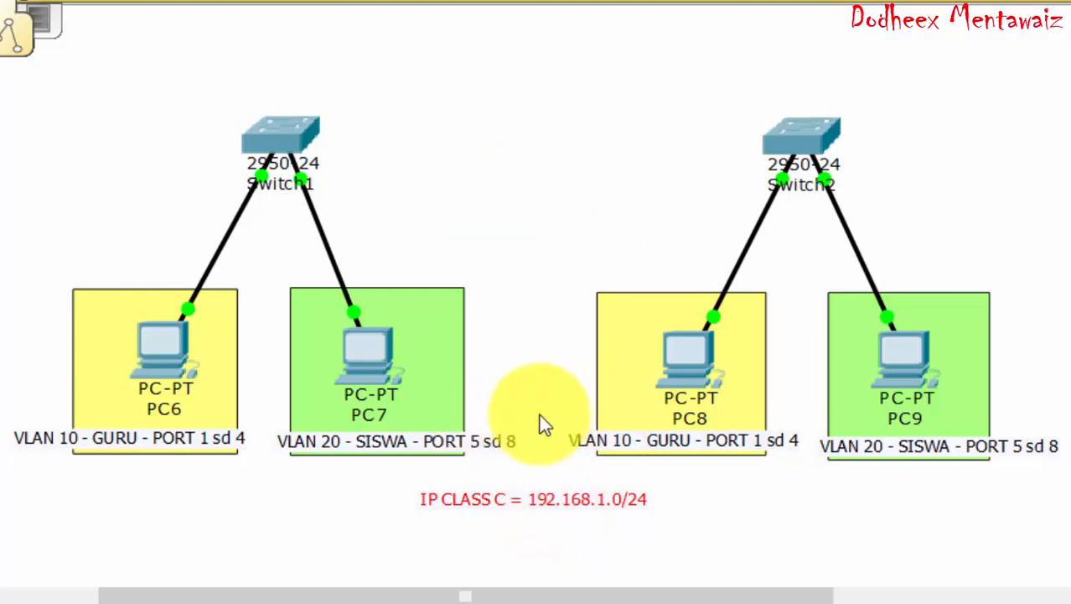
Step: Move the IP CLASS C = 192.168.1.0/24 note from below the PCs to above and between the two switches
drag(543, 502, 553, 52)
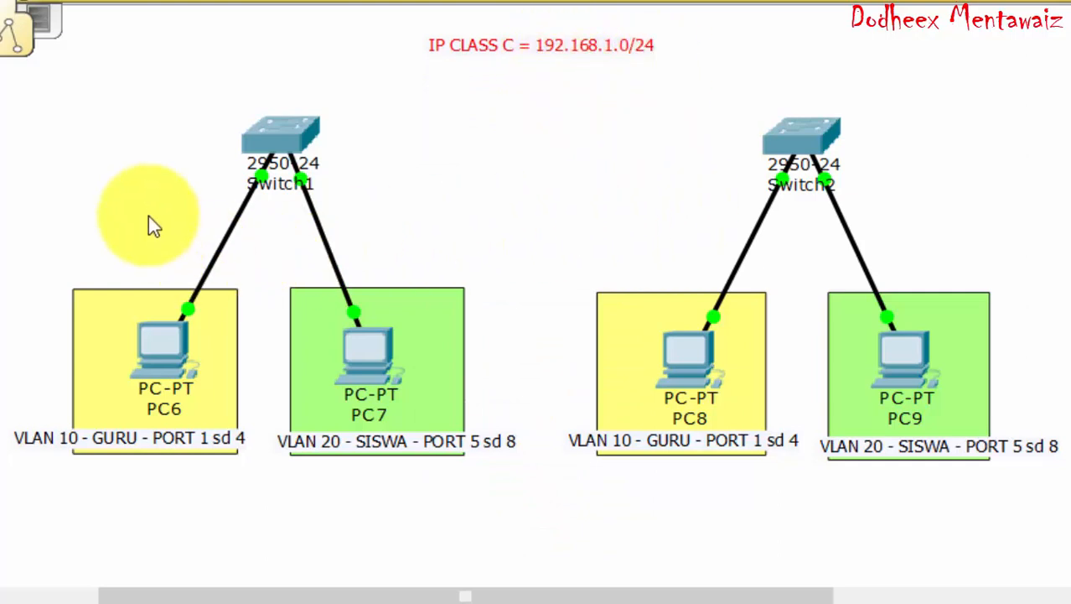
click(139, 166)
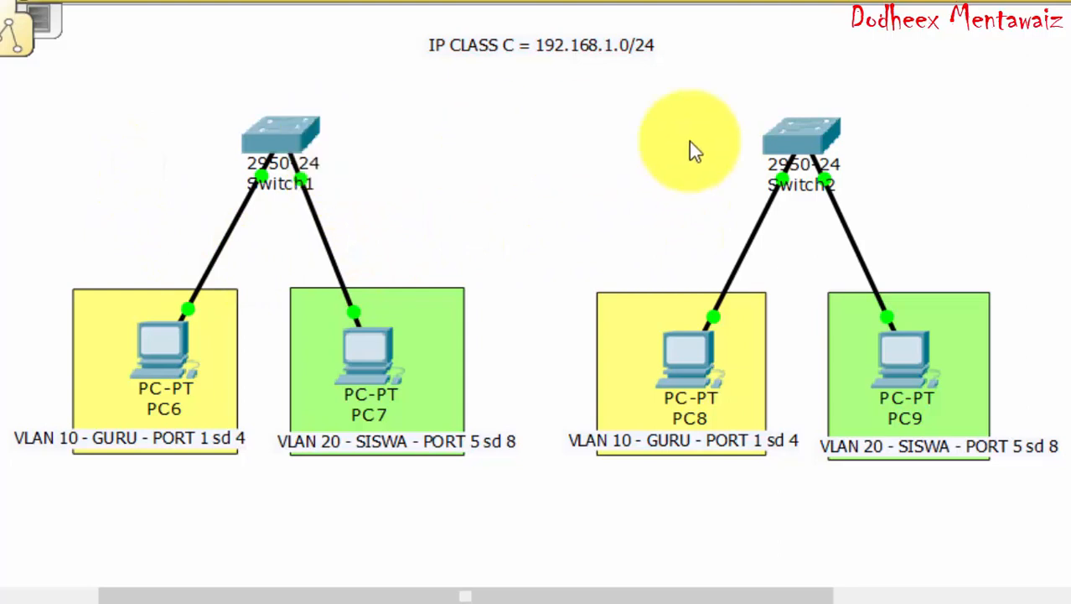
drag(96, 98, 455, 493)
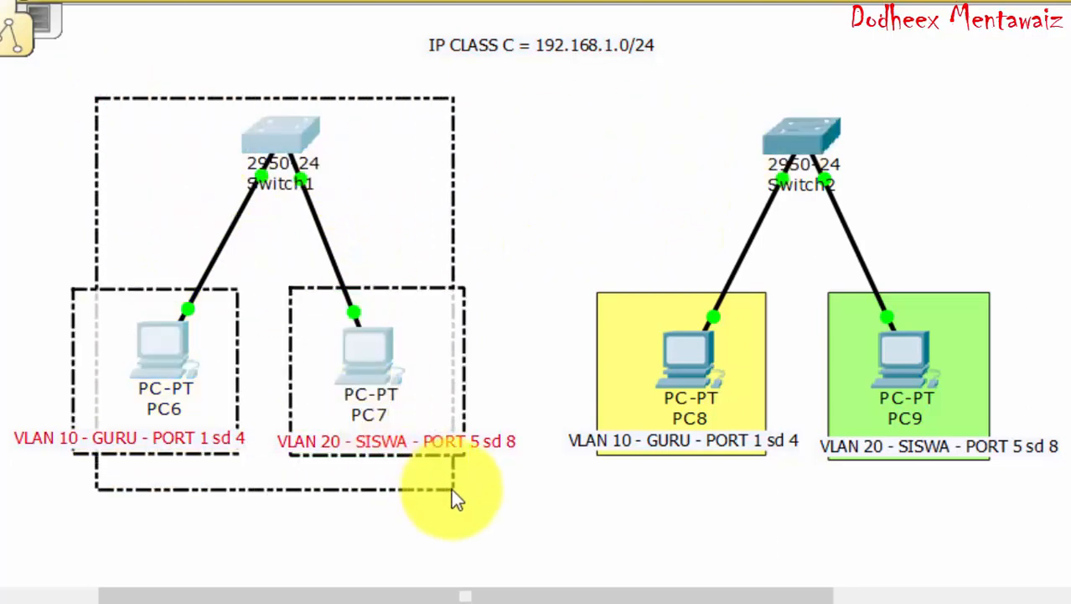
click(453, 491)
drag(34, 99, 520, 502)
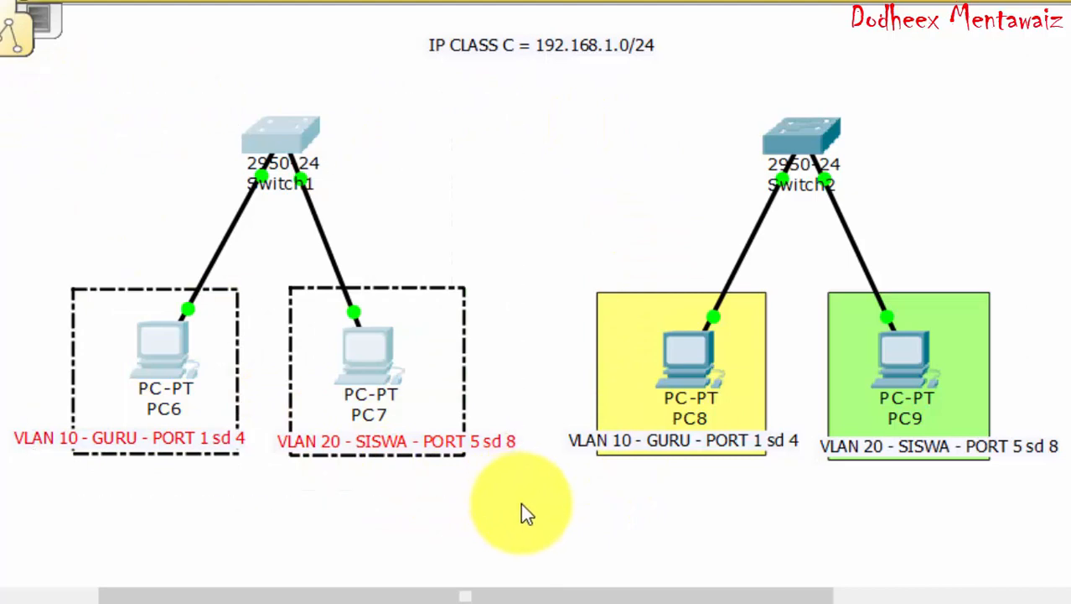
click(520, 502)
drag(593, 106, 1066, 501)
click(1058, 470)
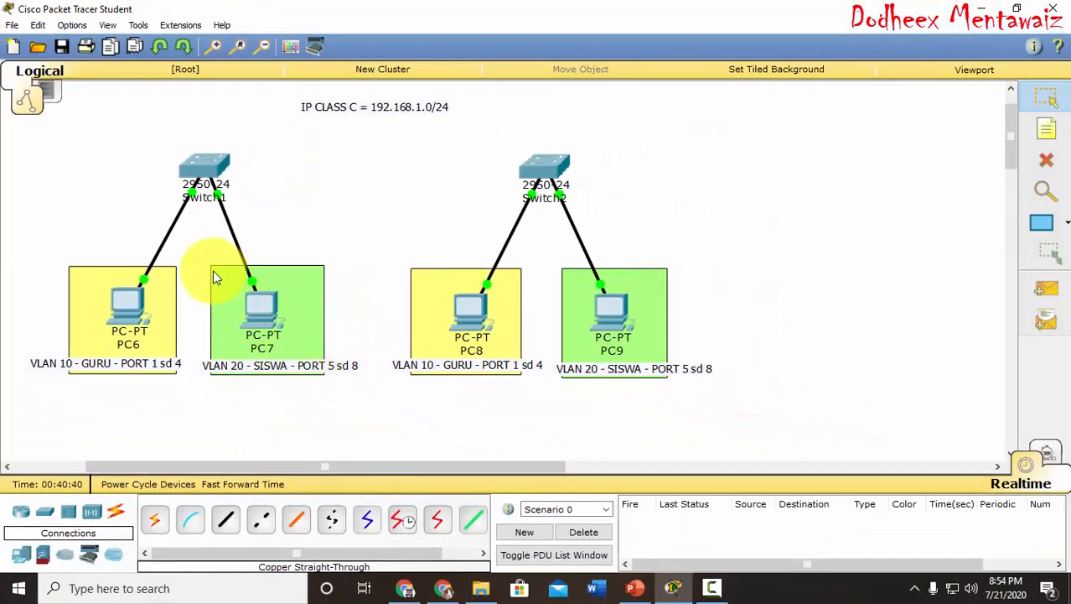
Step: Connect Switch1 FastEthernet0/24 to Switch2 FastEthernet0/24 with a copper cross-over cable
drag(154, 141, 587, 209)
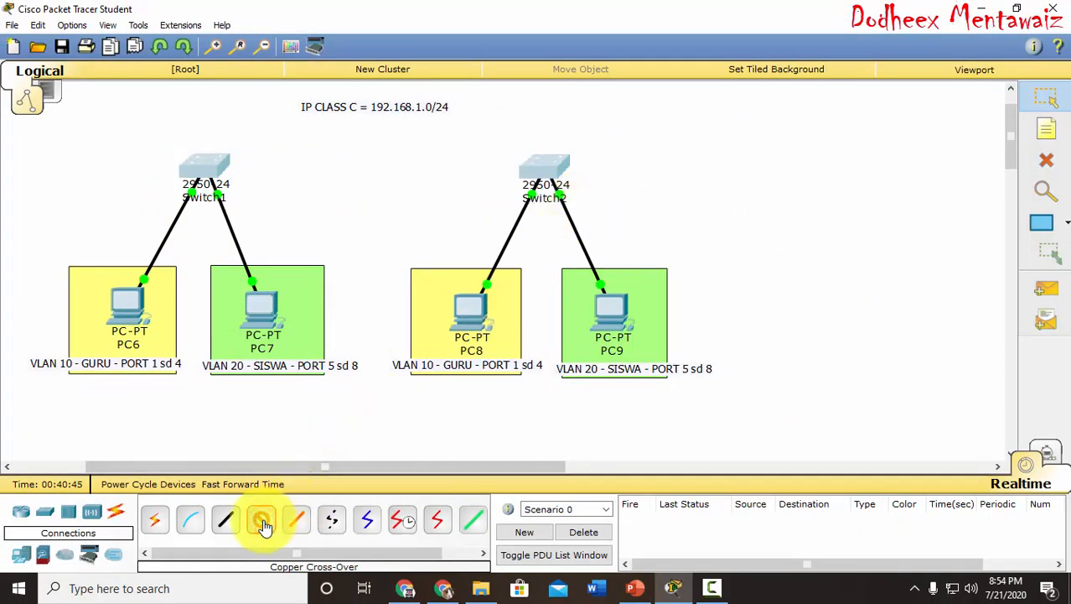
click(206, 166)
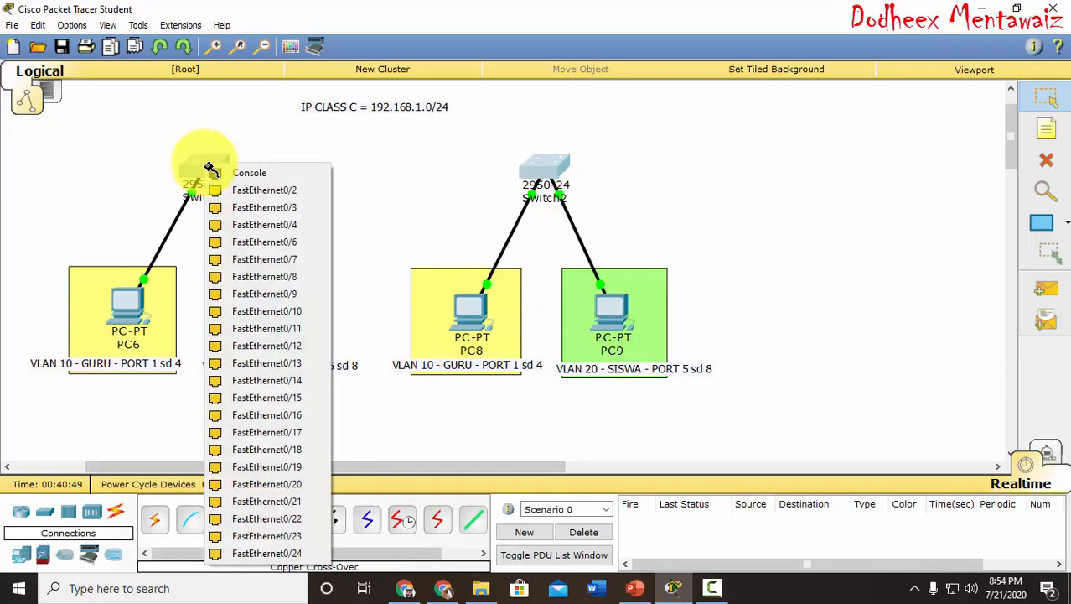
click(270, 555)
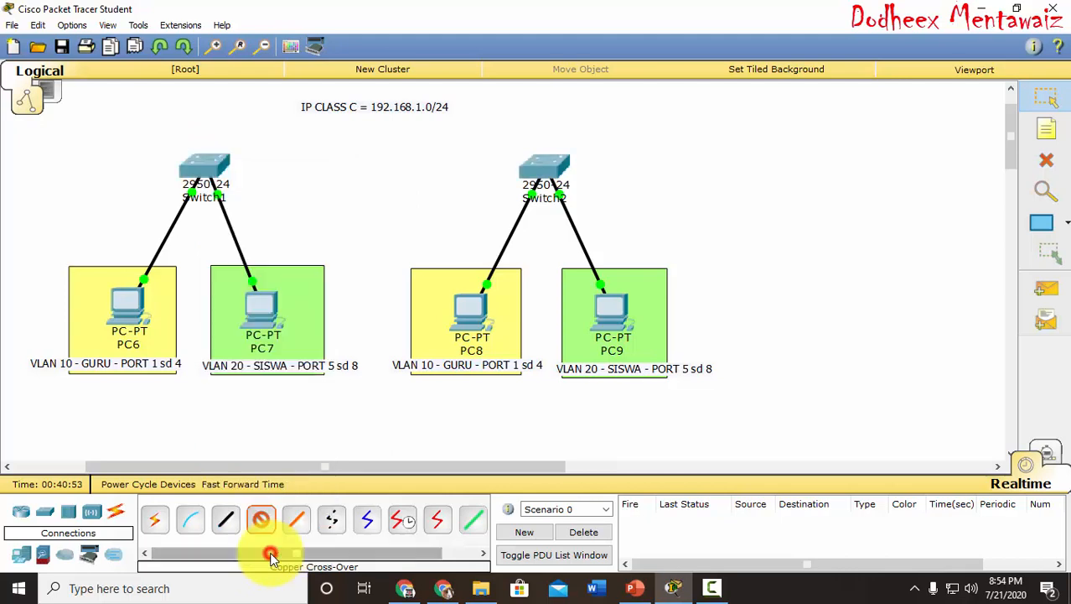
click(537, 166)
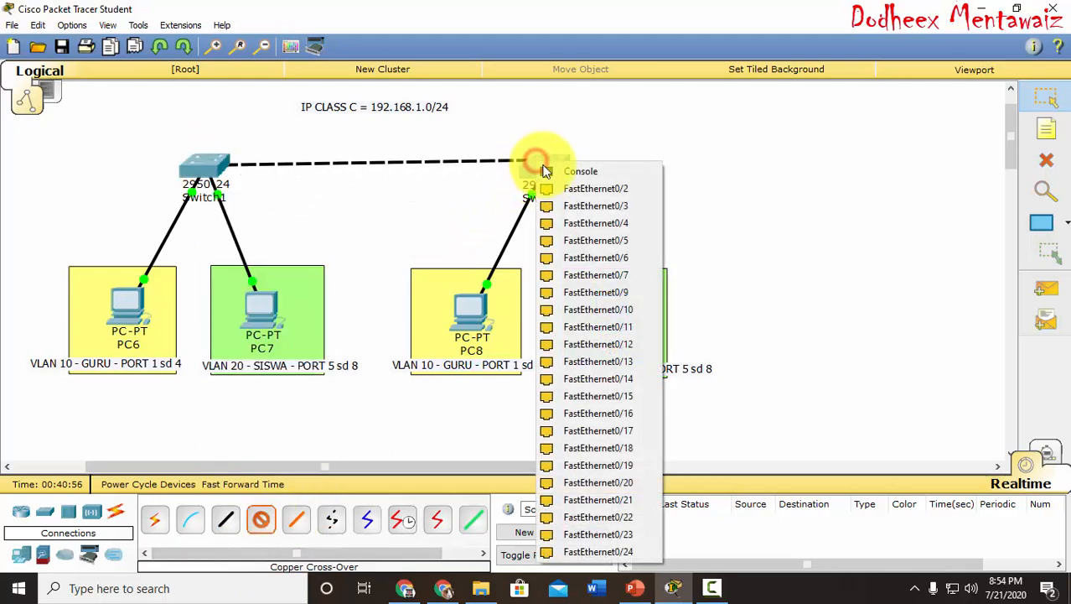
click(592, 550)
click(820, 329)
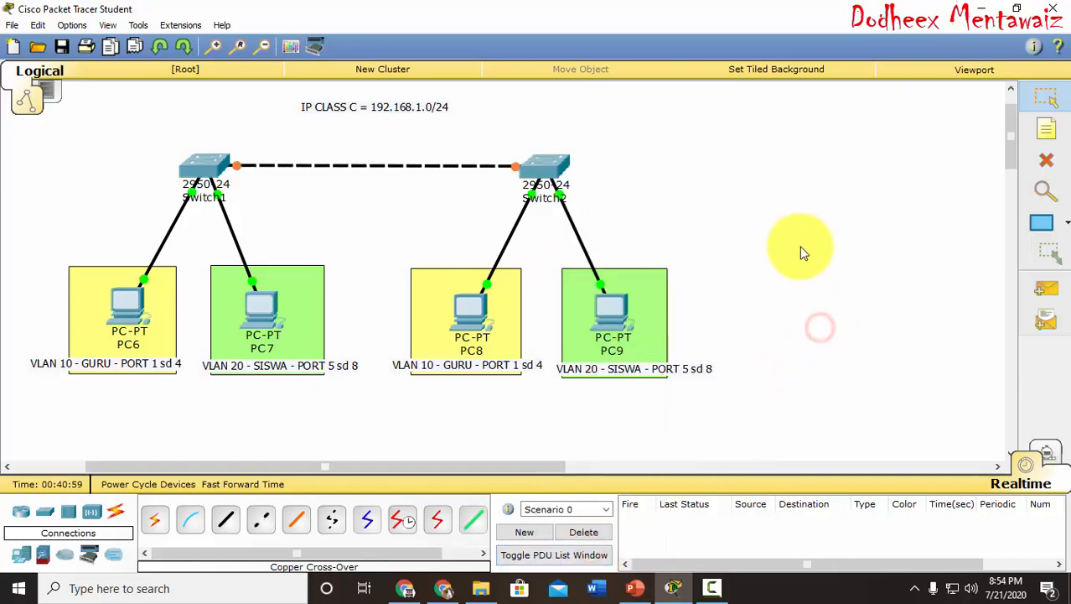
Step: Add a second line reading PORT TRUNK 24 to the IP class note above the switches
double_click(444, 107)
click(370, 118)
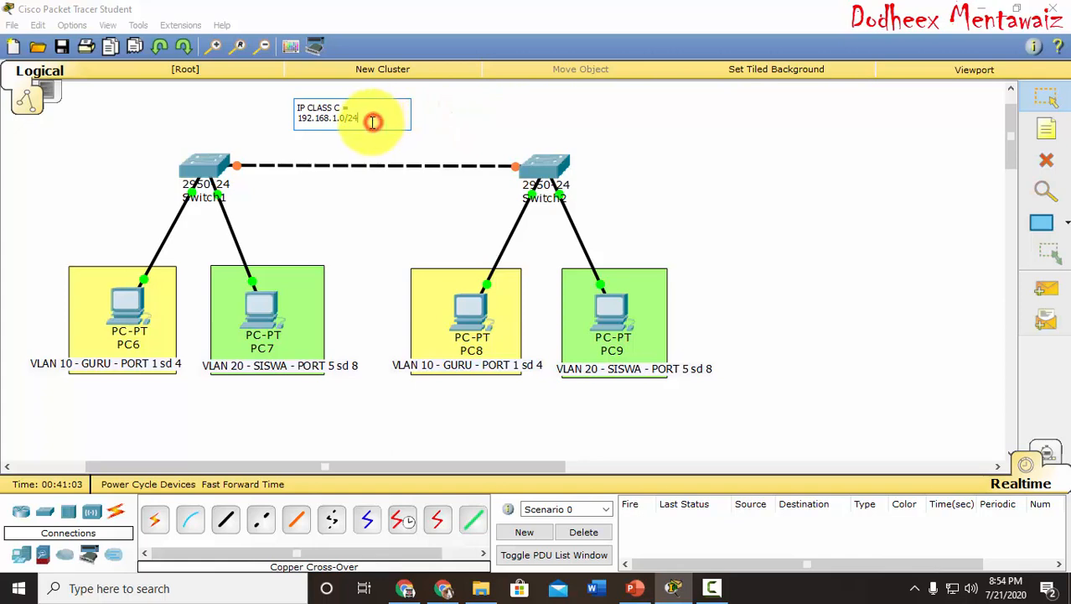
key(Return)
text(P)
text(ORT TR)
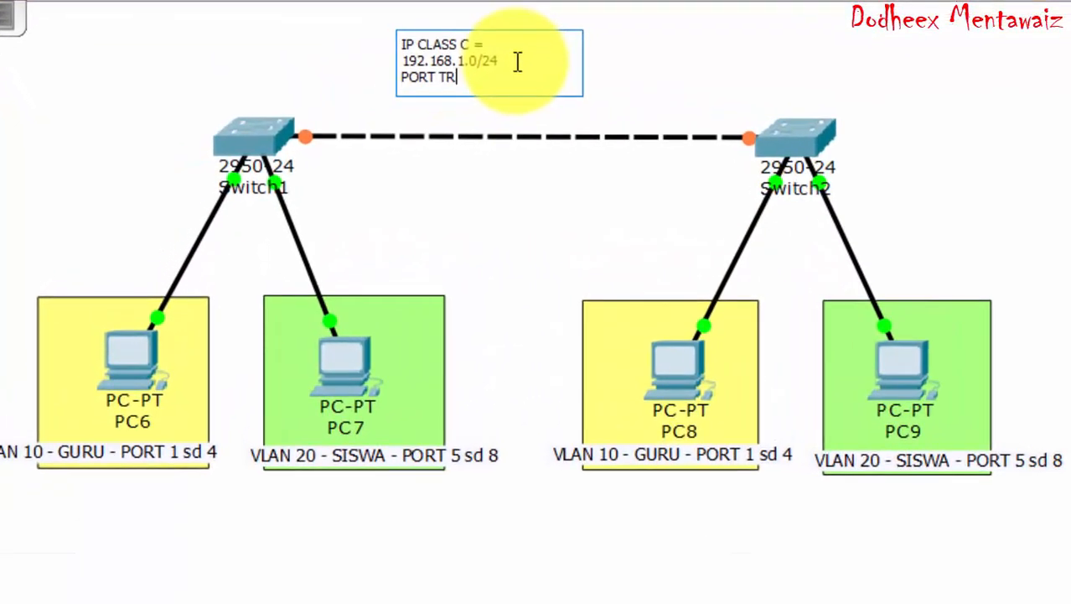
text(UNK 24)
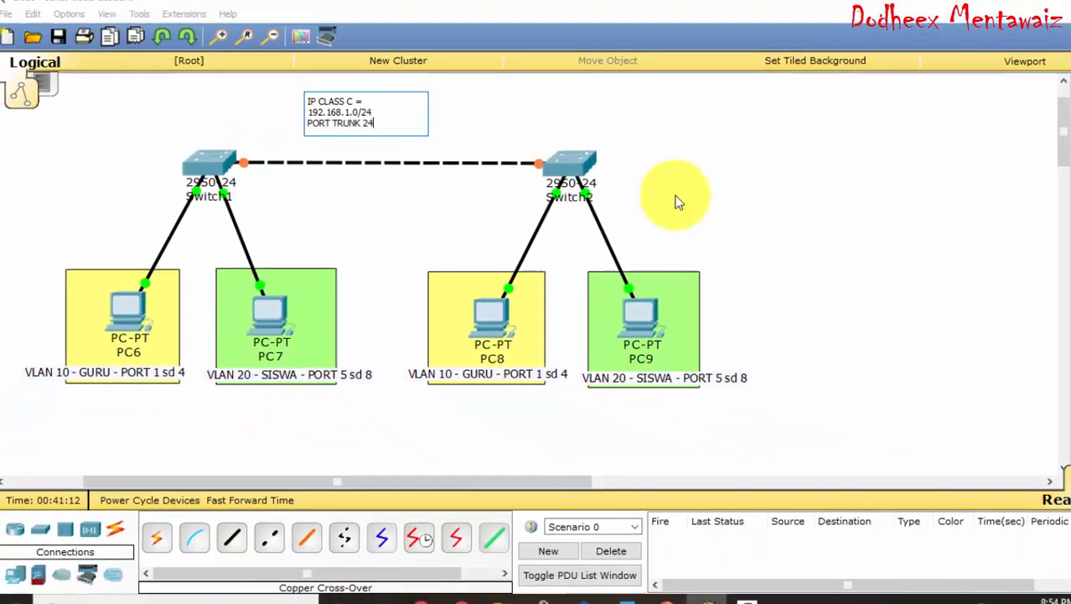
click(809, 184)
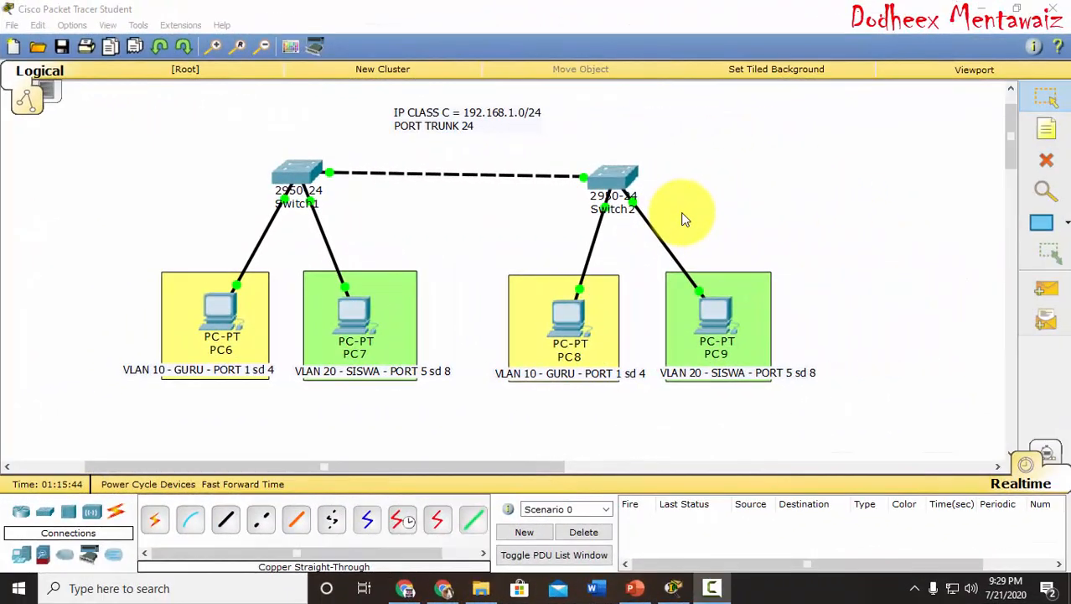
Step: Shift Switch2 slightly upward so that it sits level with Switch1
click(738, 198)
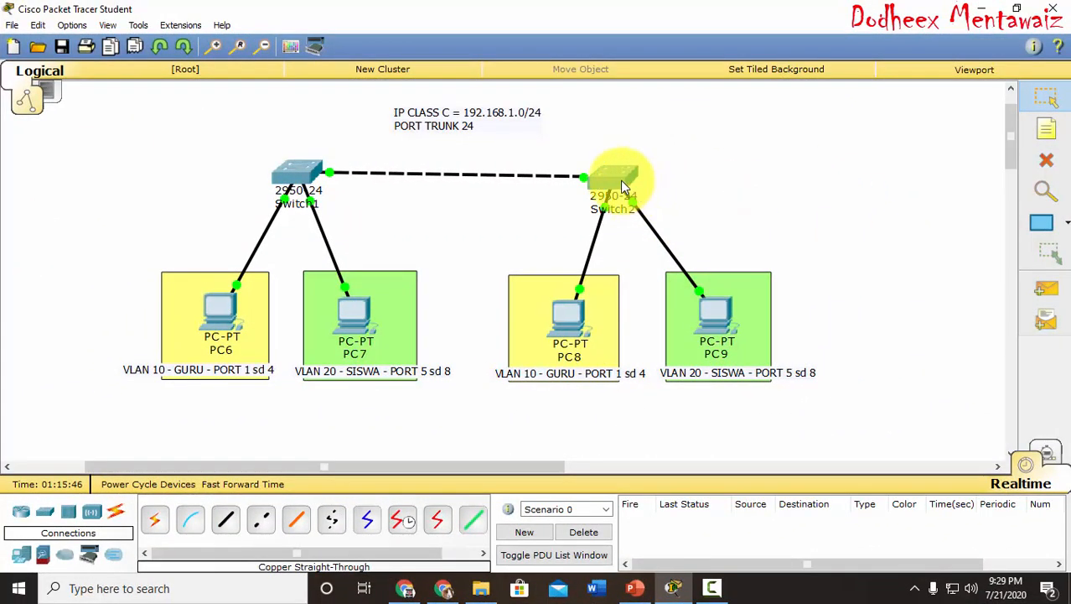
drag(622, 186, 627, 171)
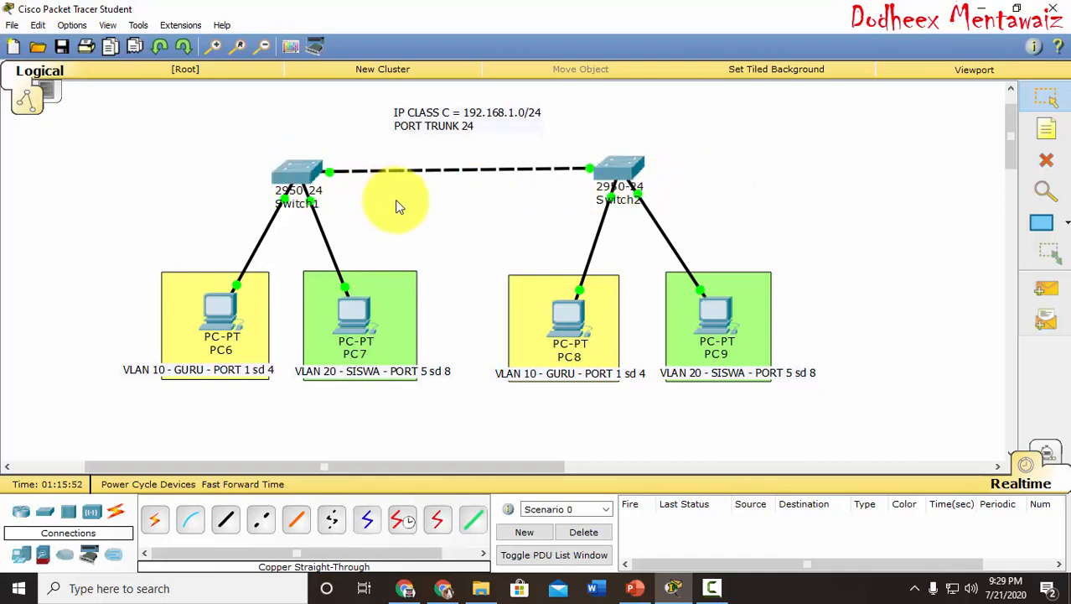
Step: Open Switch1's command-line interface, start the session, and shorten its window and move it higher
click(306, 178)
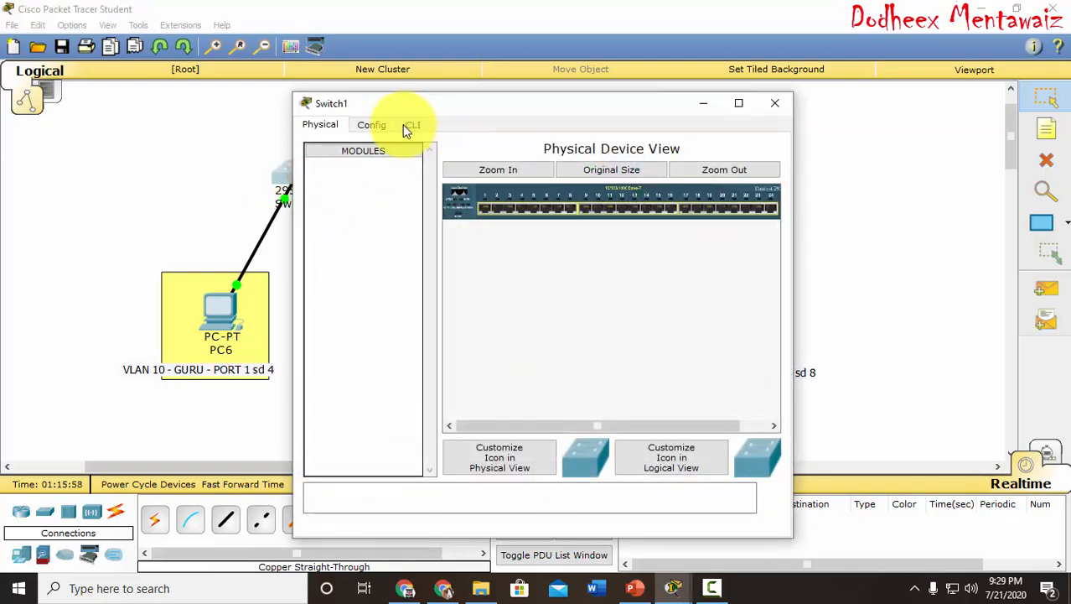
click(411, 126)
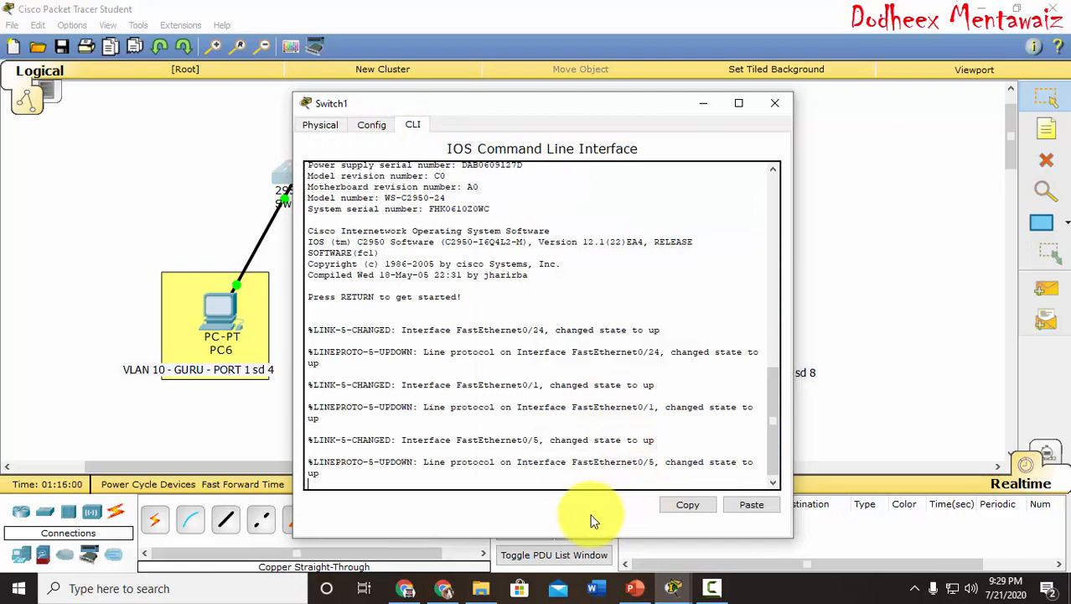
key(Return)
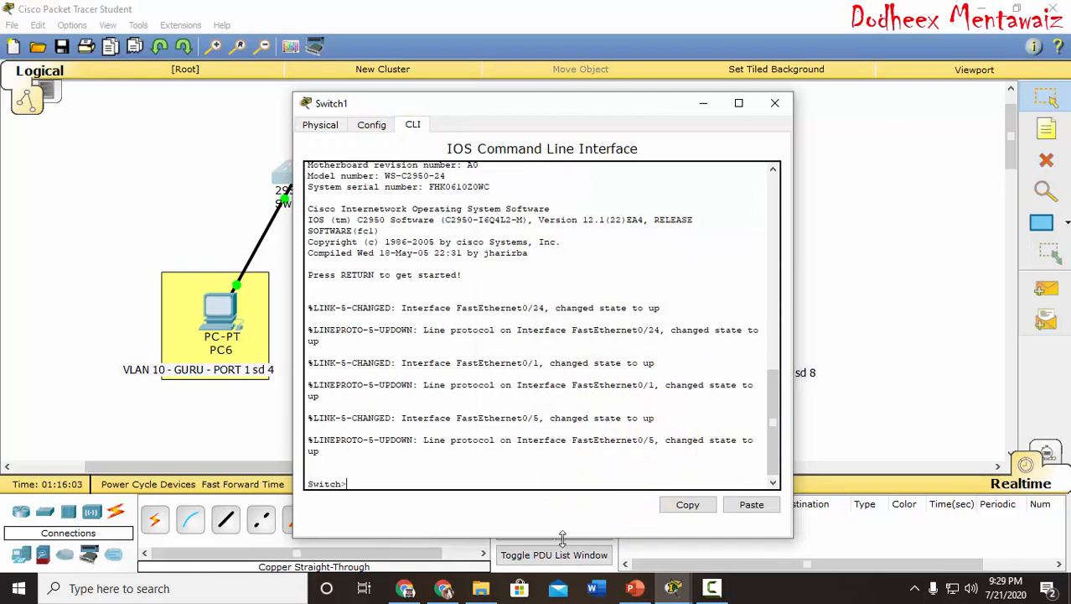
drag(564, 534, 556, 447)
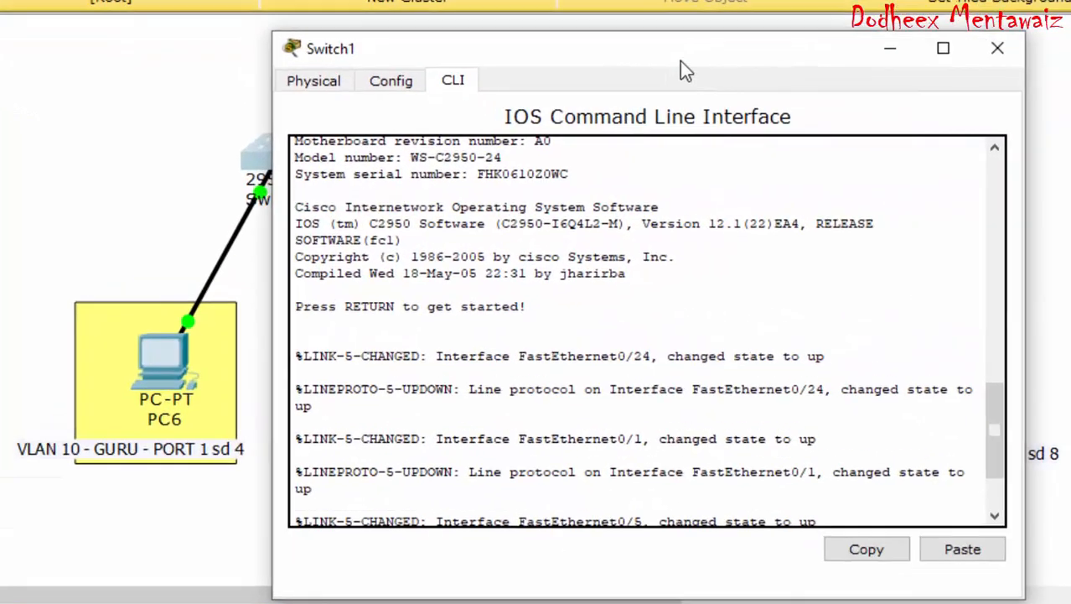
drag(569, 106, 570, 66)
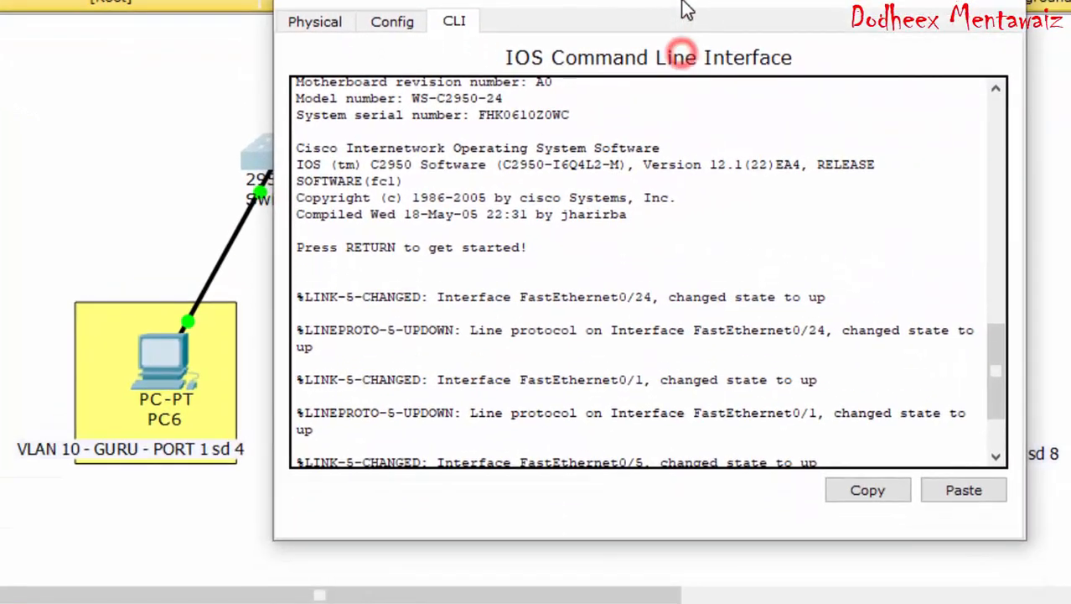
scroll(872, 428, down, 2)
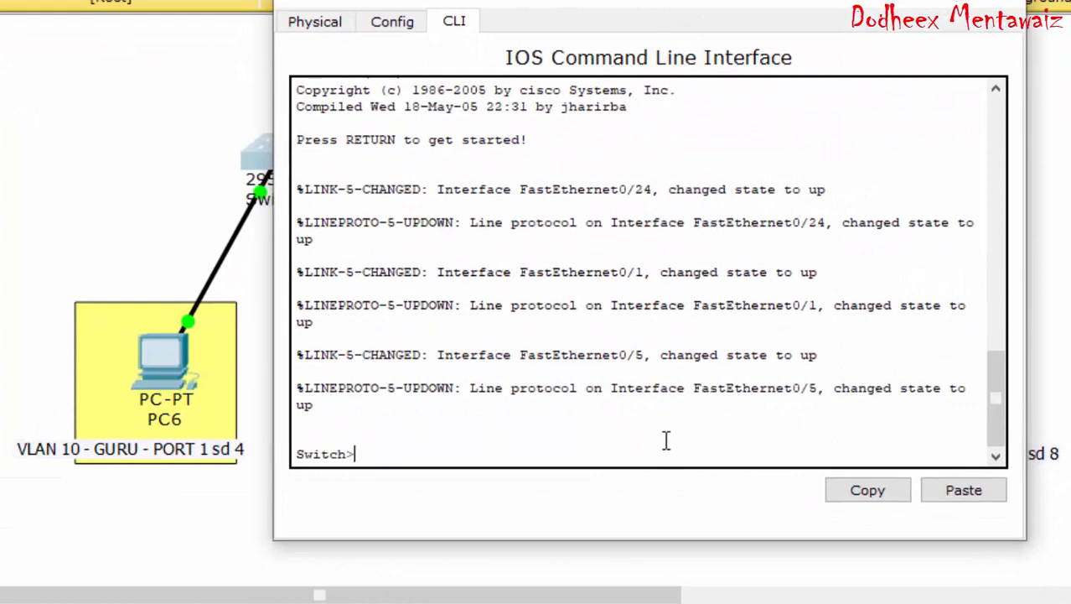
Step: Enter privileged mode and global configuration mode on Switch1 with the commands en and conf t
text(en)
key(Return)
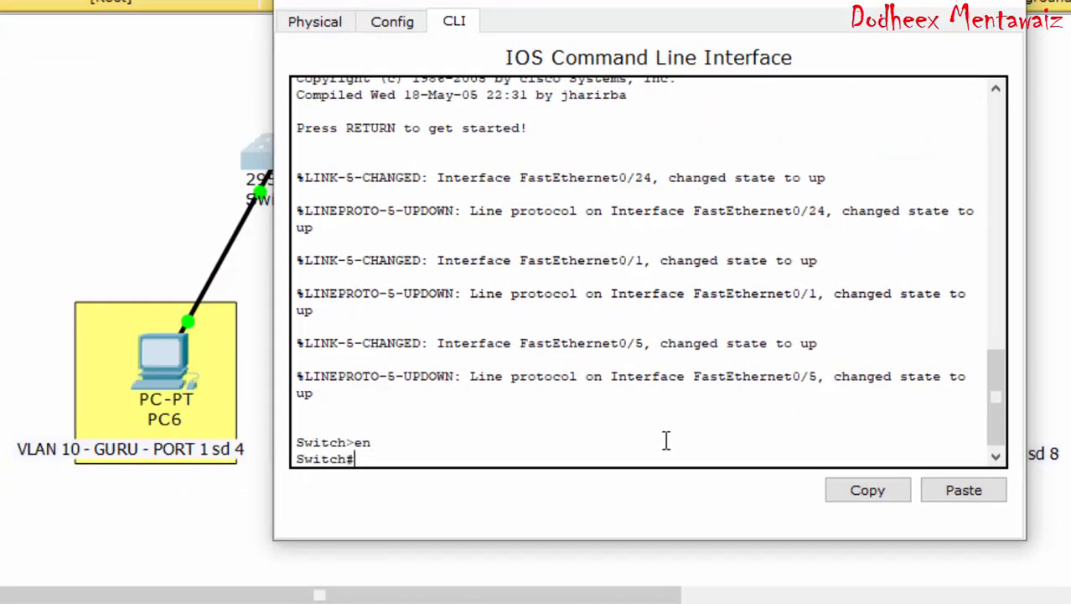
text(conf t)
key(Return)
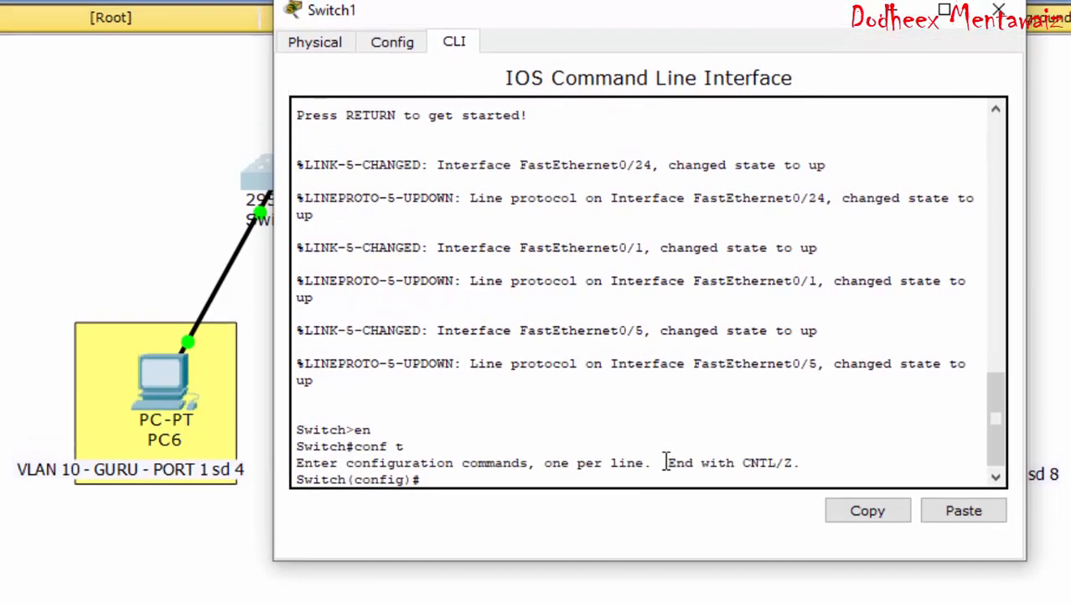
Step: Create VLAN 10 on Switch1, name it guru, and return to global configuration mode
text(vlan 10)
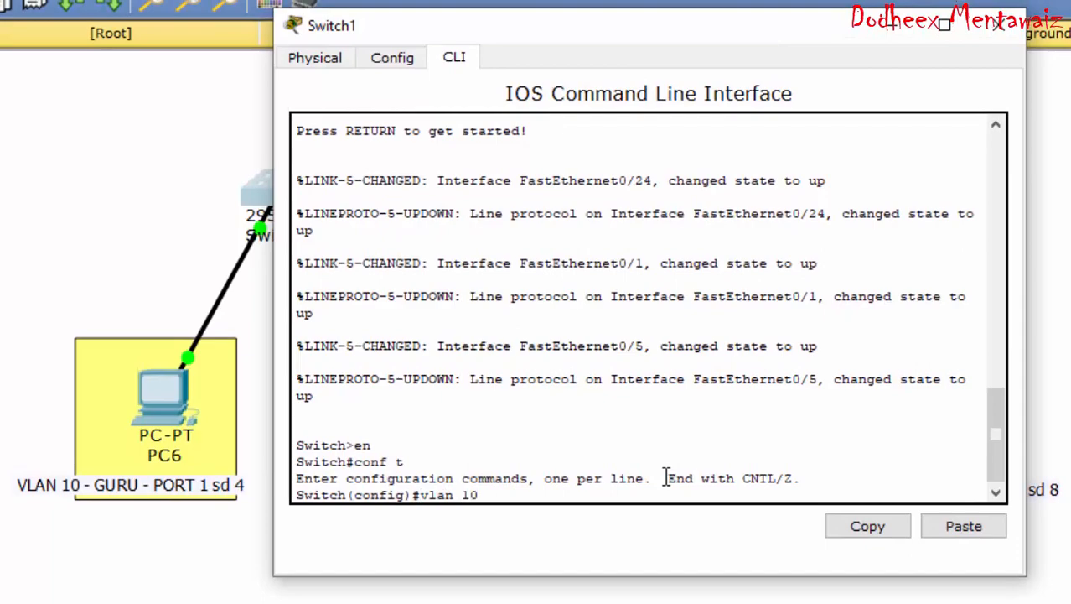
key(Return)
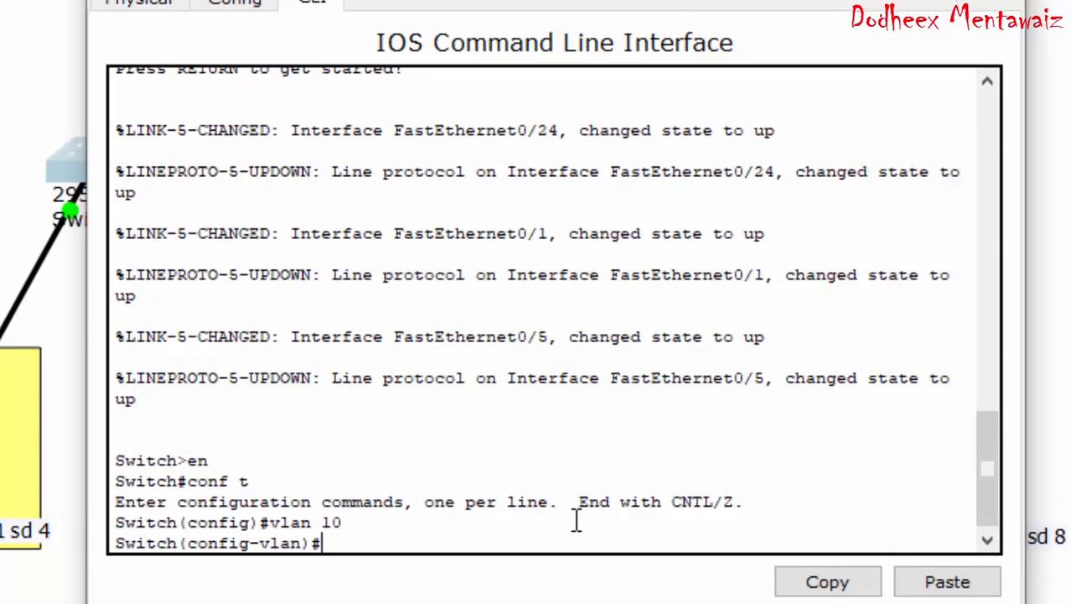
text(name guru)
key(Return)
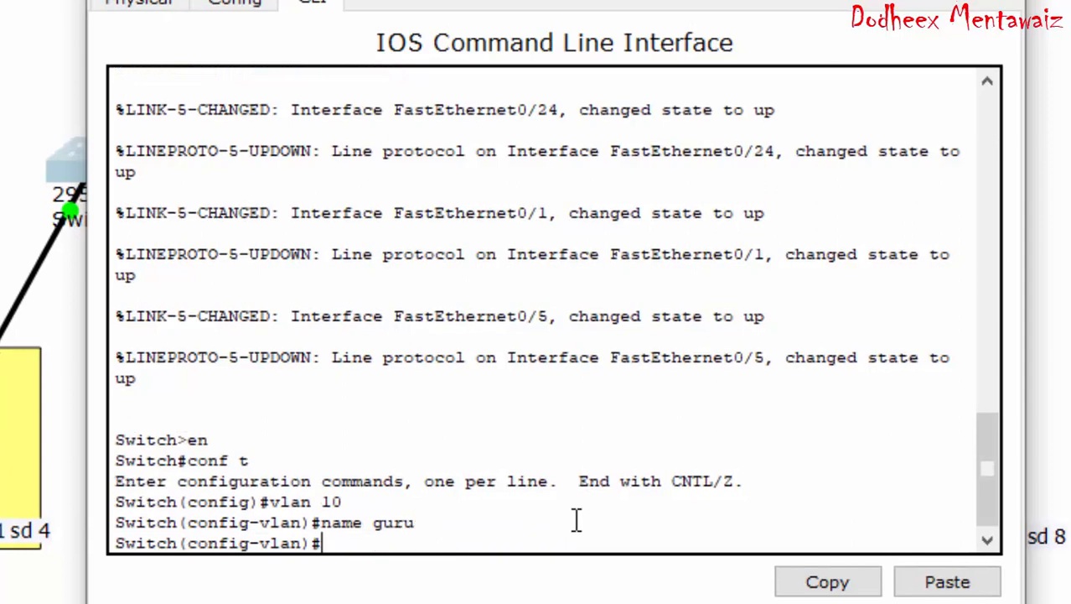
text(ex)
key(Return)
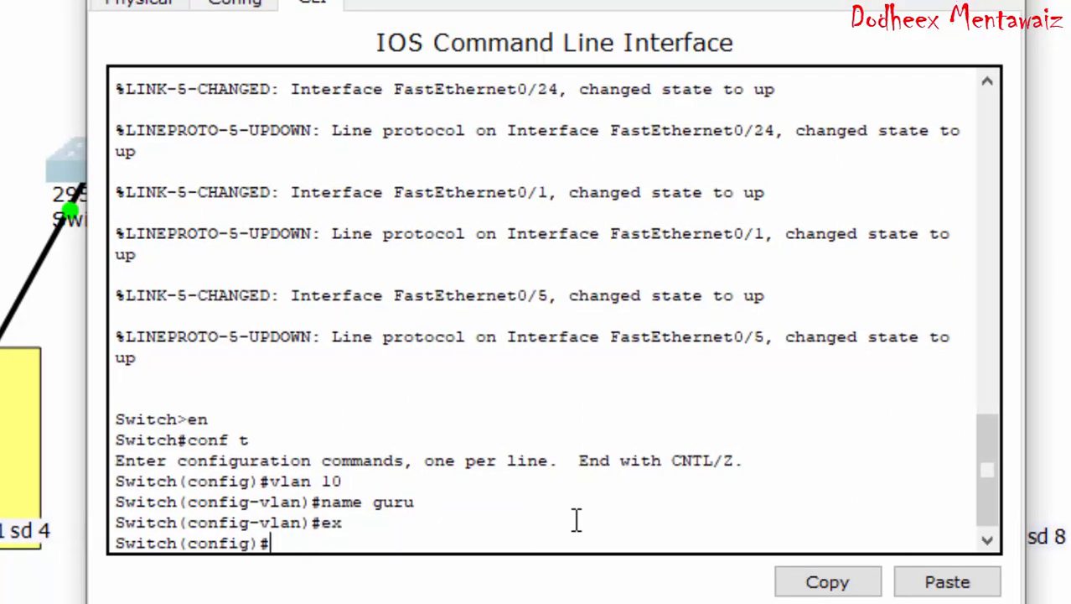
Step: Create VLAN 20 on Switch1, name it siswa, and return to global configuration mode
text(vlan 20)
key(Return)
text(name siswa)
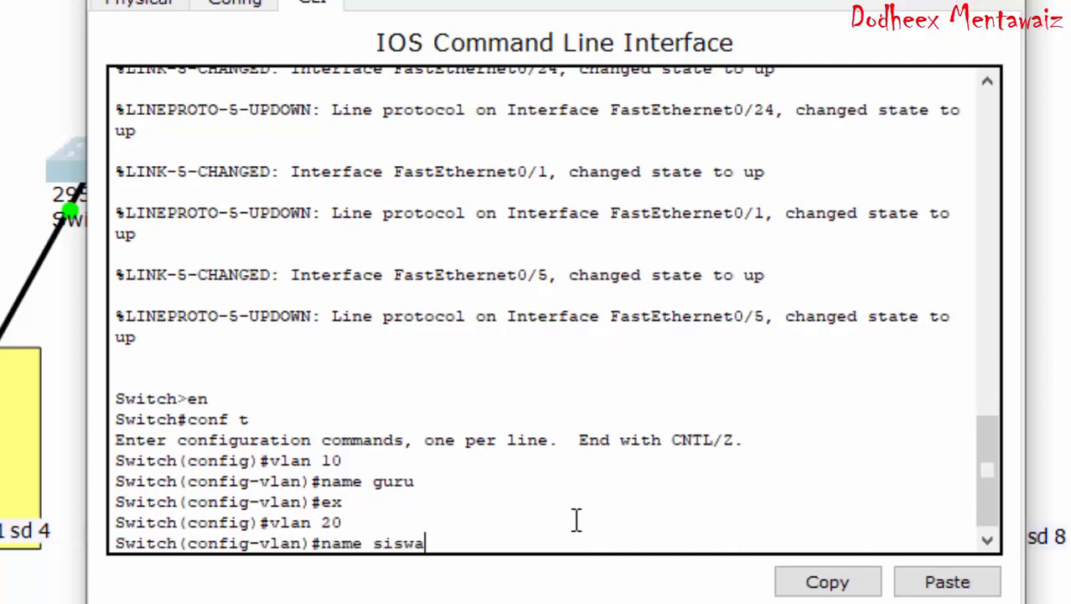
key(Return)
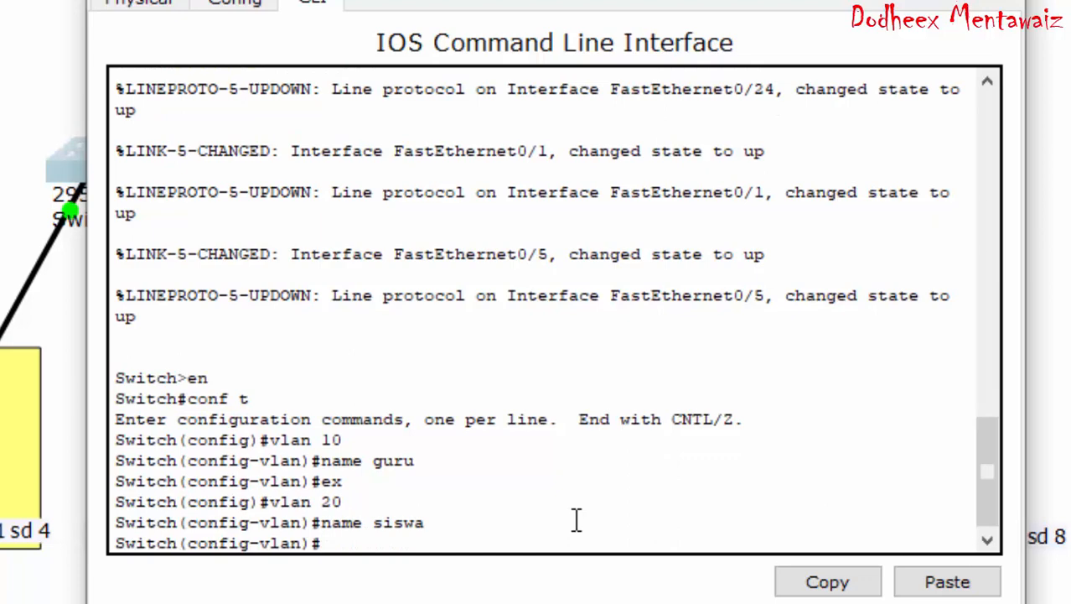
text(ex)
key(Return)
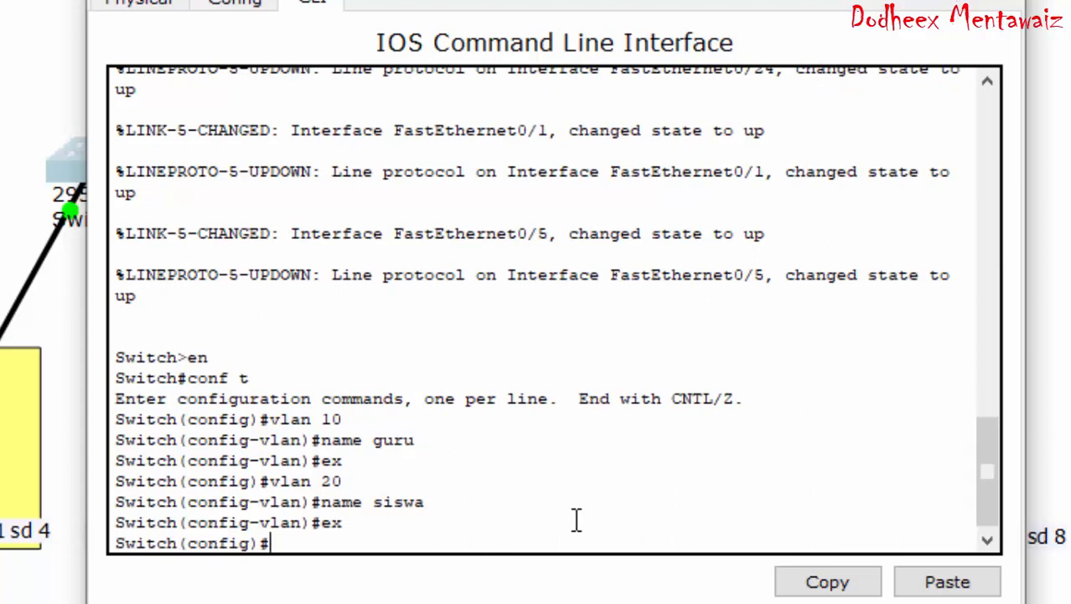
Step: Try to open ports 1 to 4 for configuration with the command interface fa0/1-4
text(in)
key(Tab)
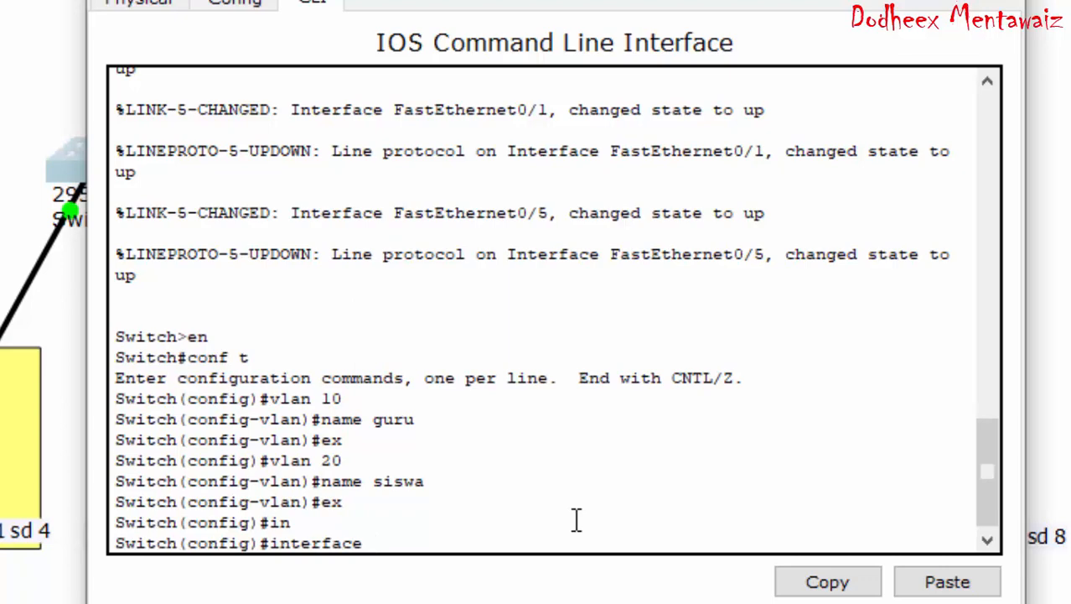
text(fa0/1-4)
key(Return)
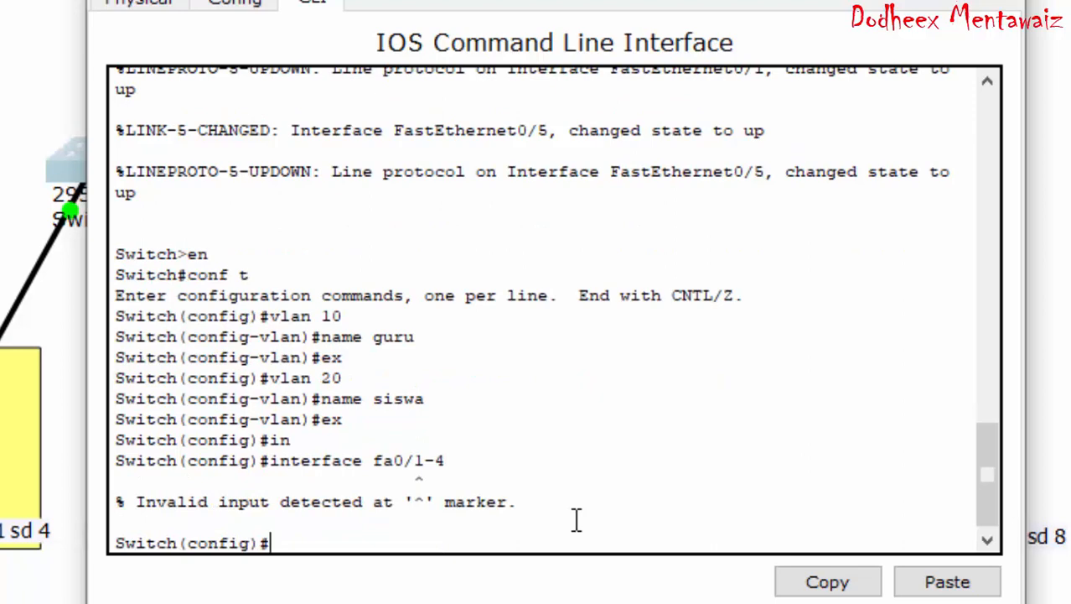
Step: Enter range configuration for Switch1 ports 1 to 4 by reissuing the command as interface ra fa0/1-4
key(Up)
key(Left)
key(Left)
key(Left)
key(Left)
key(Left)
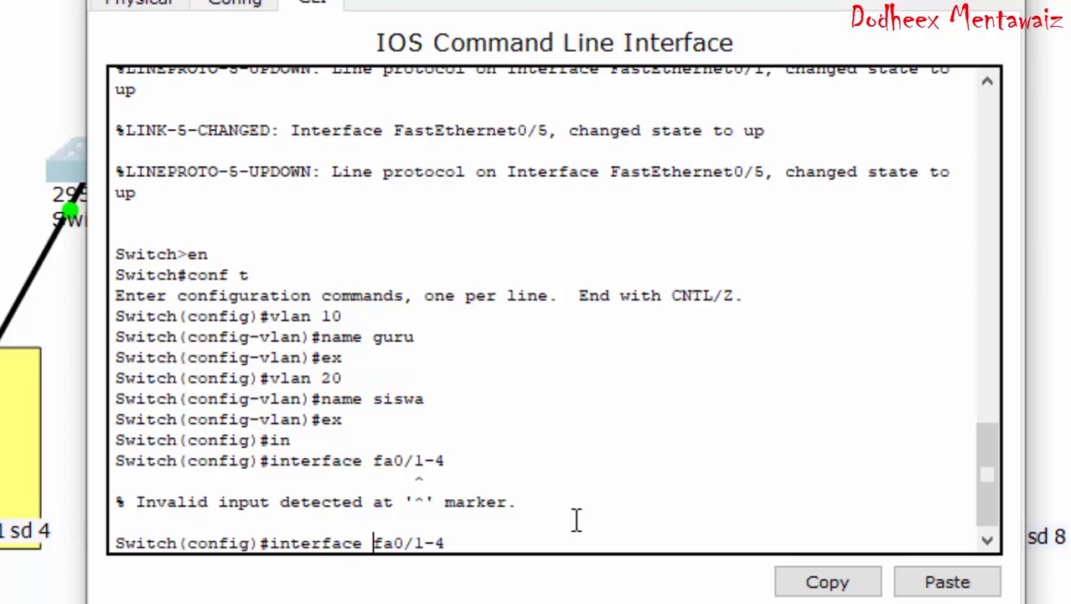
text(ra)
key(Return)
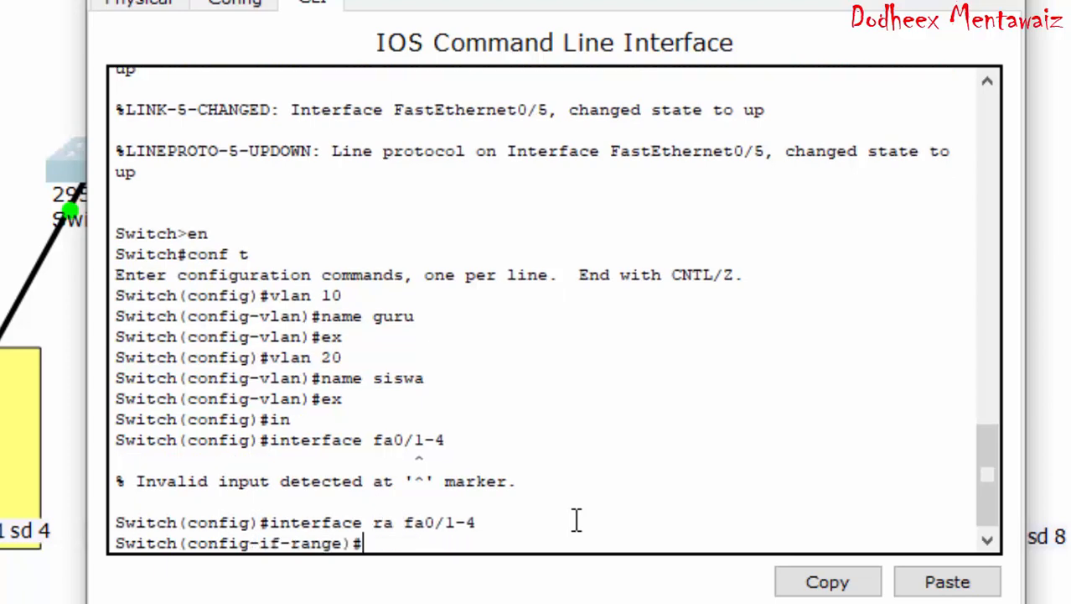
Step: Set Switch1 ports 1 to 4 to access mode with switchport mode access
text(swi)
key(Tab)
text(mo)
key(Tab)
text(acc)
key(Tab)
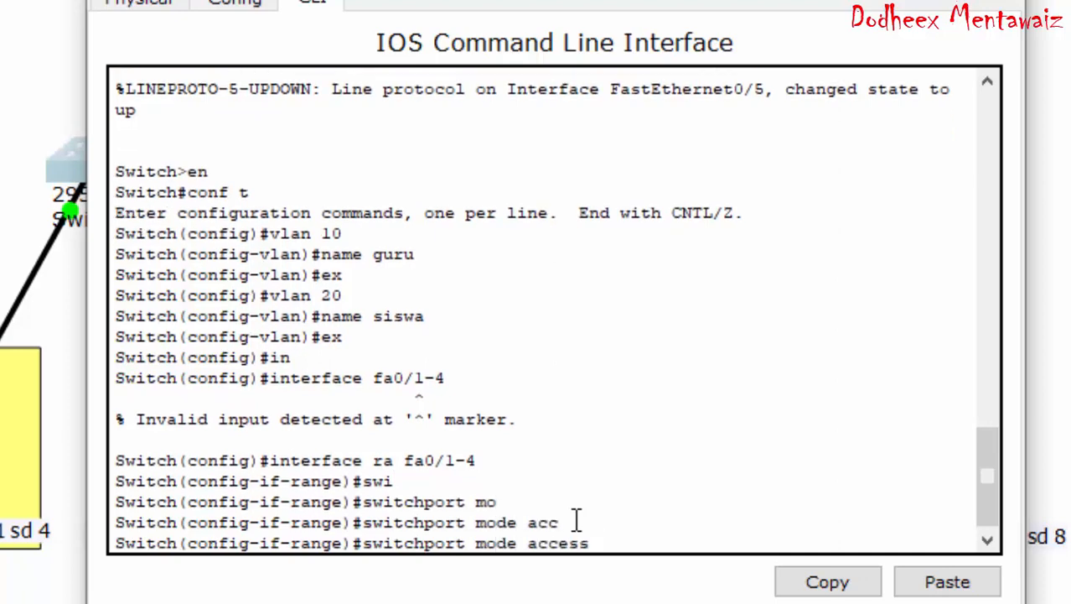
key(Return)
Step: Assign Switch1 ports 1 to 4 to VLAN 10 with switchport access vlan 10 and return to global configuration mode
text(sw)
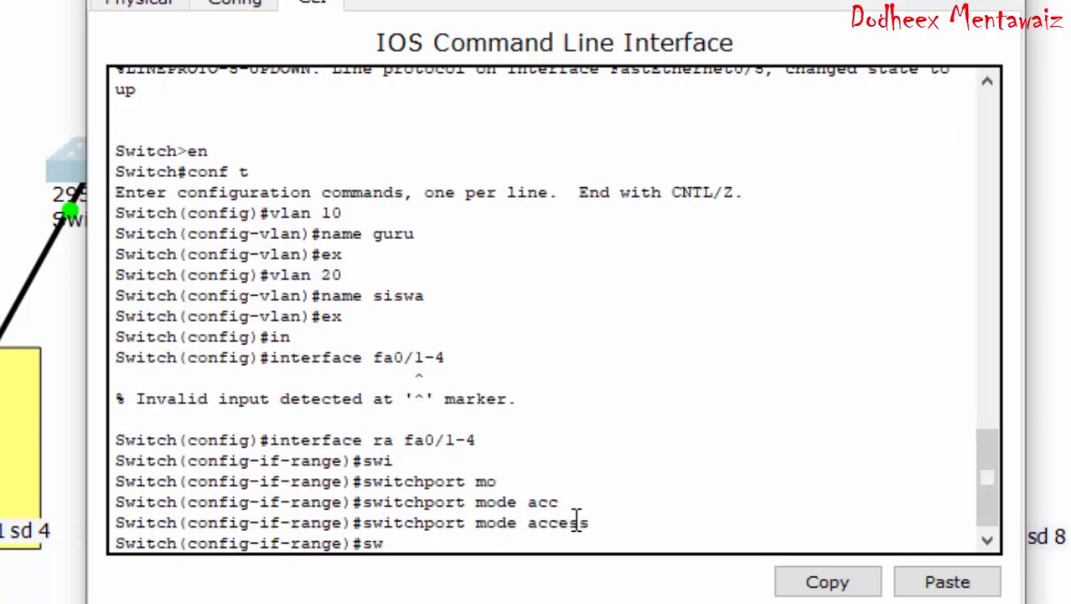
text(i)
key(Tab)
text(ac)
key(Tab)
text(vlan 10)
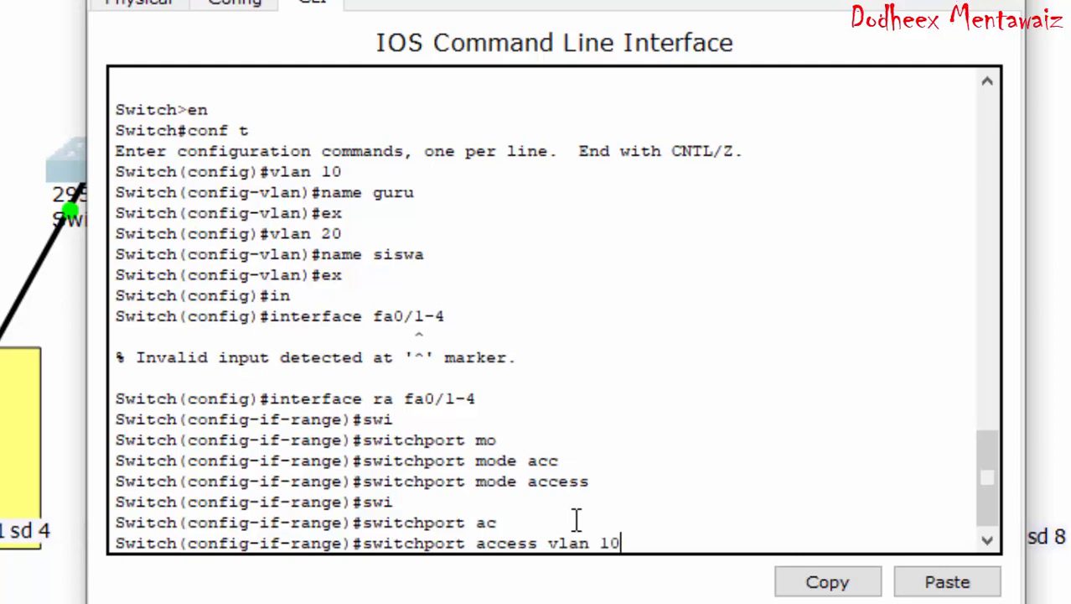
key(Return)
text(e)#ex)
key(Return)
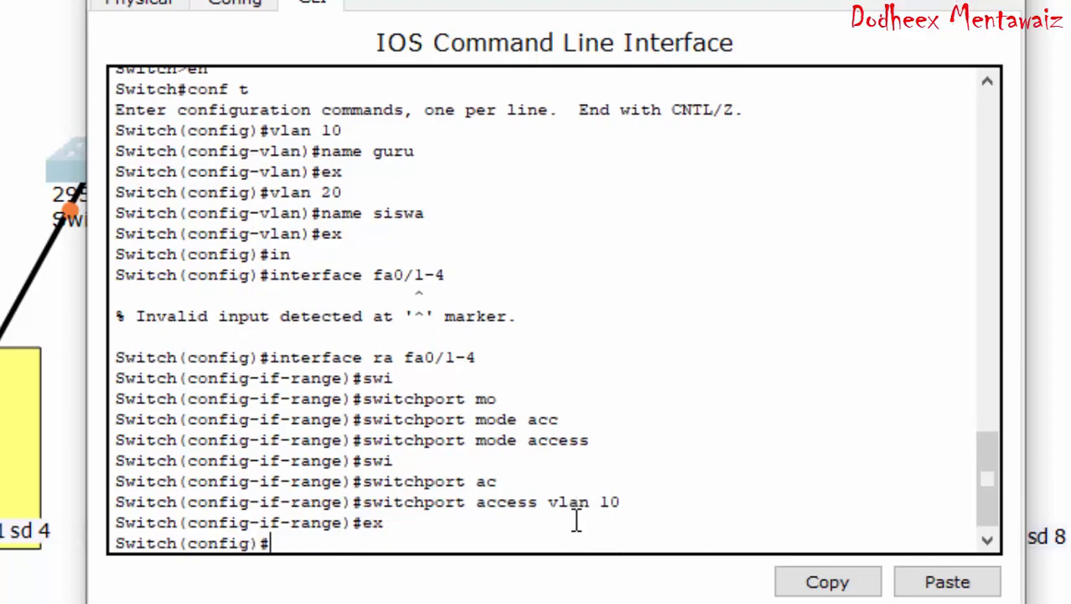
Step: Enter range configuration for Switch1 ports fa0/5-8 and set them to access mode
text(in)
key(Tab)
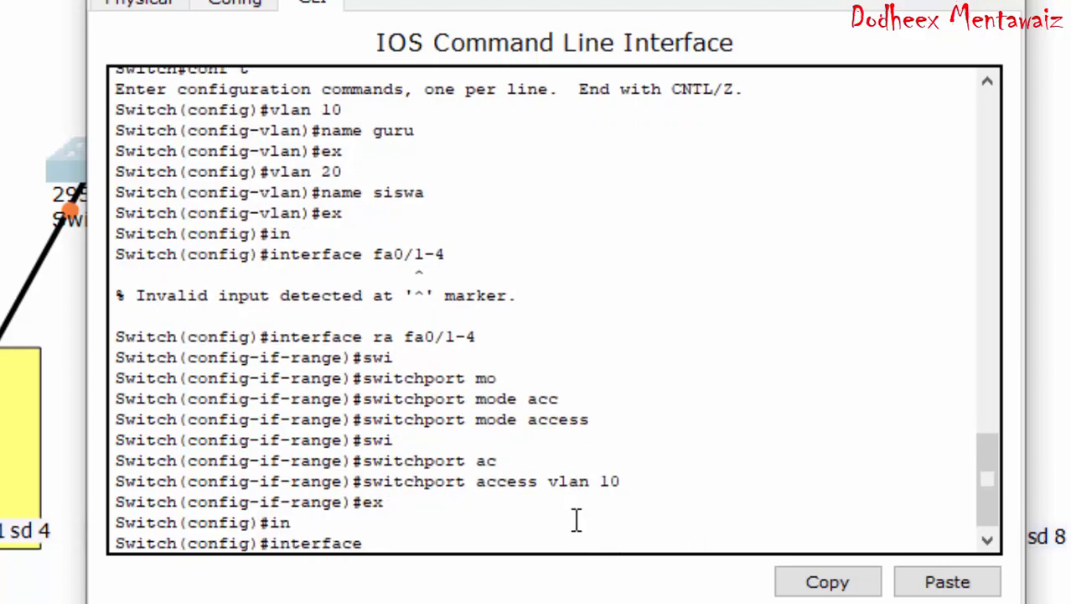
text(ra fa0/5)
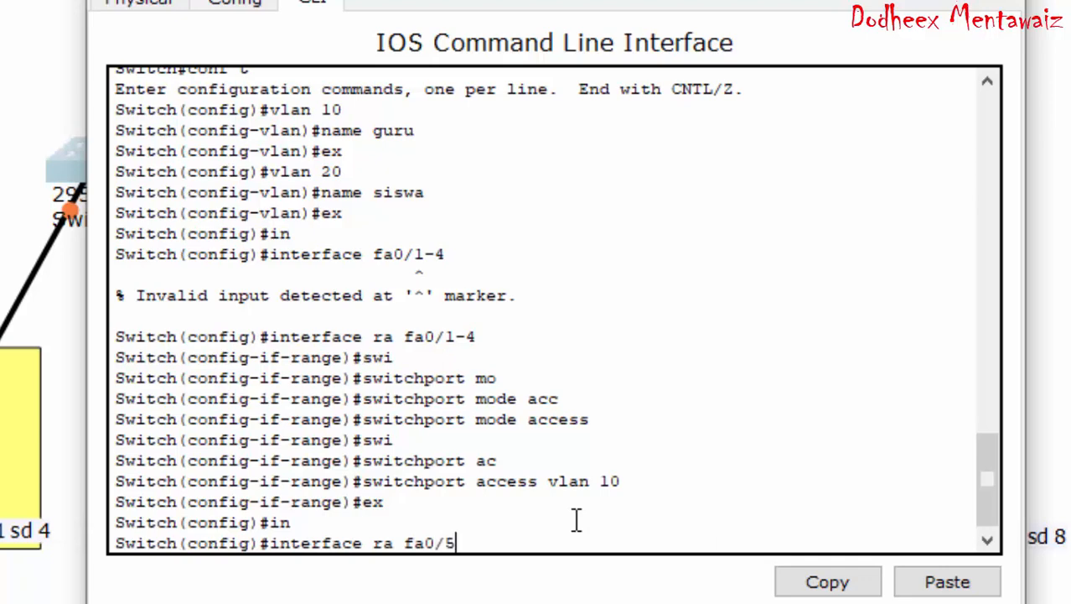
text(-8)
key(Return)
text(swi)
key(Tab)
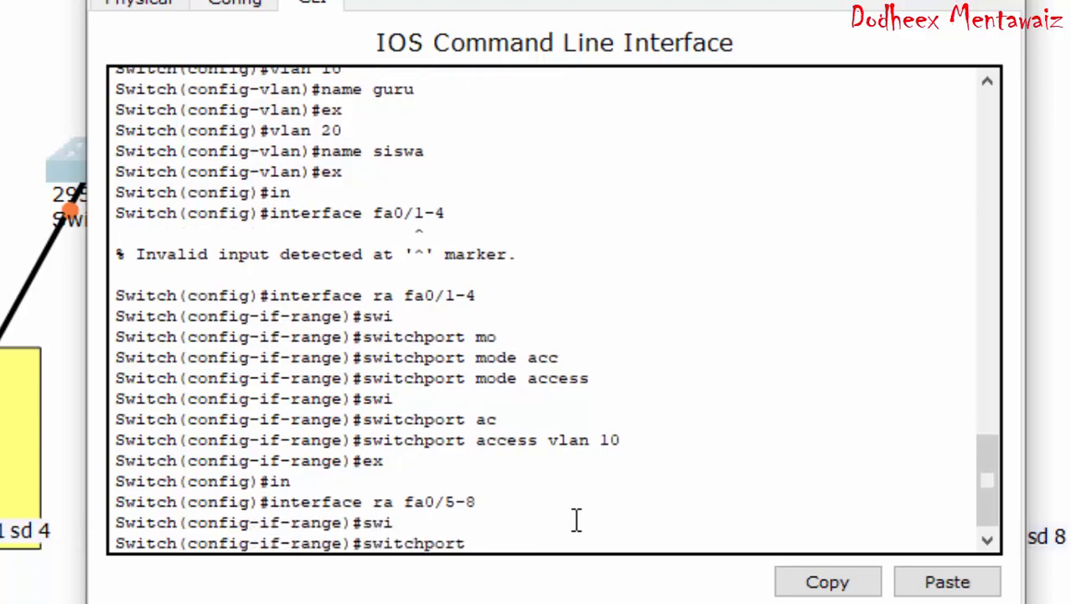
text(mo)
key(Tab)
text(ac)
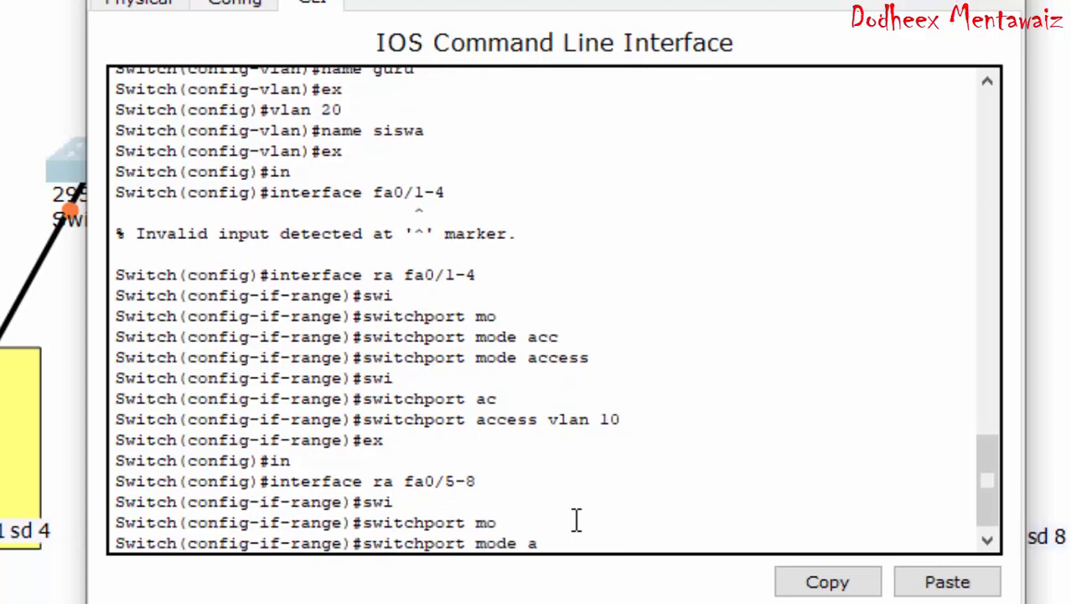
key(Tab)
key(Return)
Step: Assign Switch1 ports 5 to 8 to VLAN 20 with switchport access vlan 20 and return to global configuration mode
text(swi)
key(Tab)
text(ac)
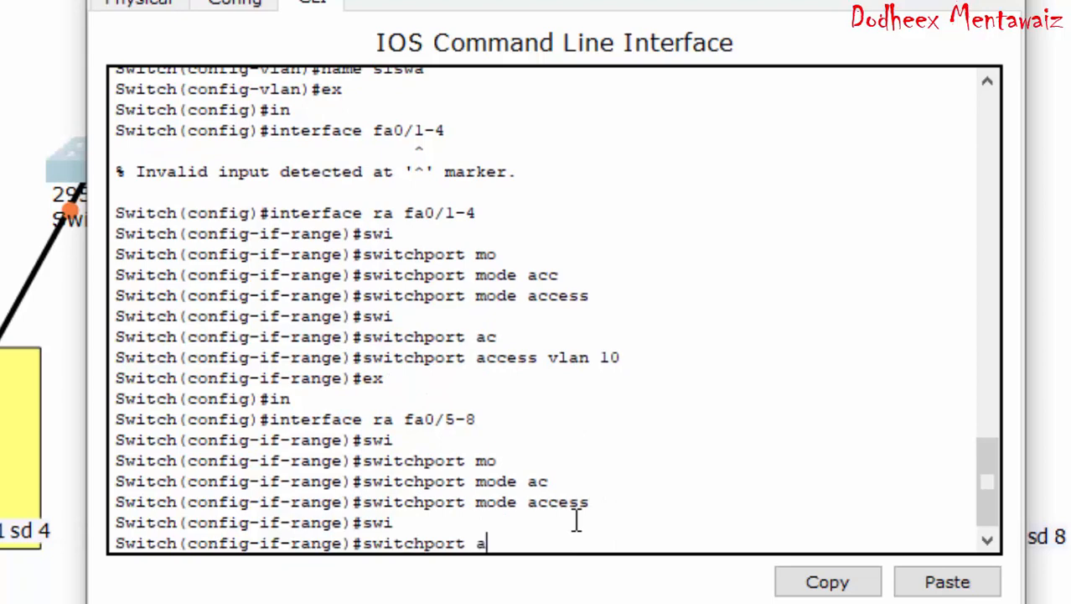
key(Tab)
text(vla)
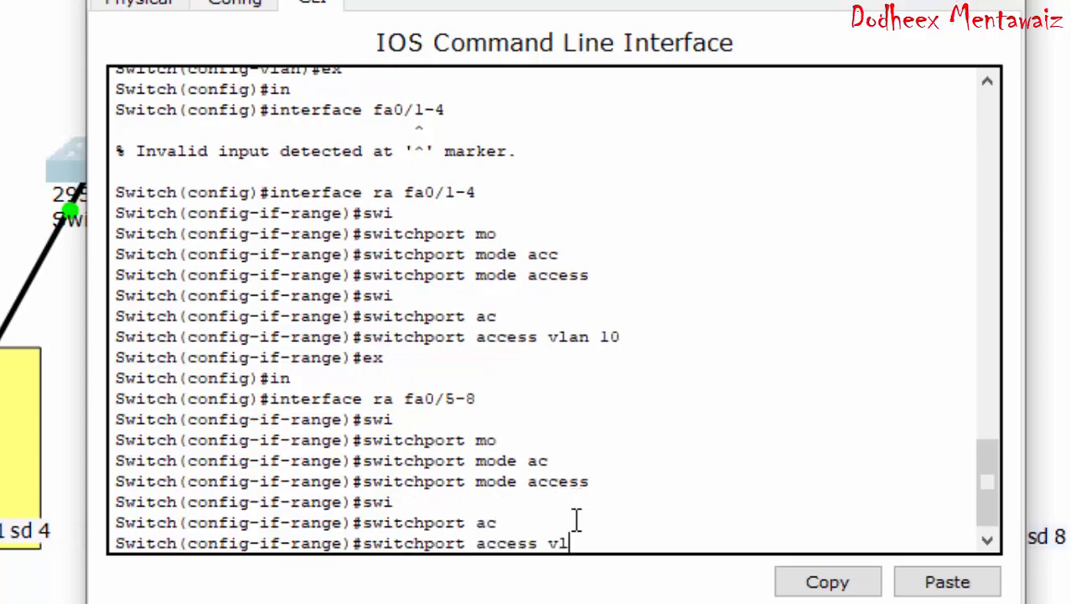
key(Tab)
text(20)
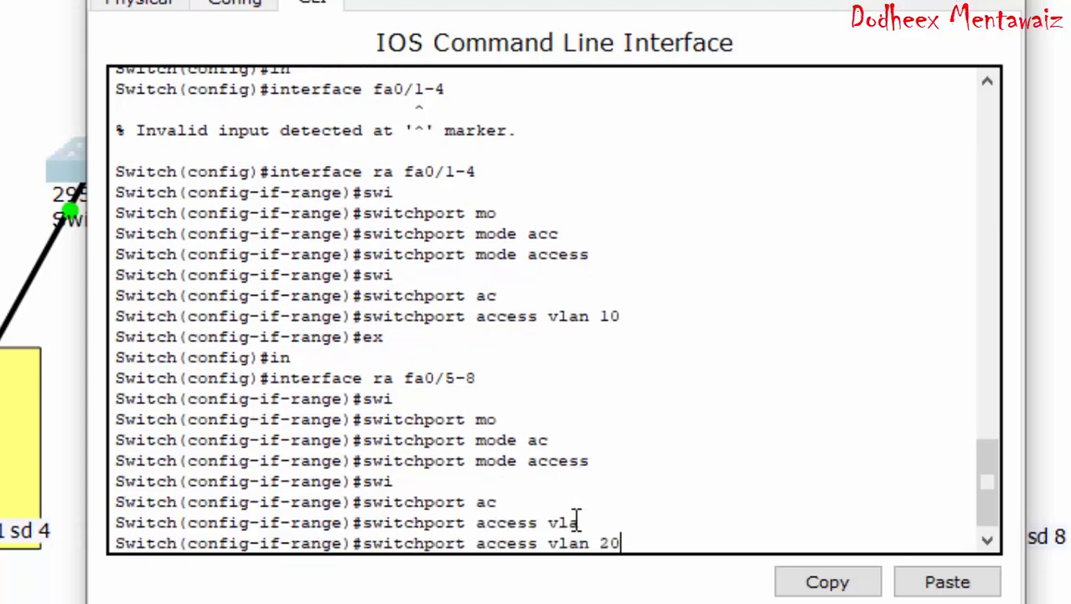
key(Return)
text(ex)
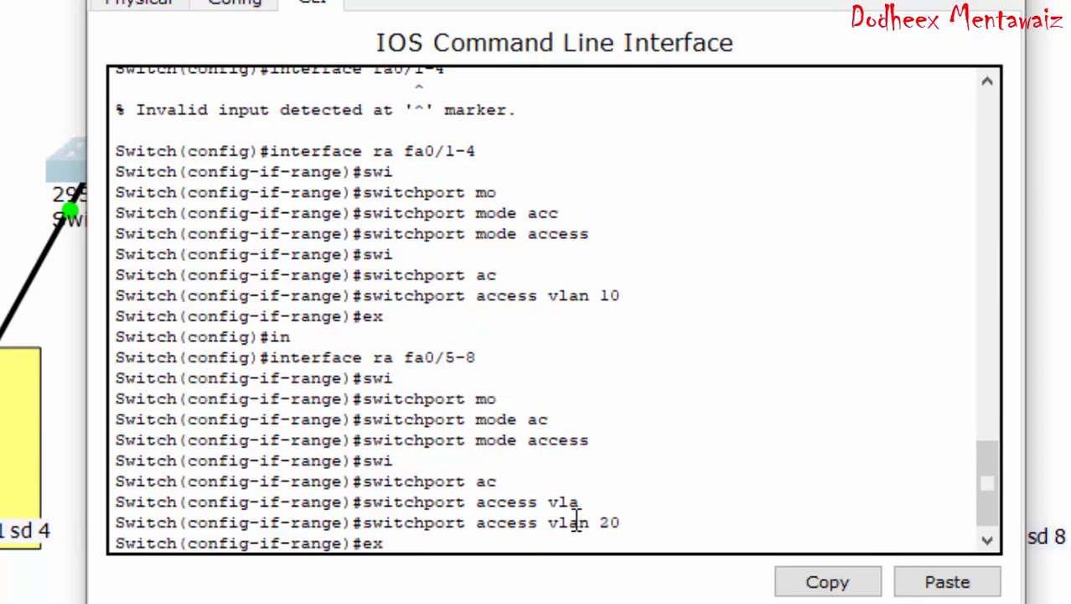
key(Return)
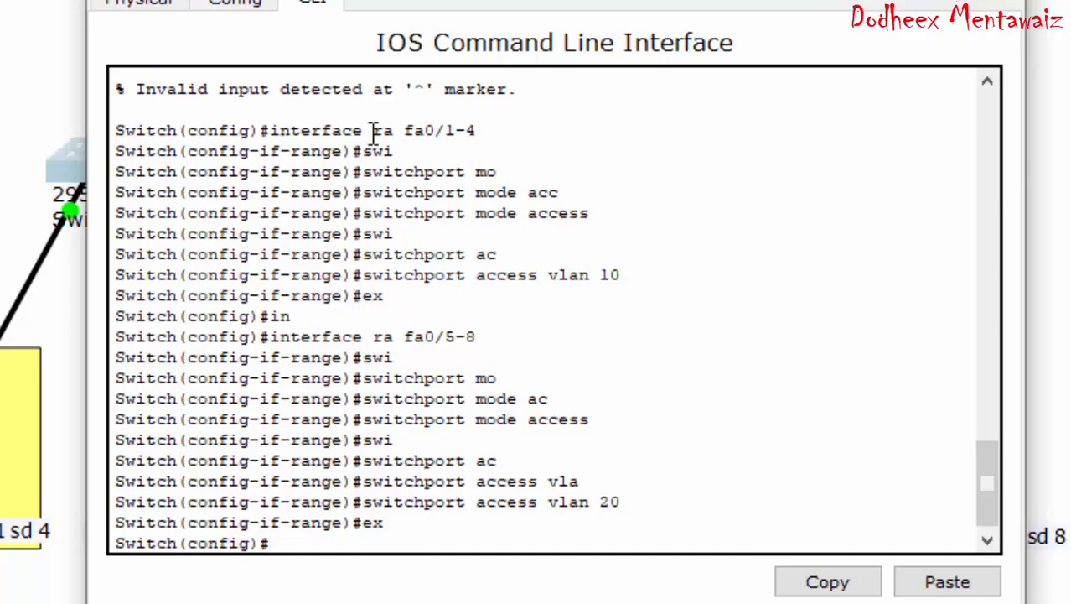
Step: Check the trunk port number noted in the topology and enter interface configuration for fa0/24 on Switch1
drag(447, 0, 384, 250)
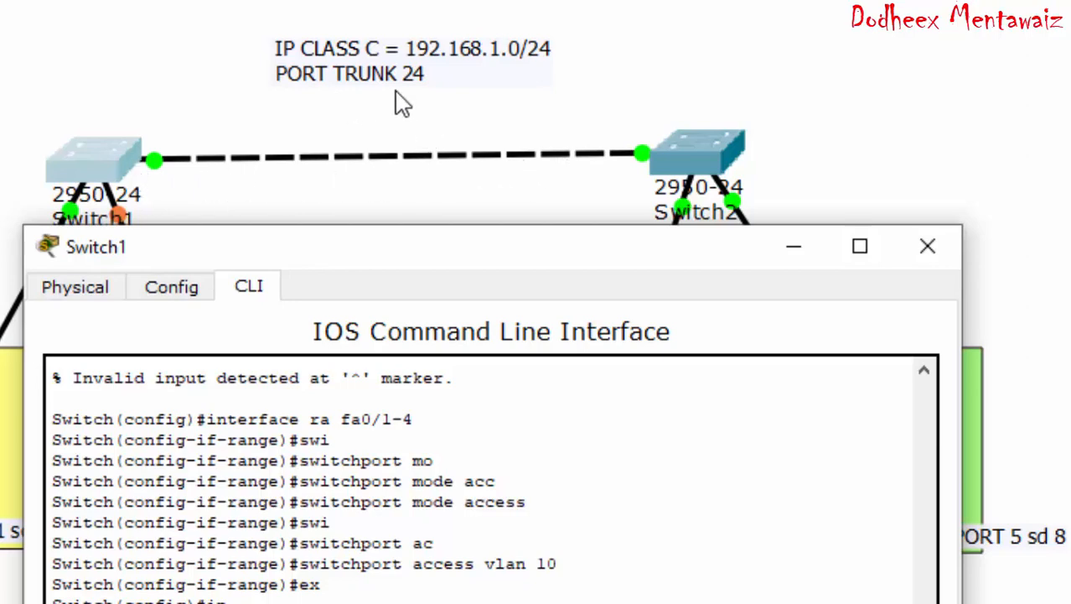
drag(285, 254, 370, 39)
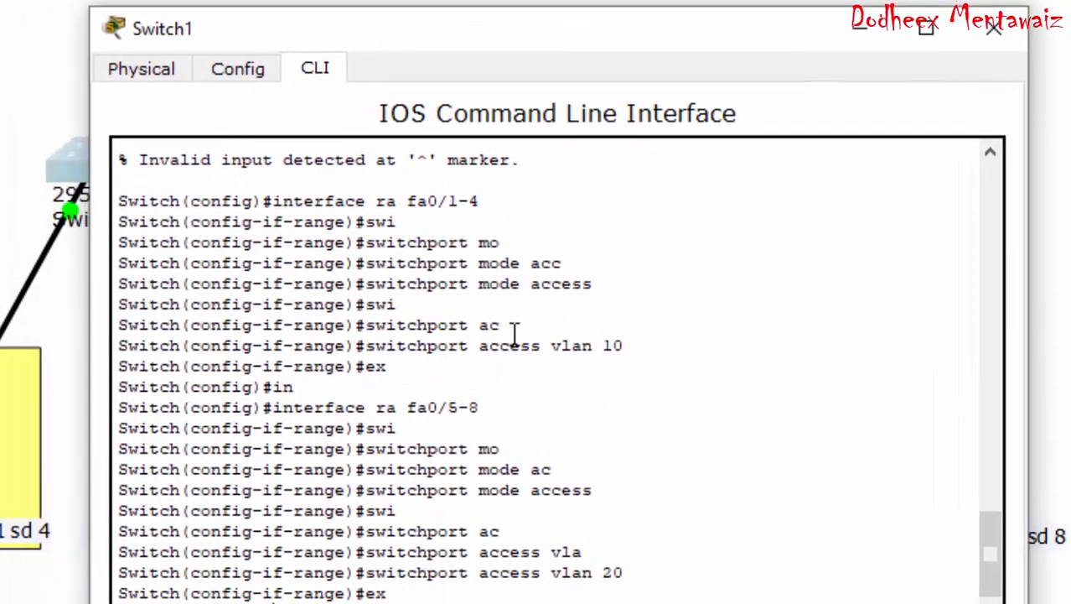
key(Tab)
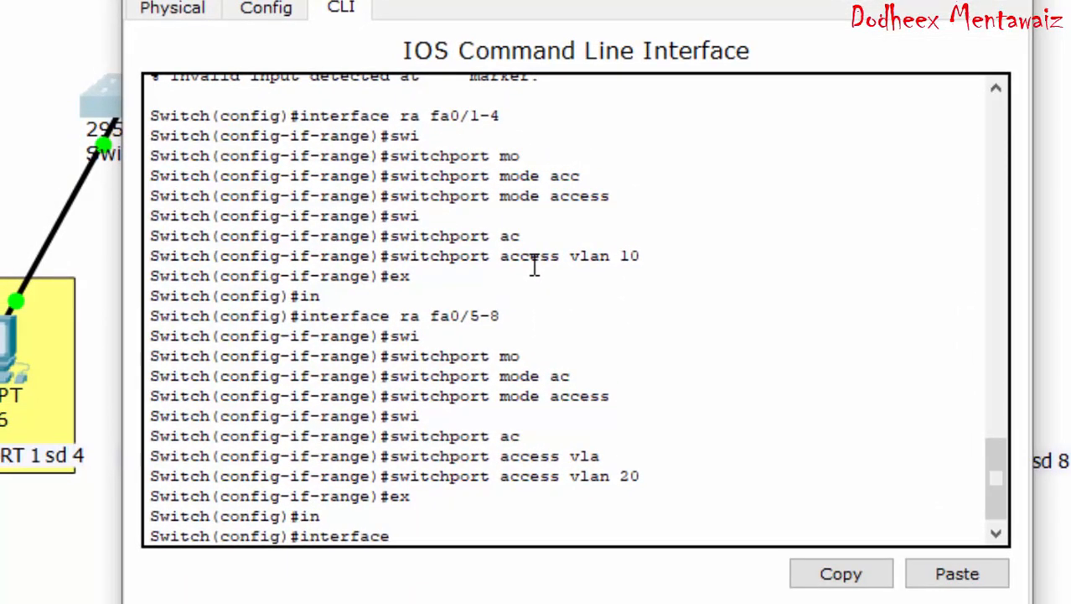
text(fa0/245)
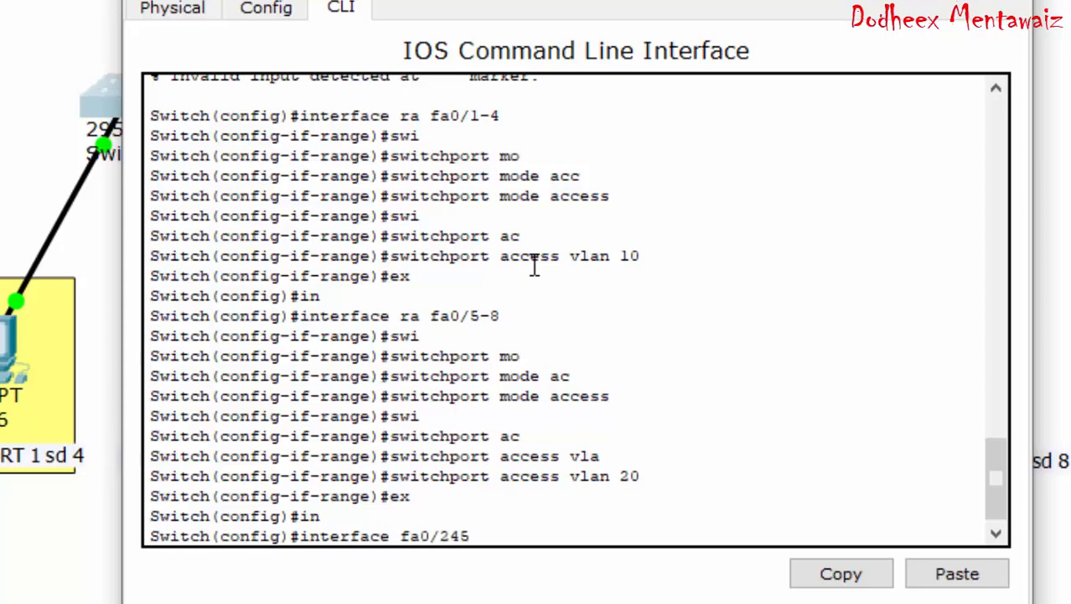
key(BackSpace)
key(Return)
Step: Set Switch1 port fa0/24 to trunk mode with switchport mode trunk
text(swi)
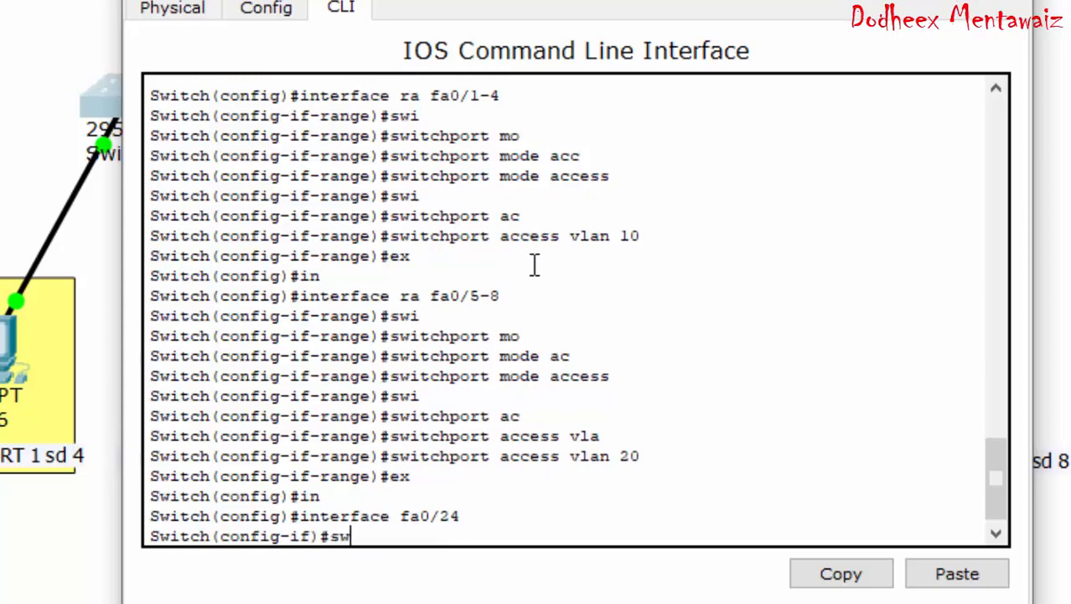
key(Tab)
text(mo)
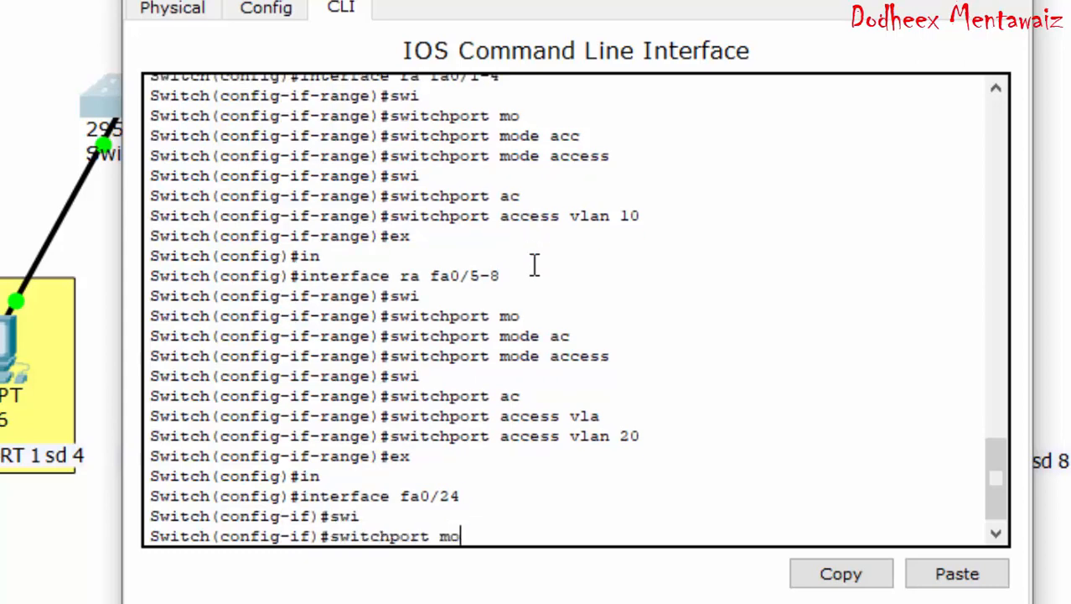
key(Tab)
text(tr)
key(Tab)
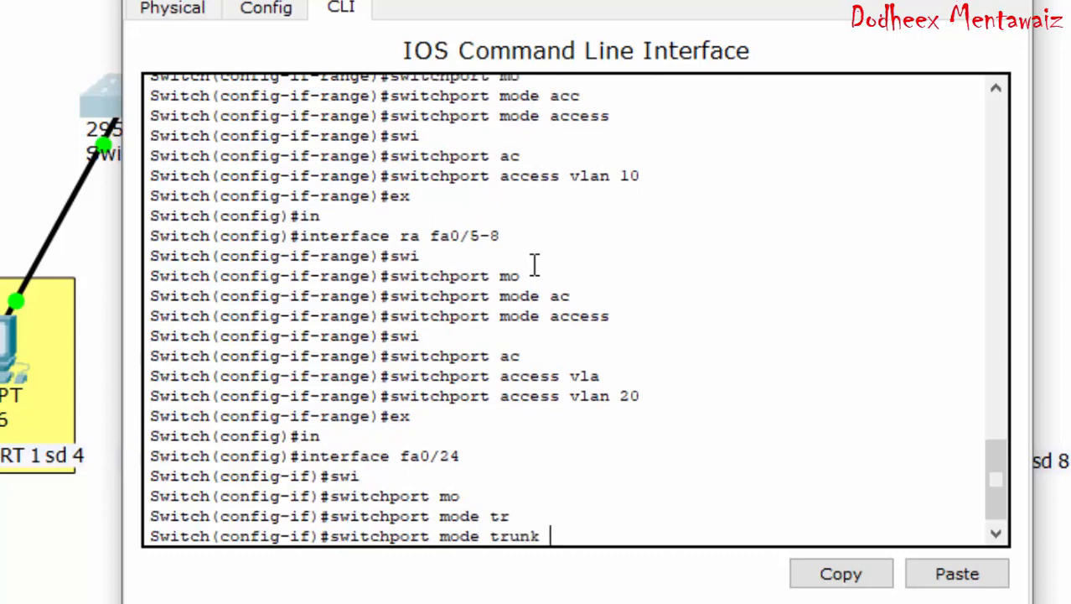
key(Return)
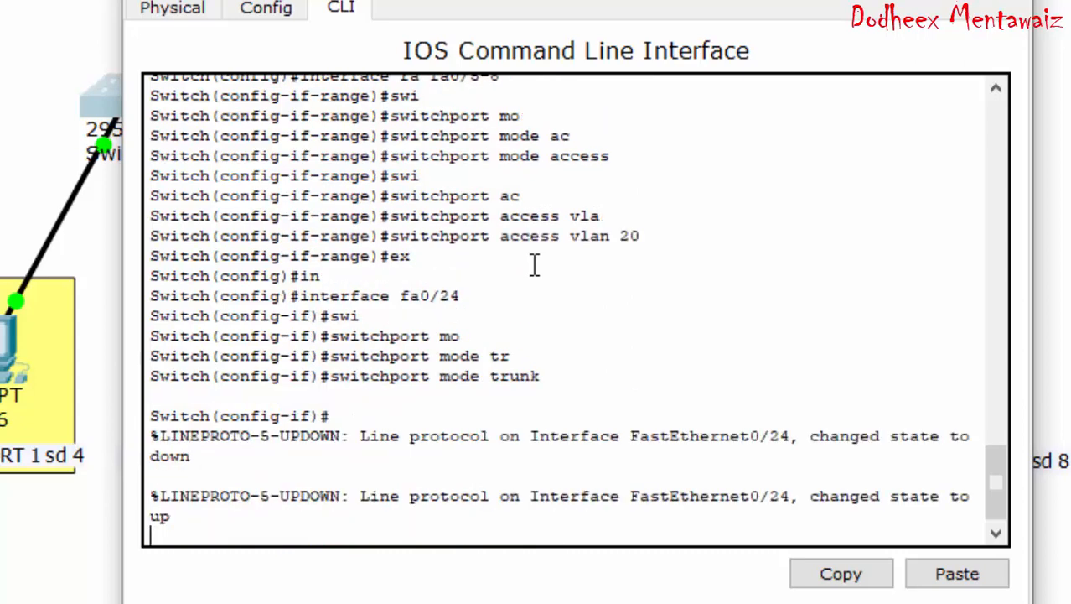
Step: Allow all VLANs on the fa0/24 trunk of Switch1 with switchport trunk allowed vlan all
key(Return)
text(sw)
key(Tab)
text(tr)
key(Tab)
text(al)
key(Tab)
text(vl)
key(Tab)
text(all)
key(Return)
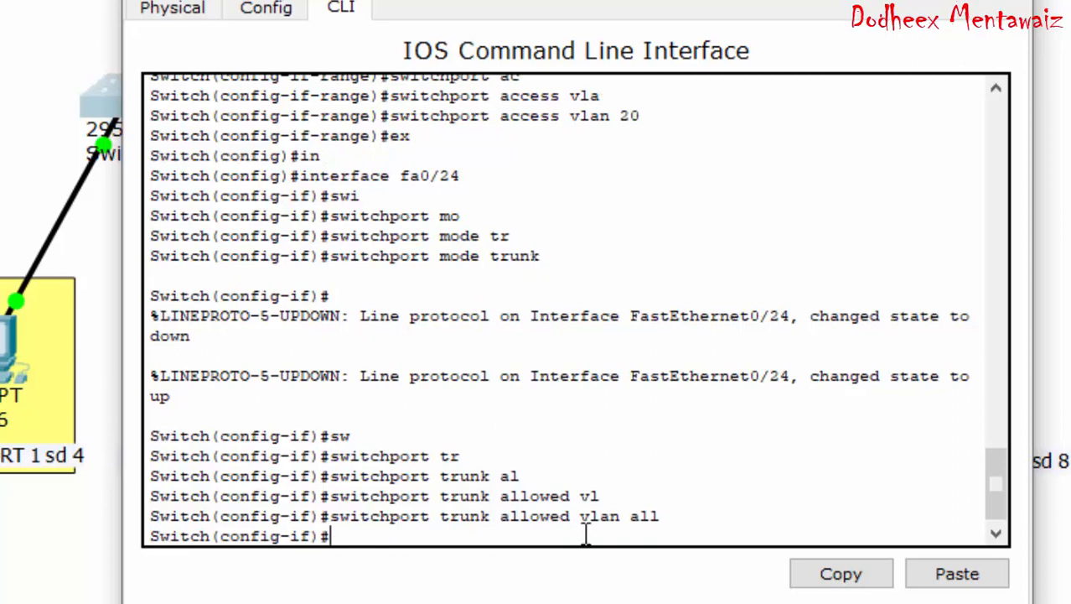
drag(580, 516, 662, 517)
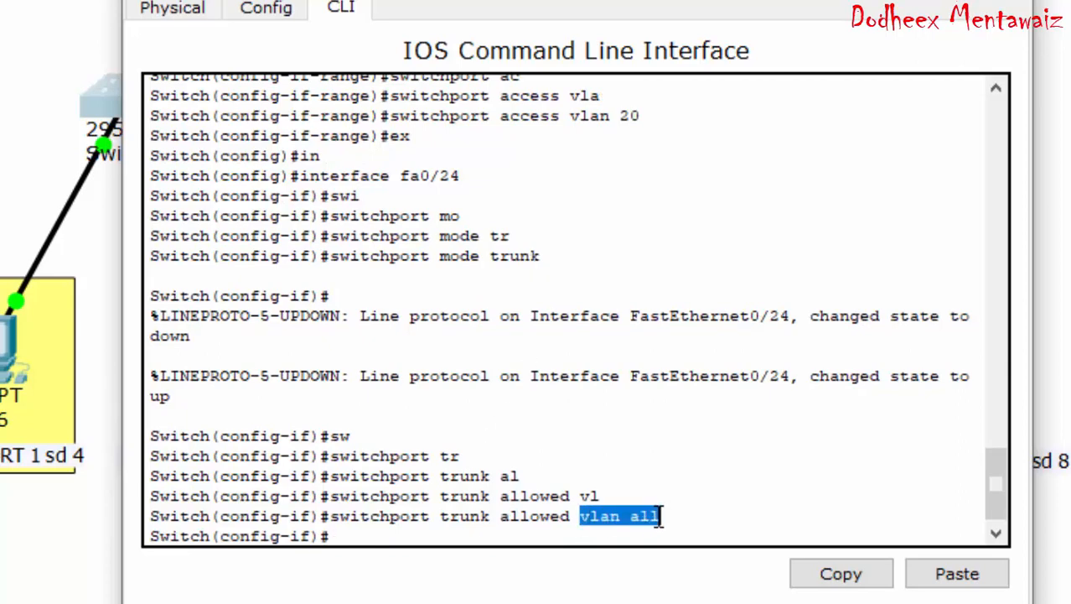
drag(494, 521, 449, 519)
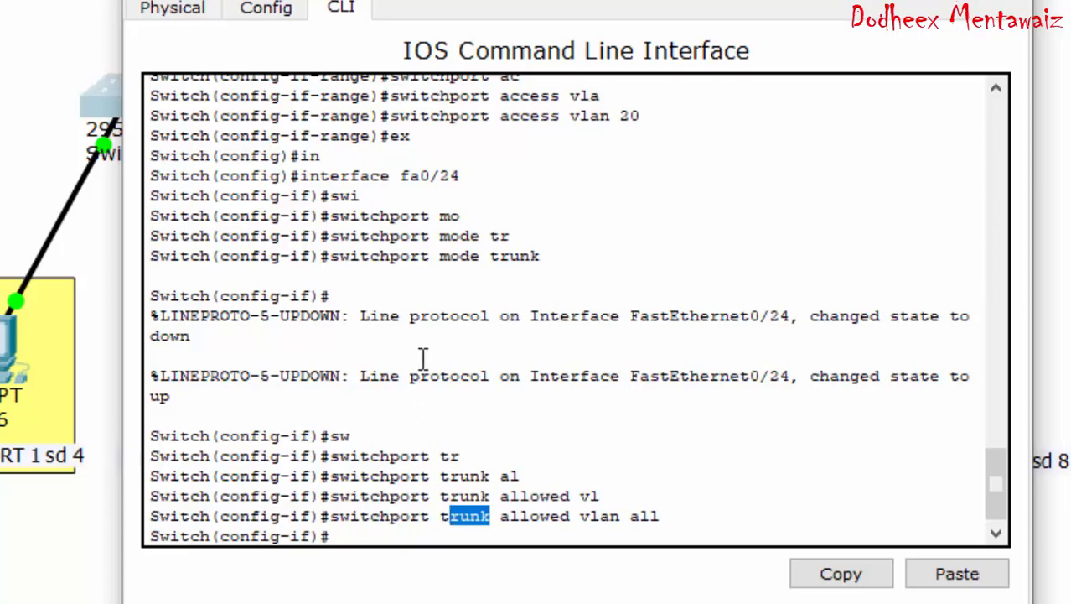
drag(450, 176, 440, 175)
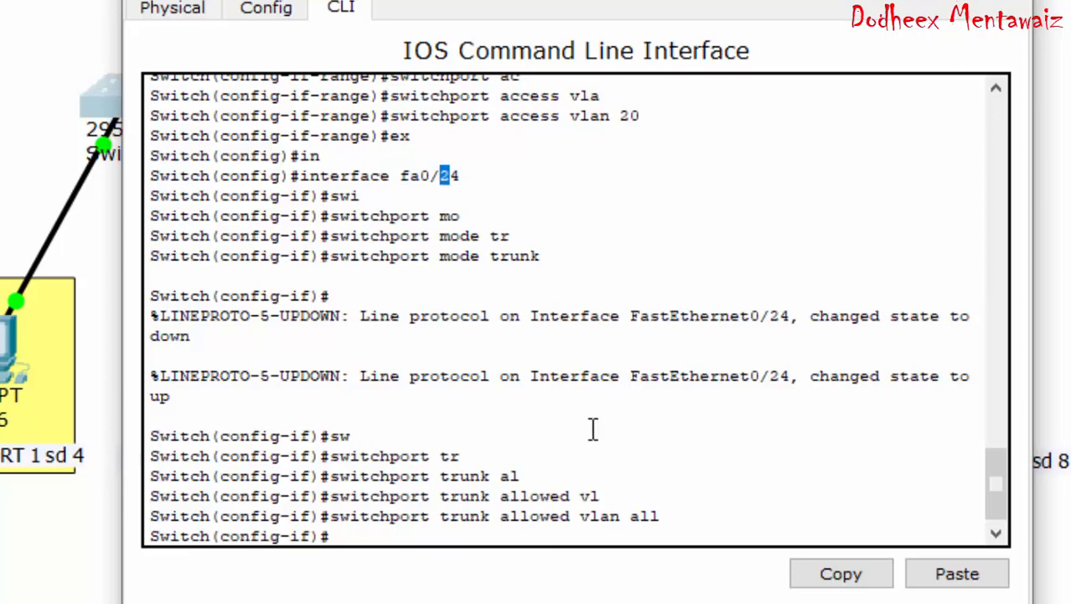
Step: Exit interface and global configuration on Switch1 to return to privileged EXEC mode
text(ex)
key(Return)
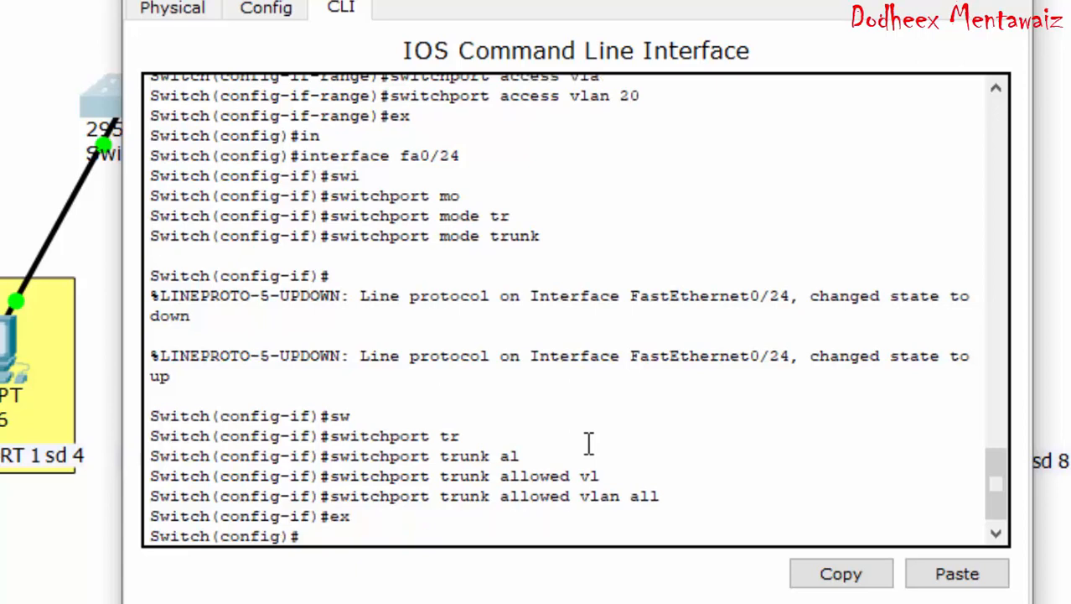
text(ex)
key(Return)
key(Return)
Step: Display the VLAN table of Switch1 with sh vlan and check the guru and siswa entries and their ports
text(ah)
key(BackSpace)
key(BackSpace)
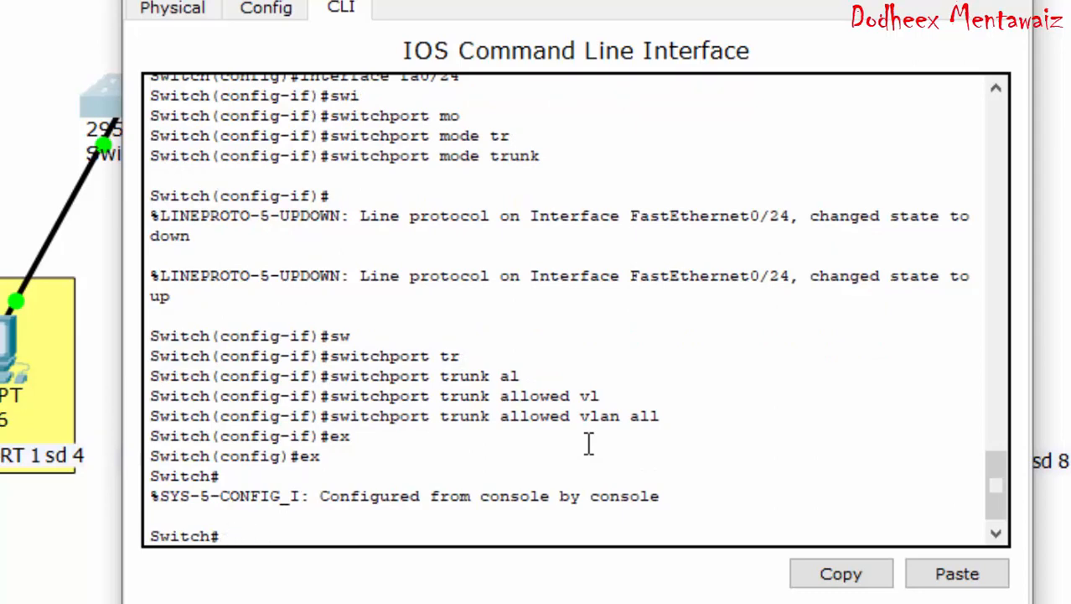
text(a)
key(BackSpace)
text(sh vl)
key(Tab)
key(Return)
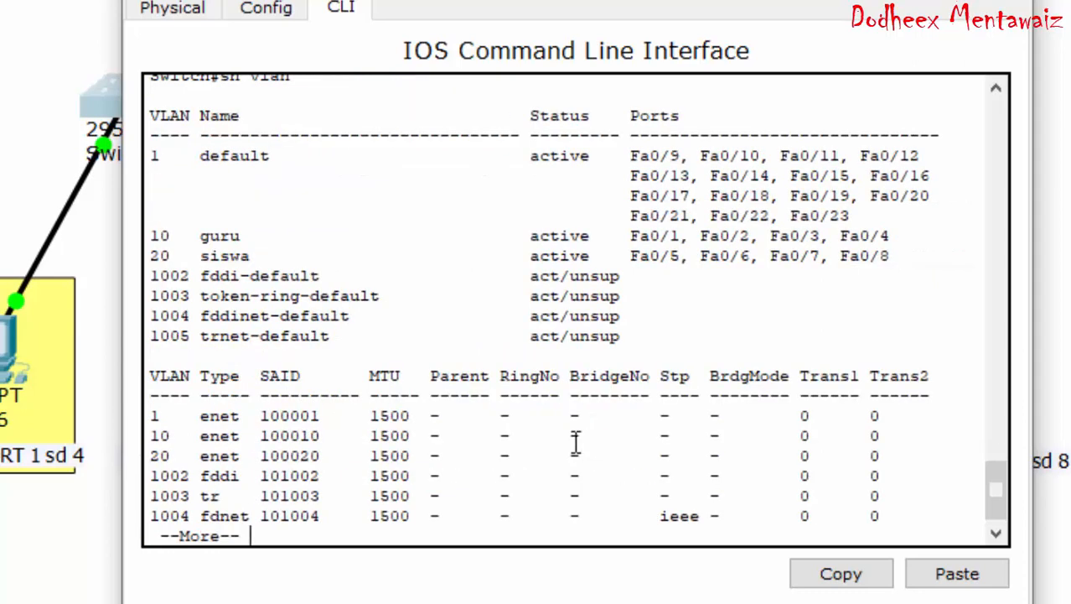
drag(161, 242, 252, 254)
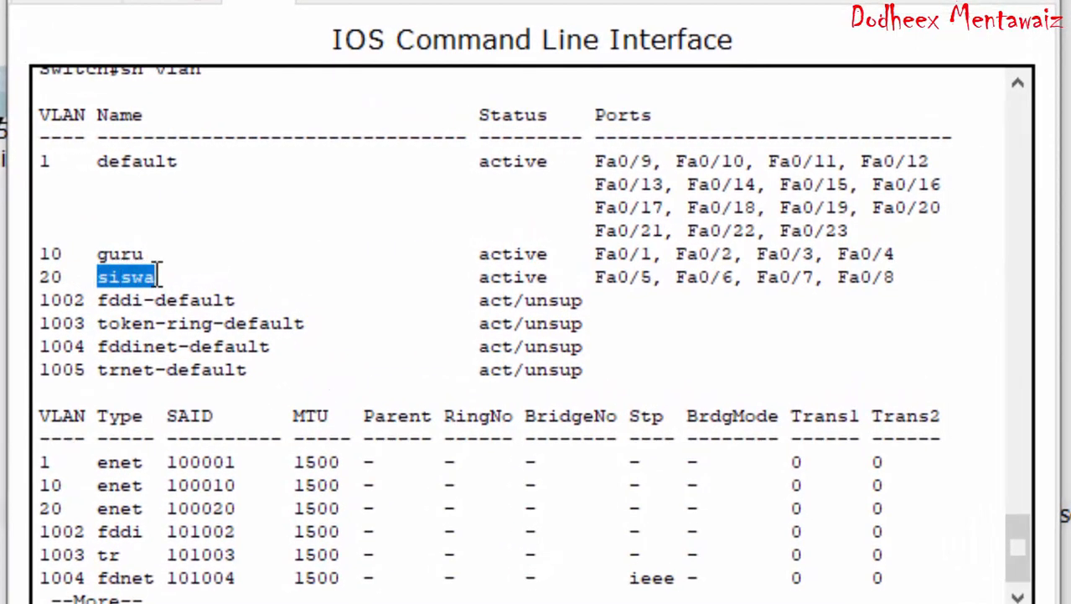
click(850, 229)
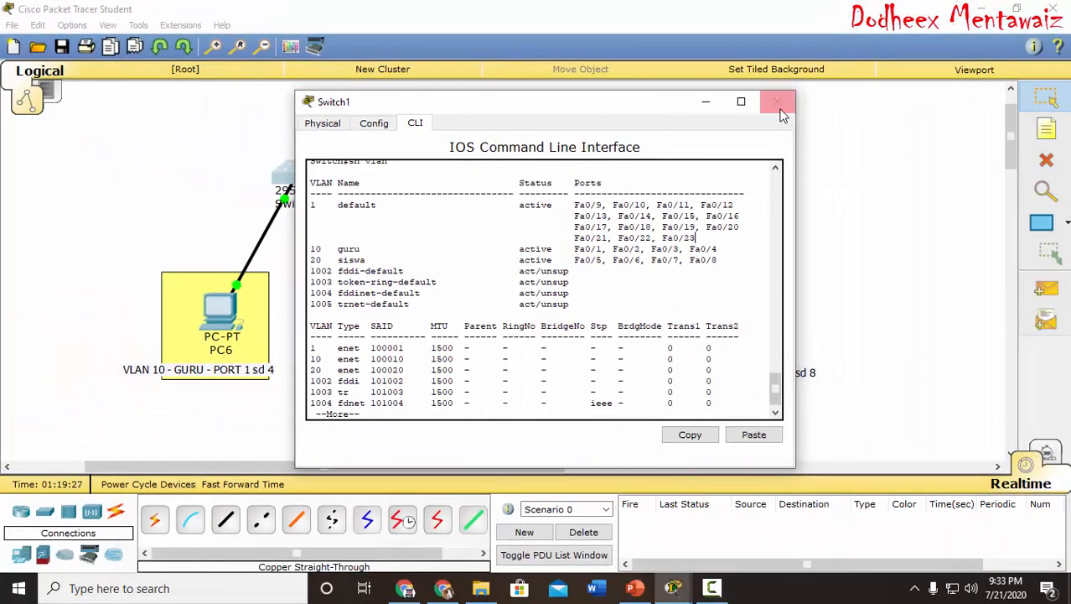
Step: Close the Switch1 window and open the command line interface of Switch2
click(777, 102)
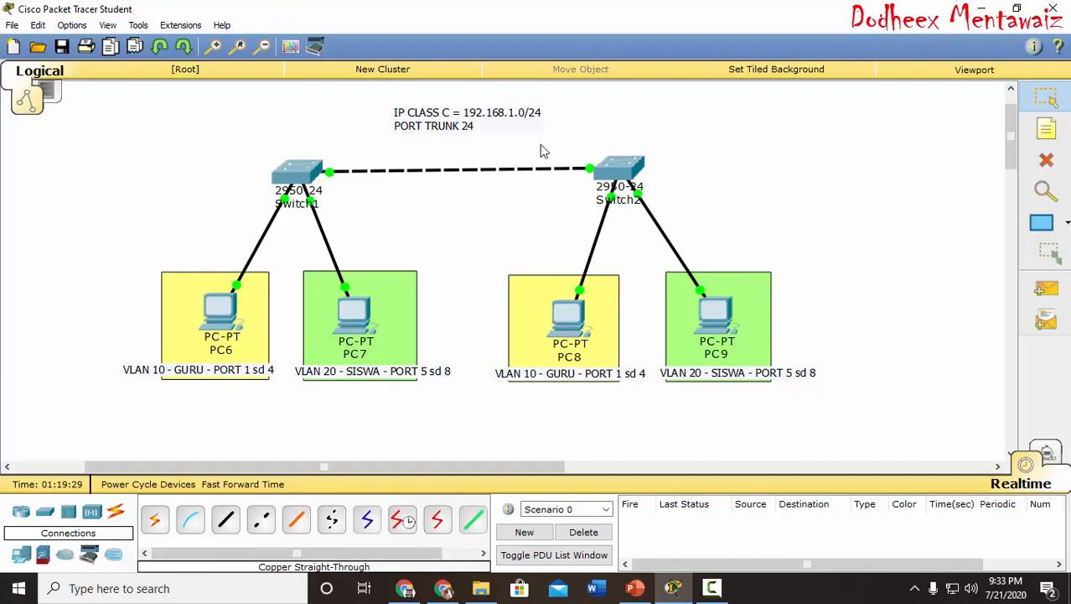
drag(578, 134, 675, 218)
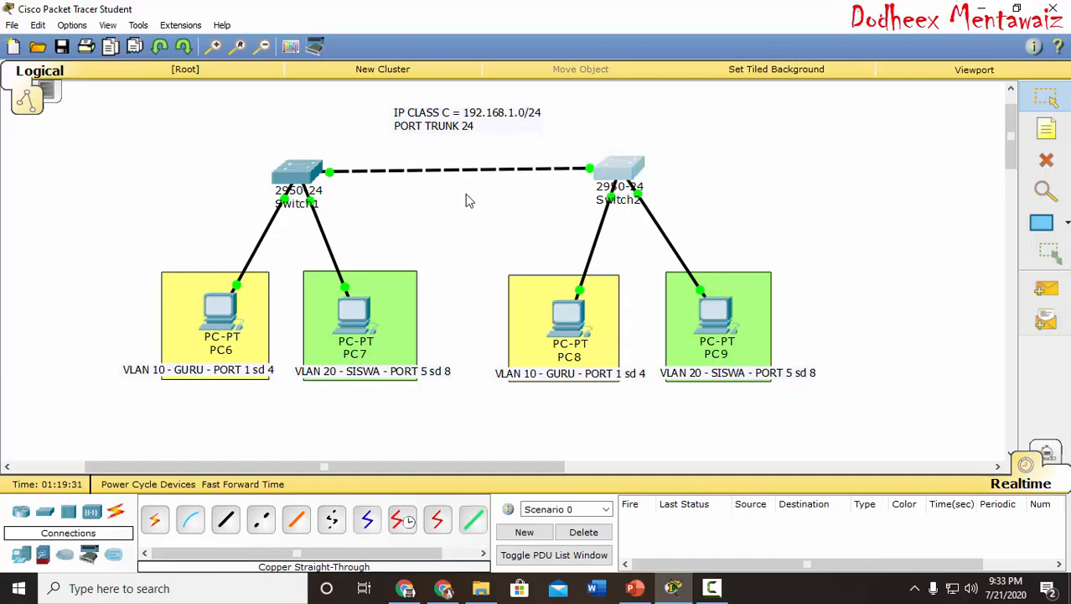
drag(262, 140, 340, 232)
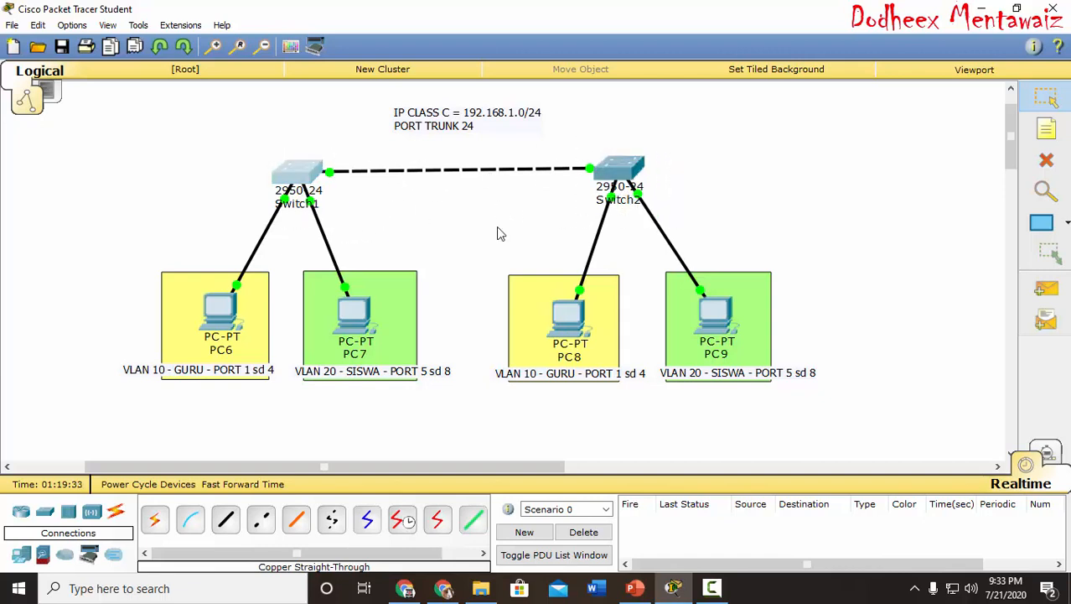
click(631, 184)
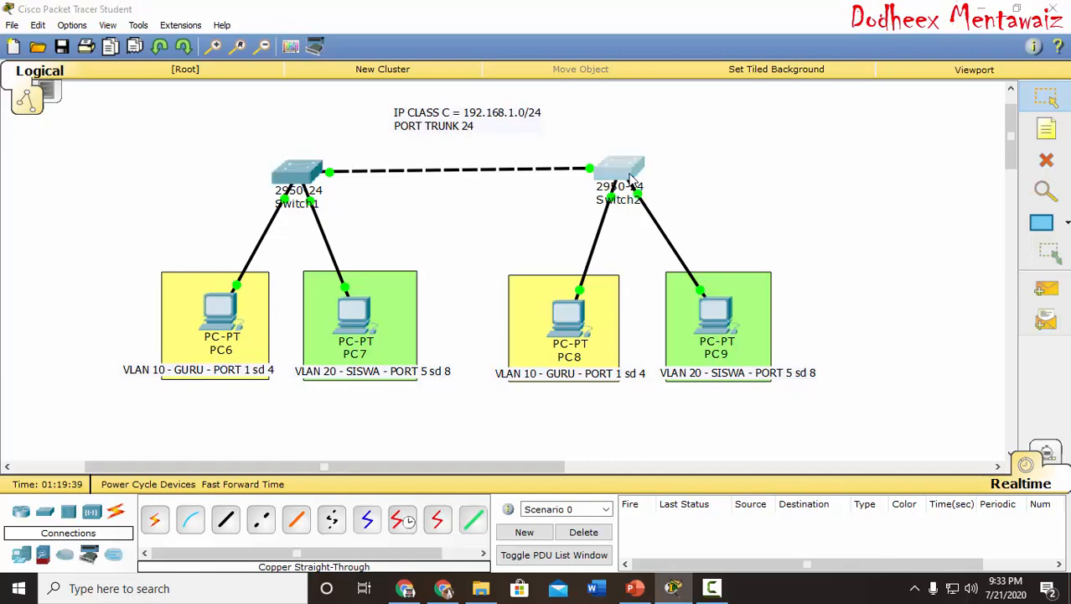
click(414, 128)
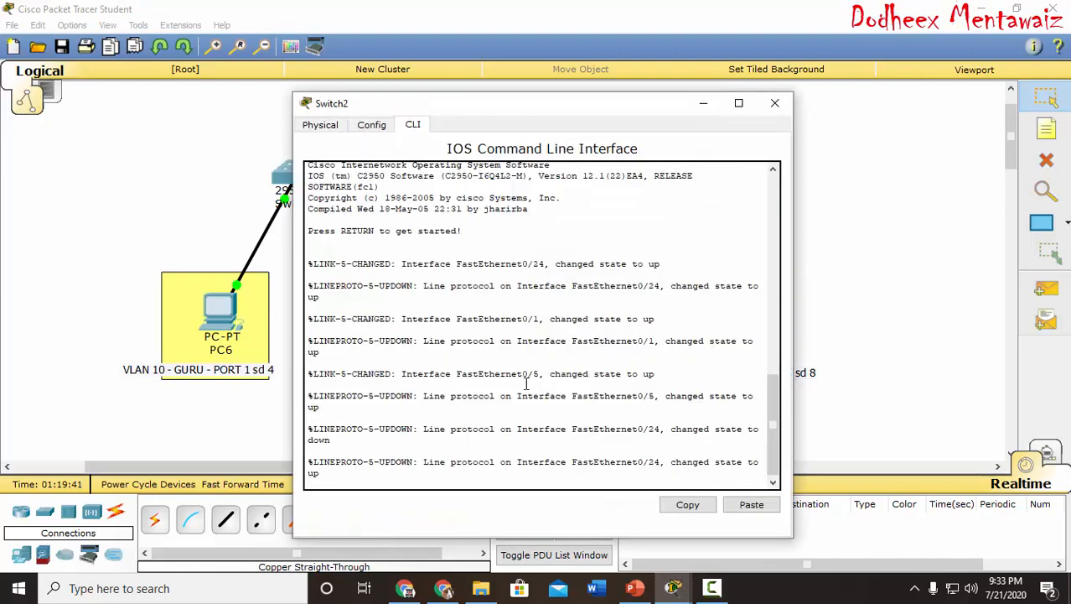
Step: Start the Switch2 console session, then shorten its window and move it higher over the topology
key(Return)
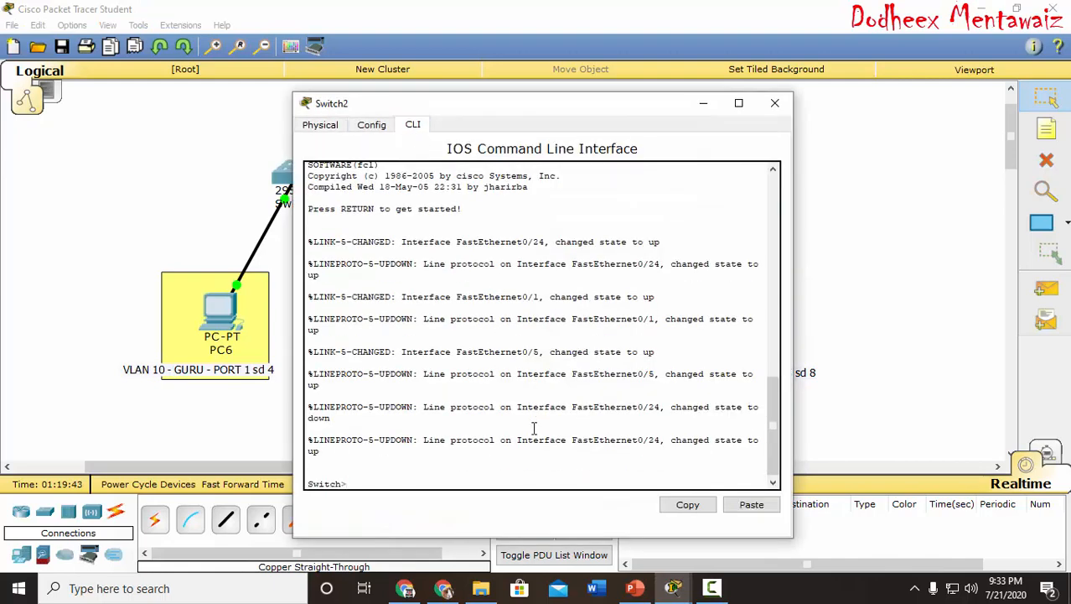
drag(504, 538, 511, 470)
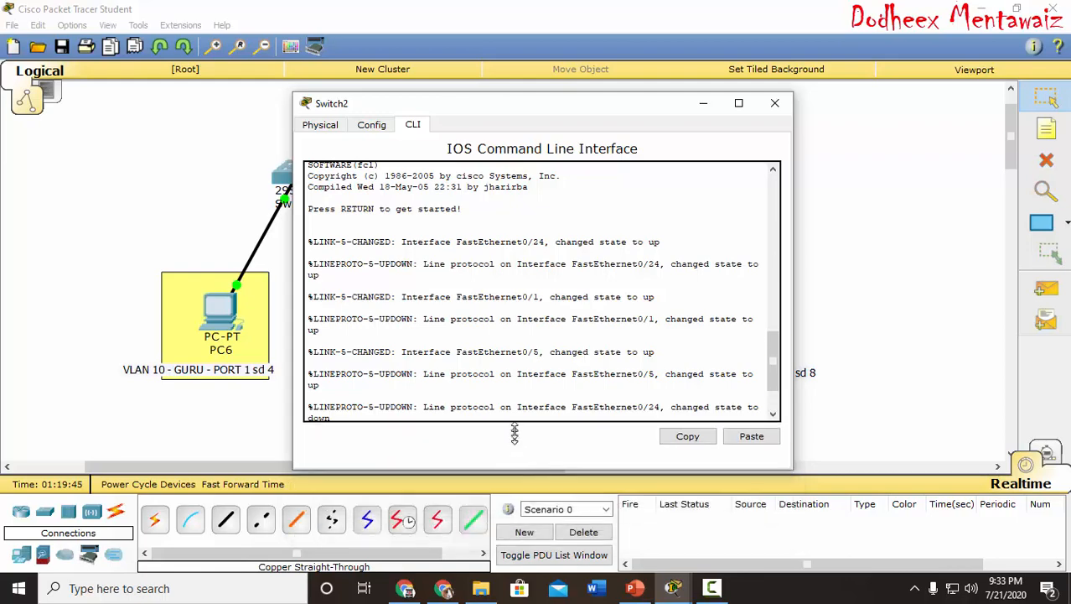
drag(574, 99, 567, 53)
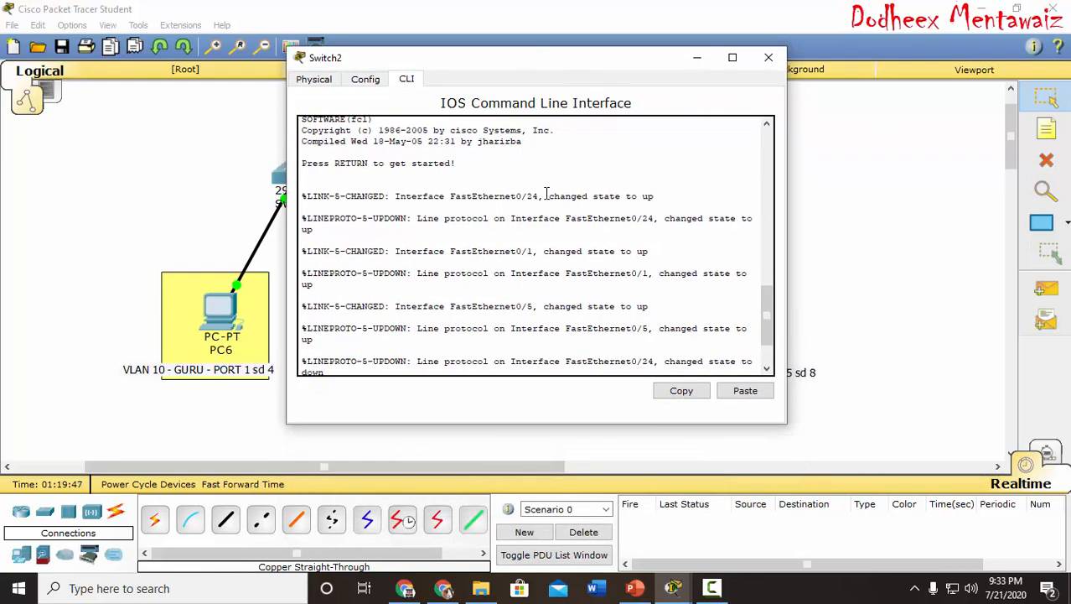
scroll(558, 244, down, 3)
Step: Enter privileged EXEC mode with en and global configuration mode with conf t on Switch2
text(en)
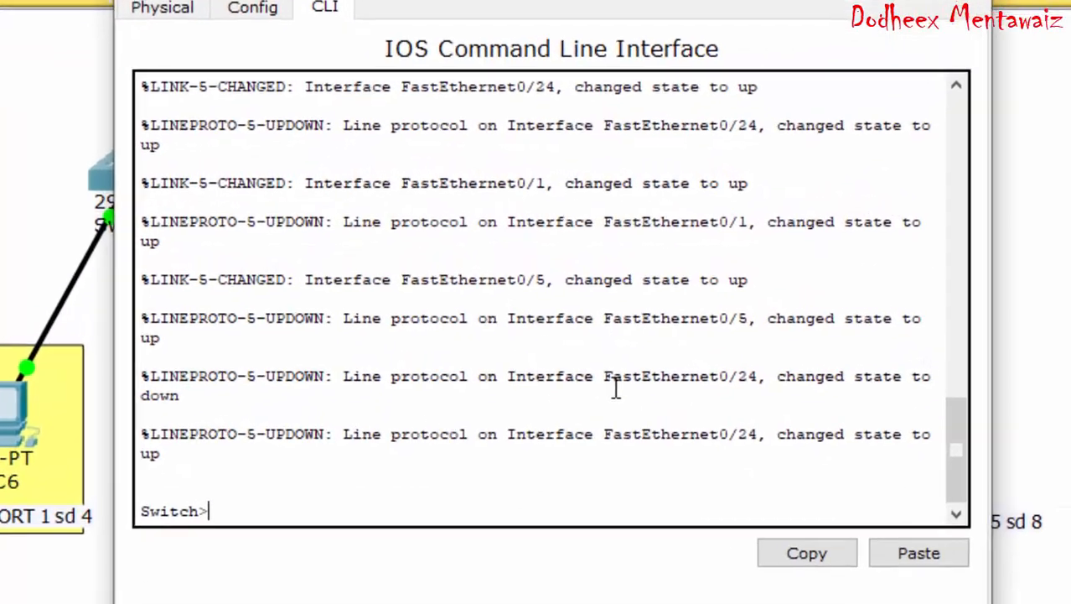
key(Return)
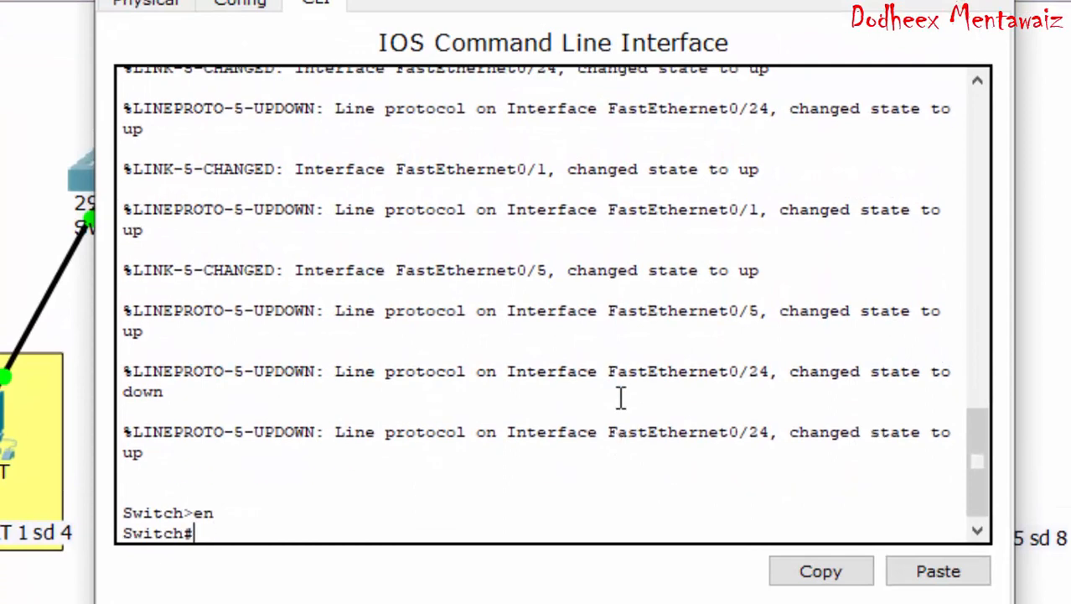
text(con)
key(Tab)
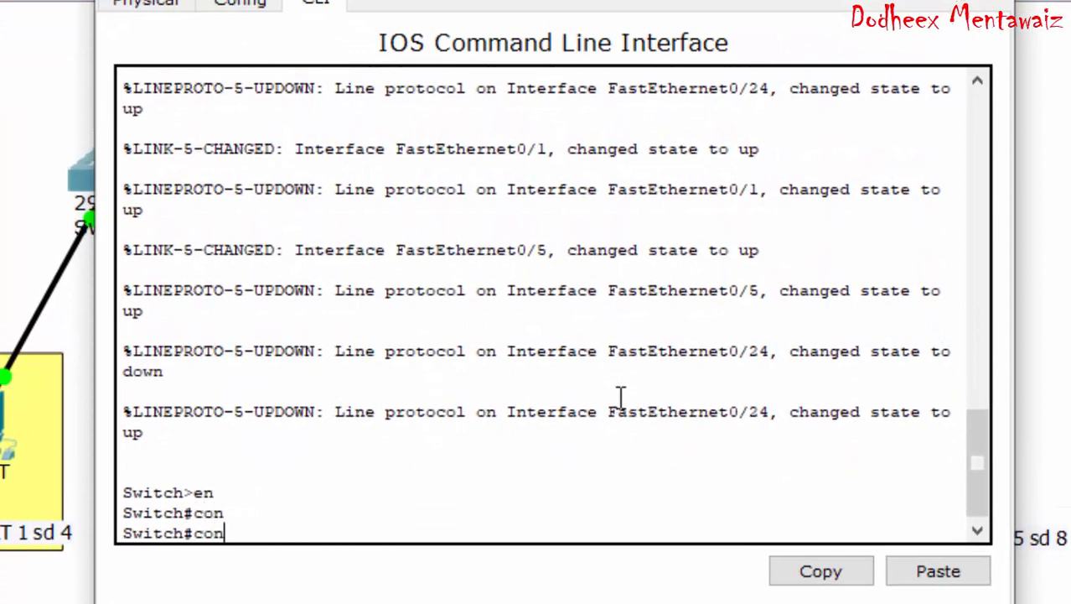
text(f t)
key(Return)
Step: Create VLAN 10 on Switch2, name it guru, and return to global configuration mode
text(vlan 10)
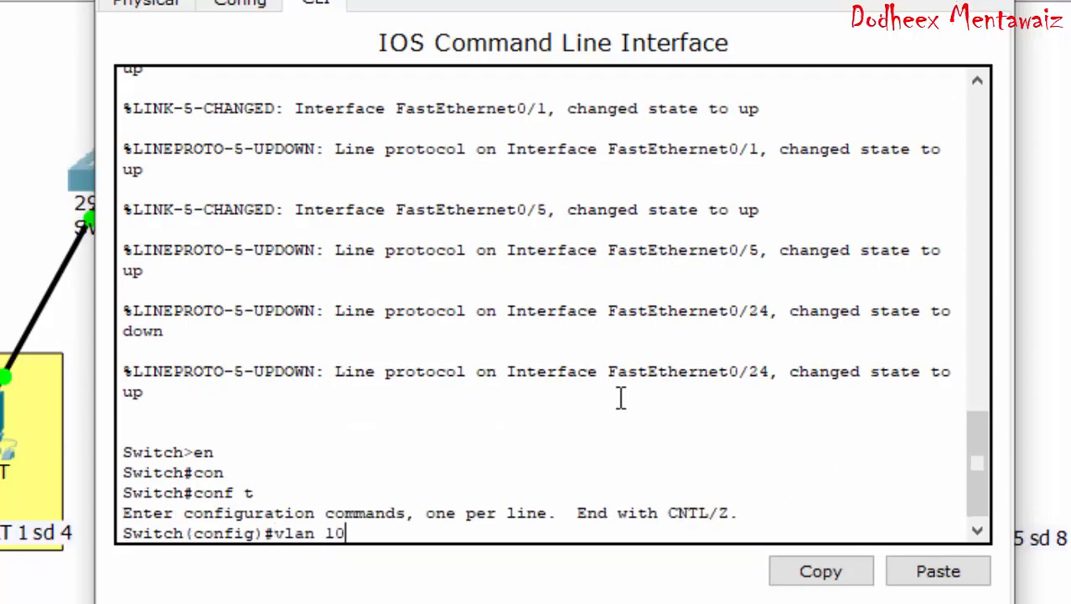
key(Return)
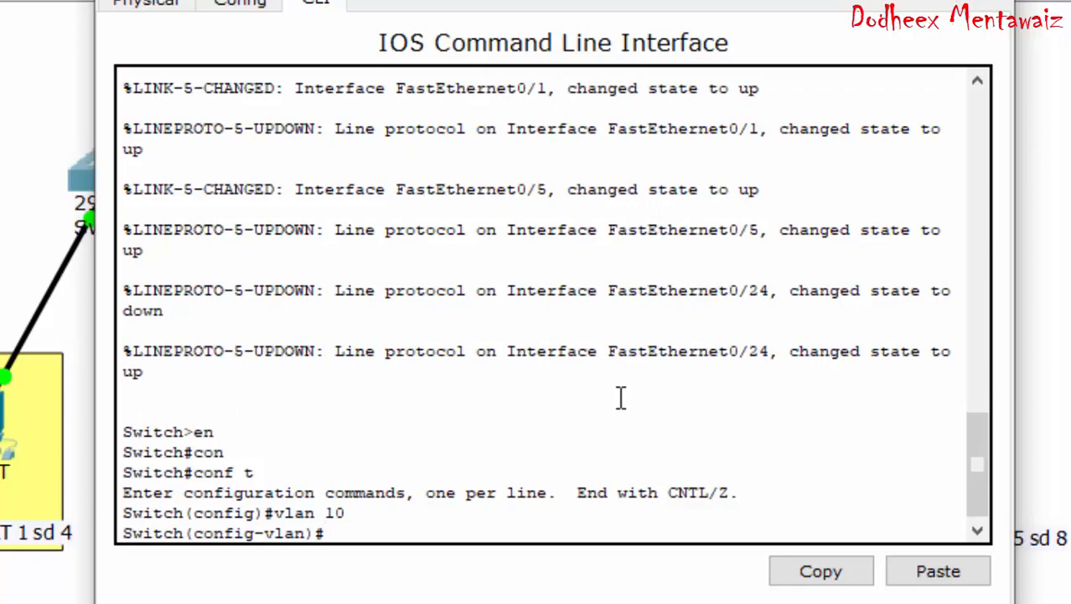
text(name guru)
key(Return)
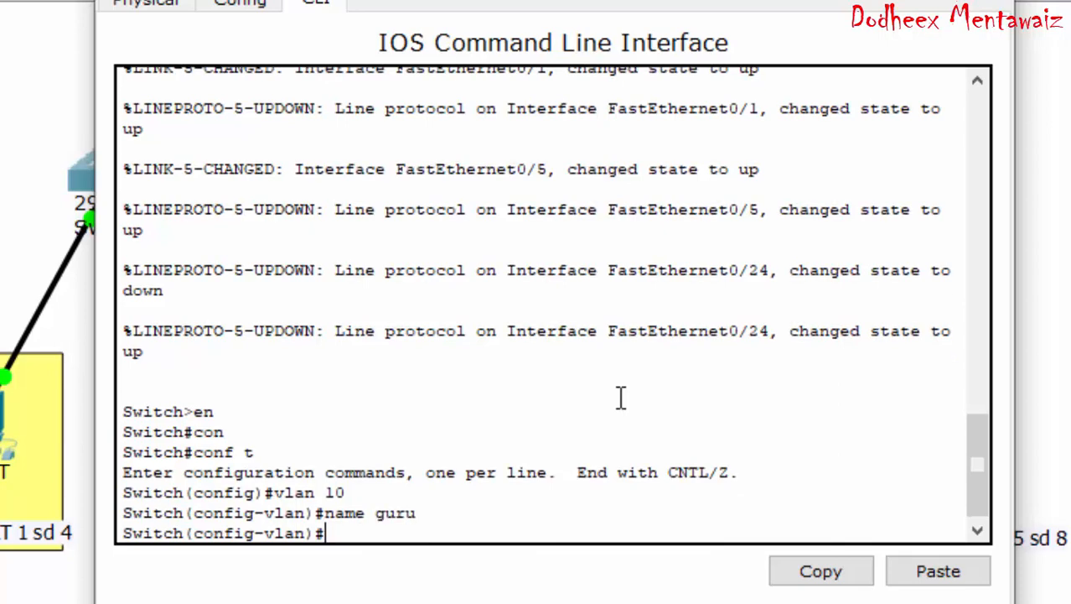
text(ex)
key(Return)
Step: Create VLAN 20 on Switch2, name it siswa, and return to global configuration mode
text(vlan 20)
key(Return)
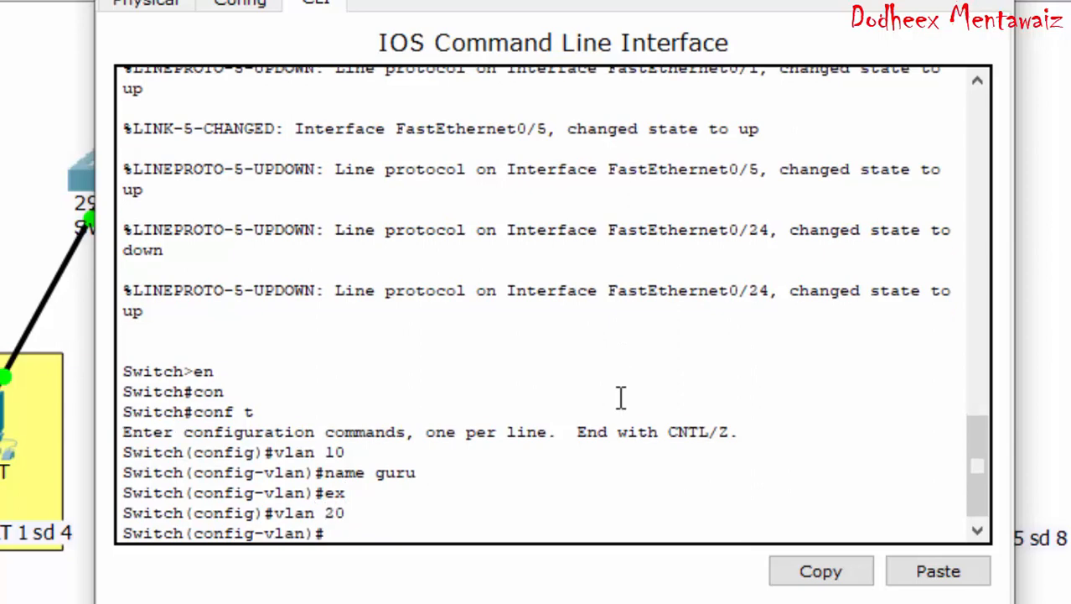
text(name siswa)
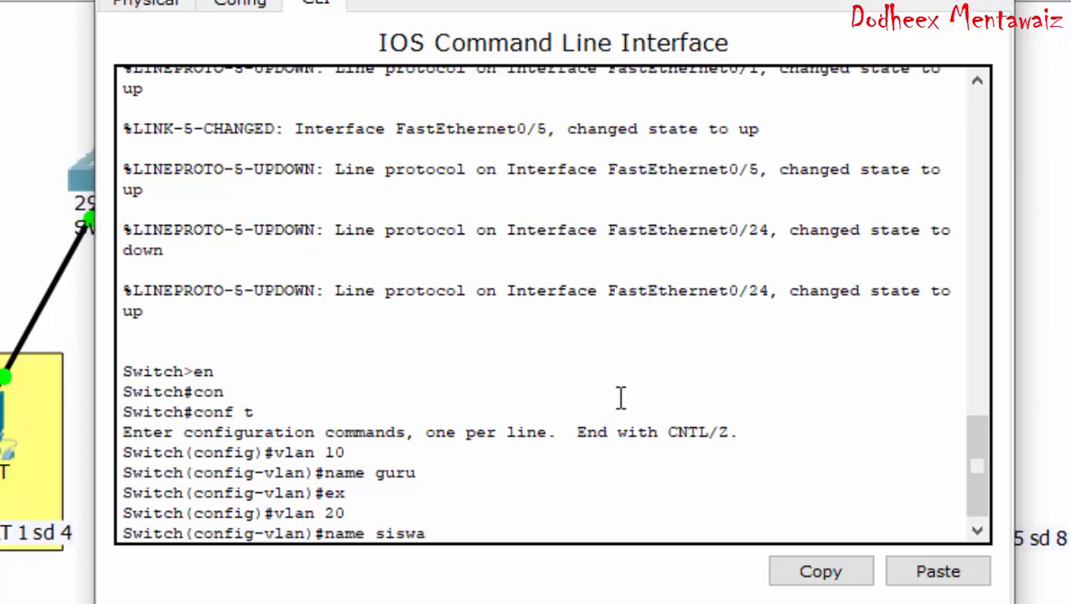
key(Return)
text(ex)
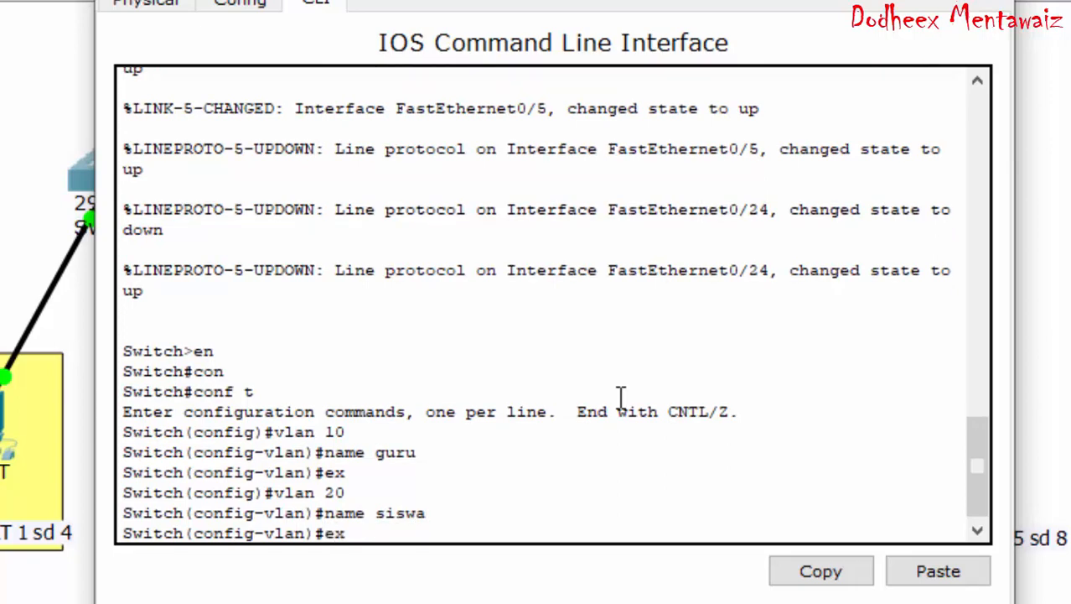
key(Return)
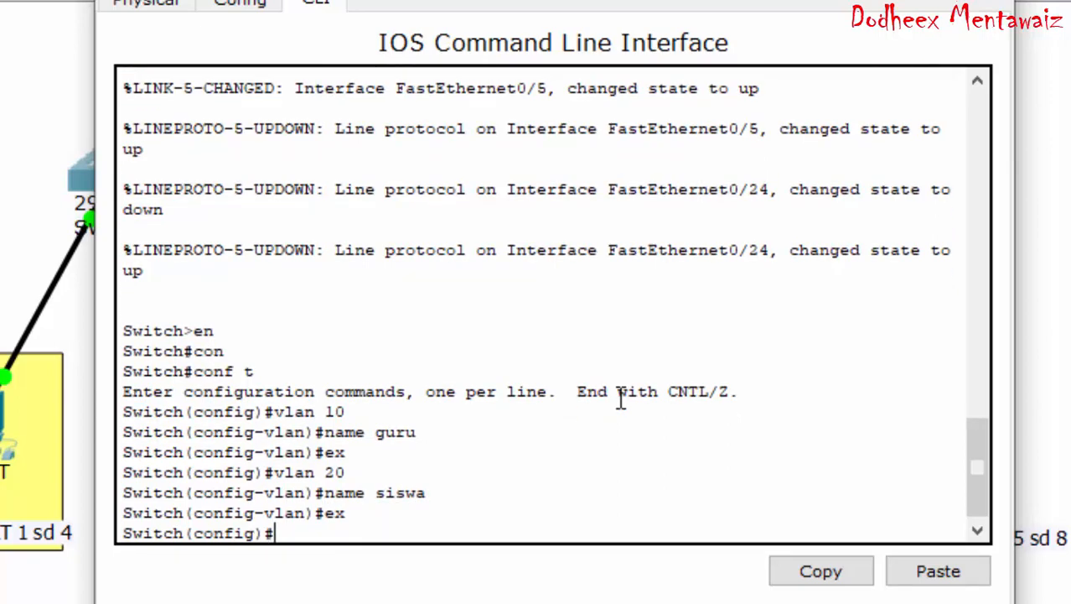
Step: Set the interface range fa0/1-4 of Switch2 to access mode with switchport mode access
text(in)
key(Return)
text(interface )
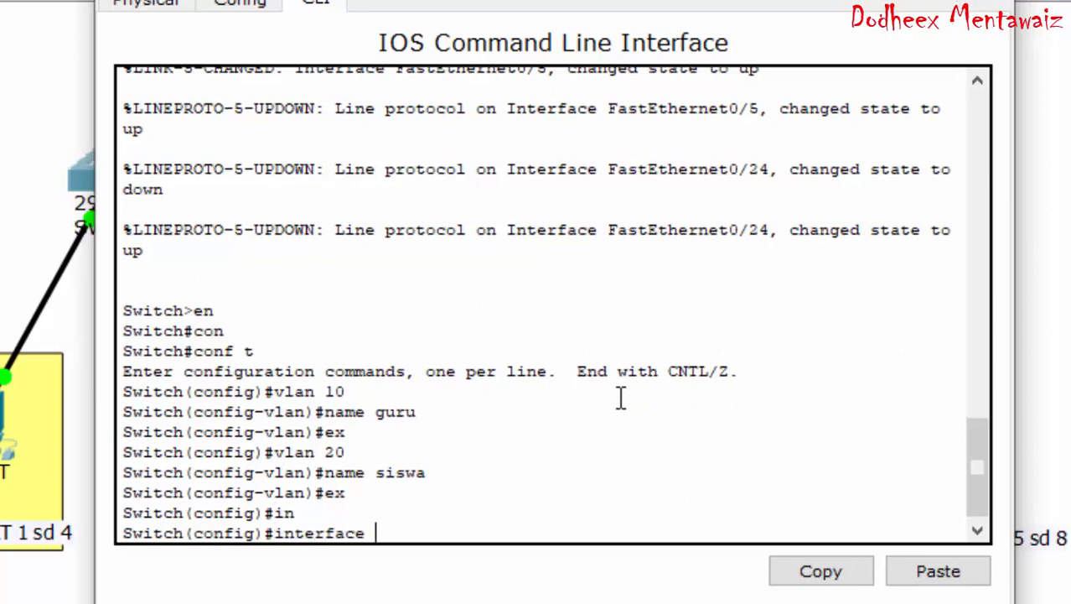
text(ra fa0/1)
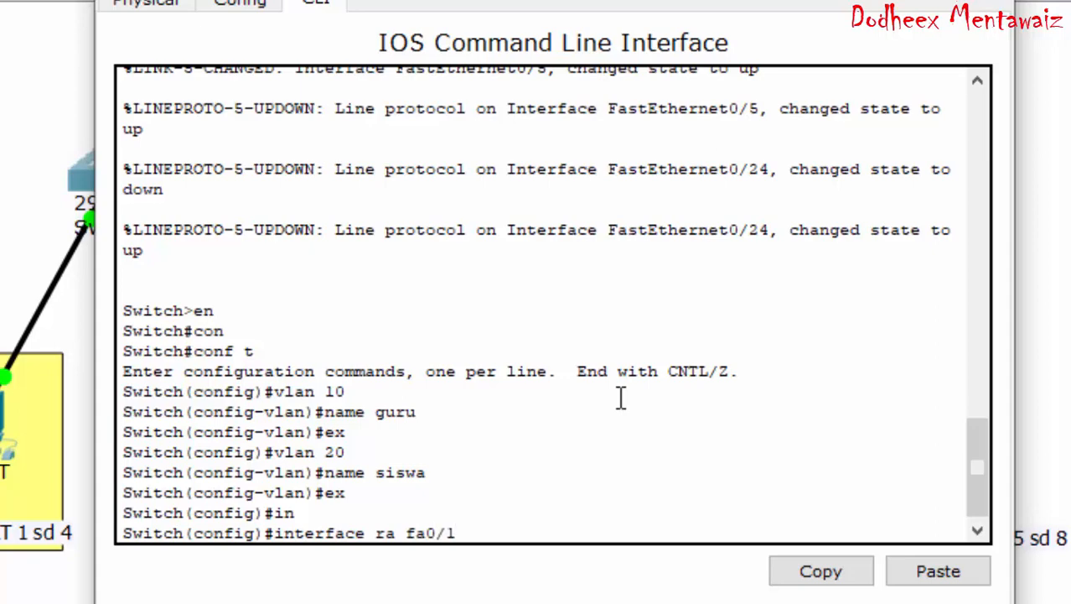
text(-4)
key(Return)
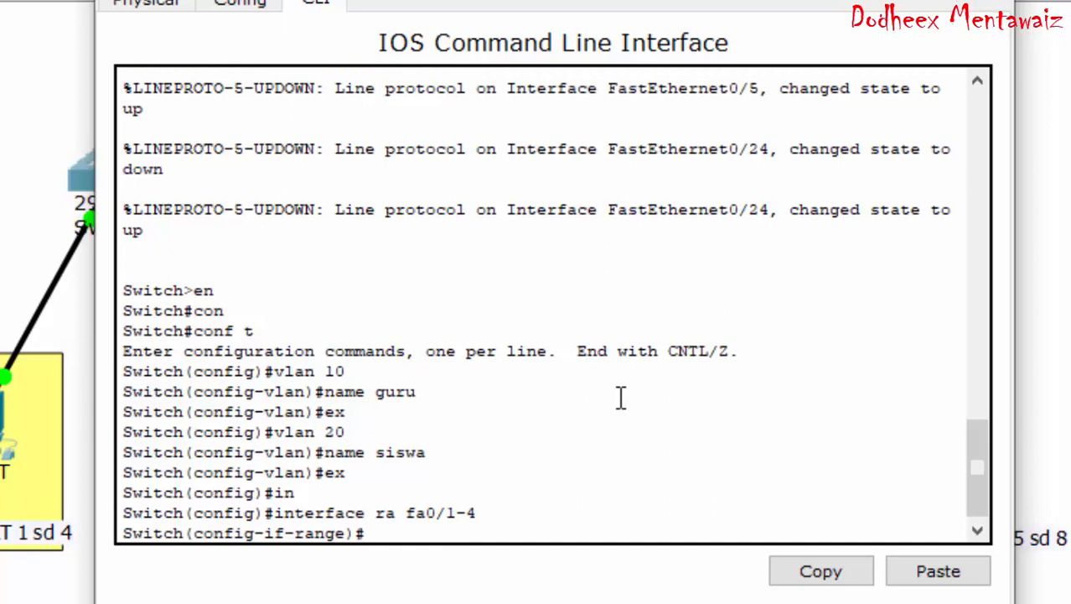
text(swi)
key(Tab)
text(mode)
key(Tab)
text(ac)
key(Tab)
key(Return)
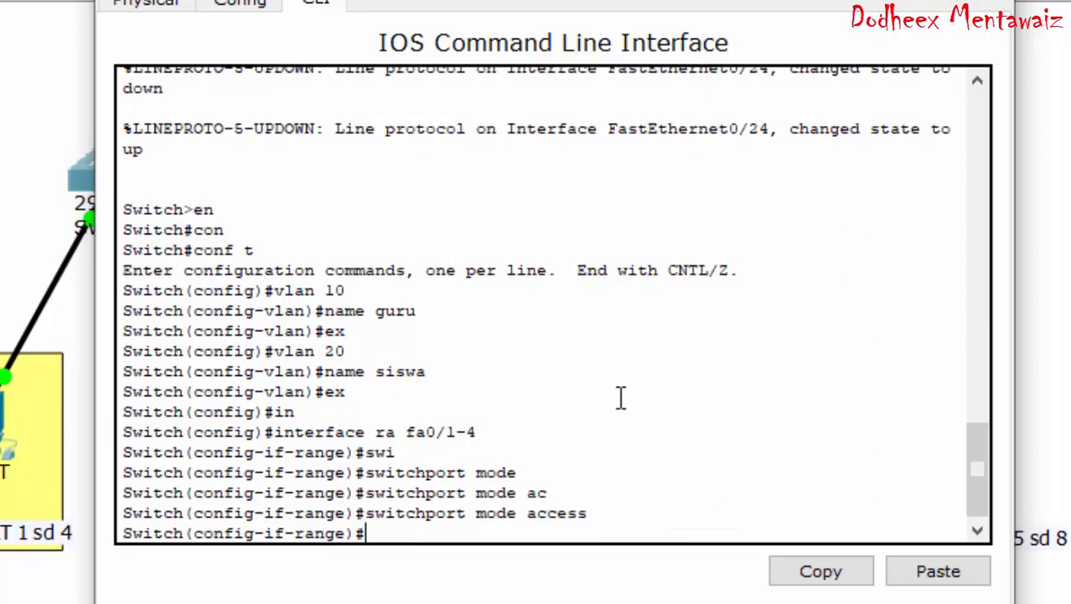
Step: Assign ports fa0/1-4 of Switch2 to VLAN 10 with switchport access vlan 10 and exit the interface range
text(sw)
key(Tab)
text(ac)
key(Tab)
text(vl)
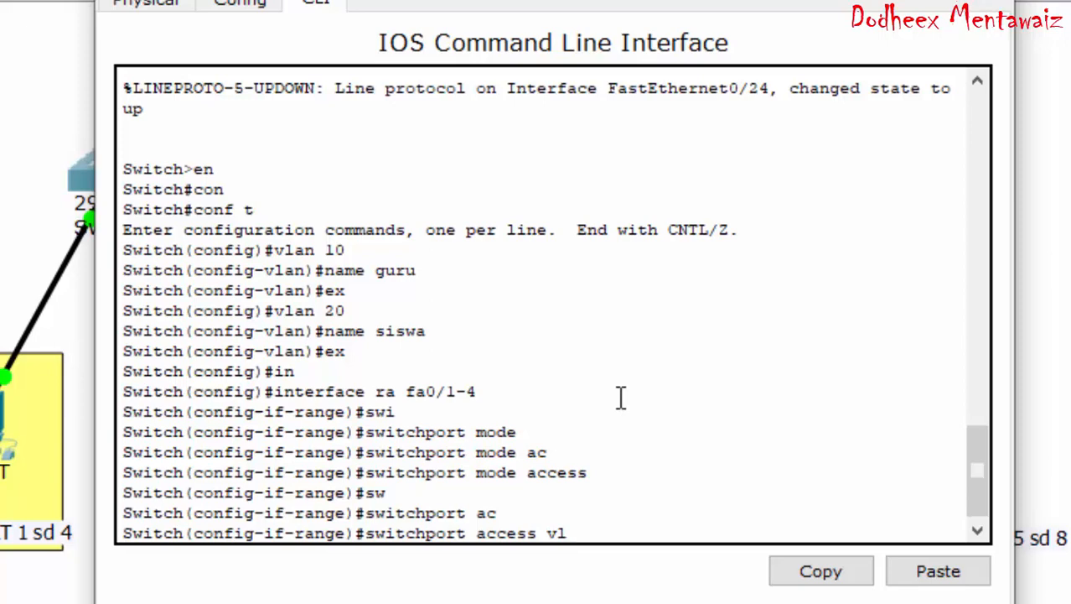
key(Tab)
text(10)
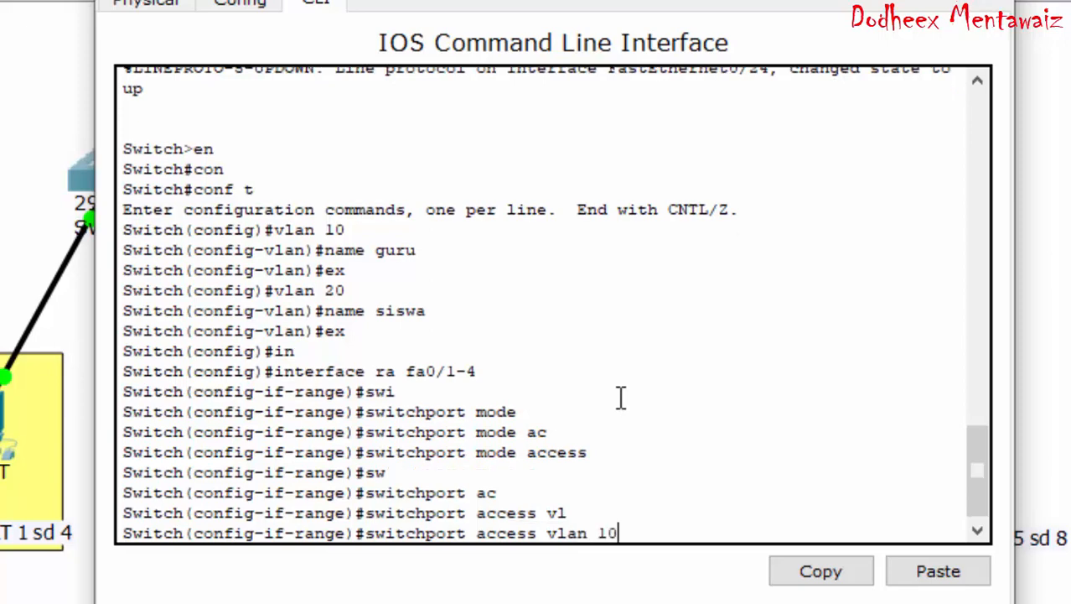
key(Return)
text(ex)
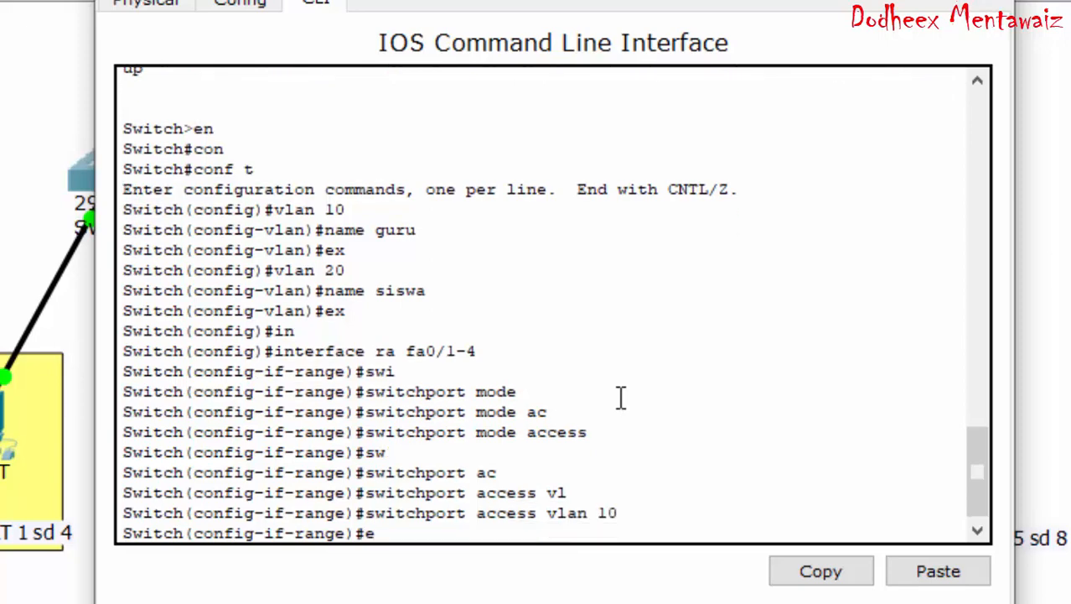
key(Return)
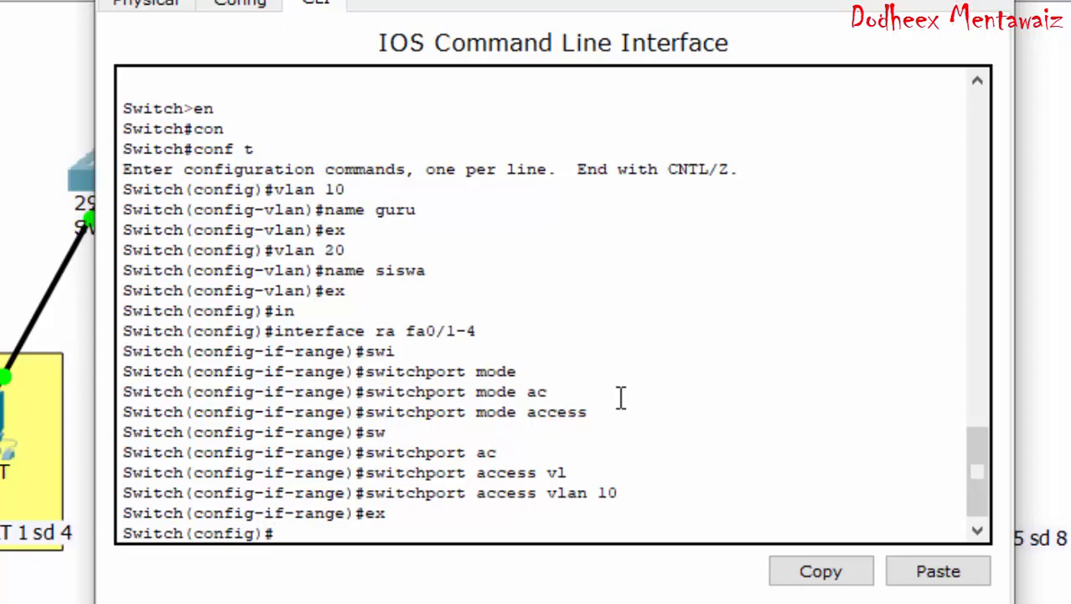
Step: Set the interface range fa0/5-8 of Switch2 to access mode with switchport mode access
text(in)
key(Tab)
text(ra)
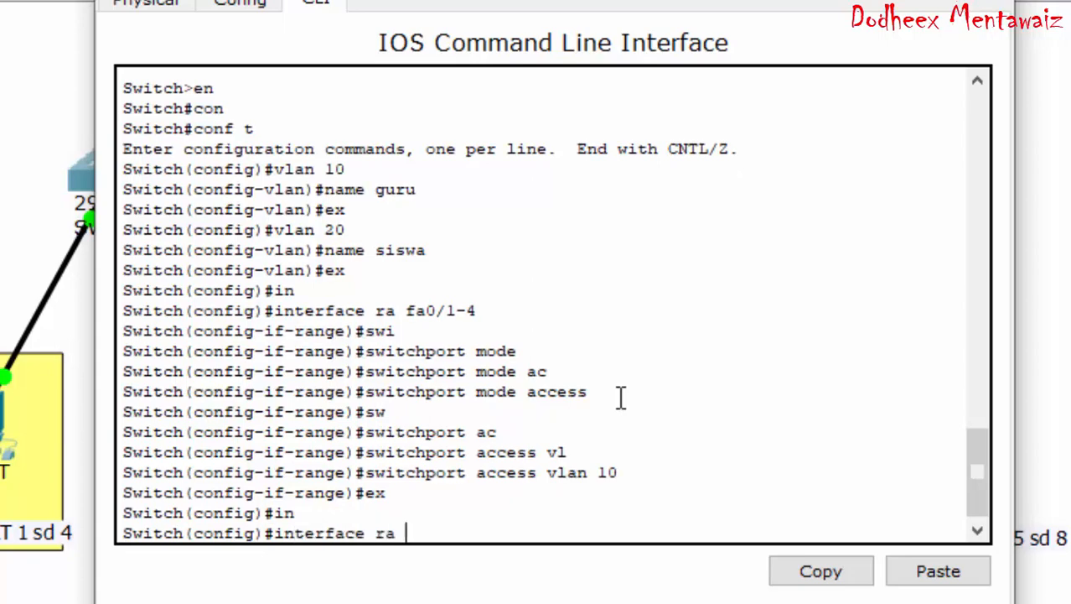
text( fa)
text(0)
text(/5-8)
text(itch(config-if-range)#i)
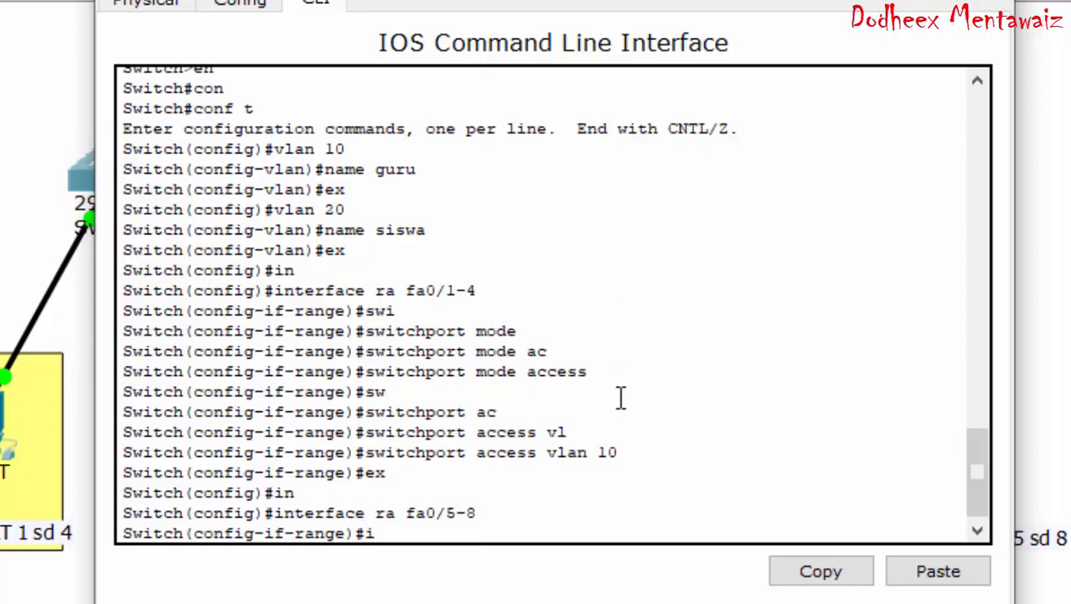
key(BackSpace)
text(swi)
key(Tab)
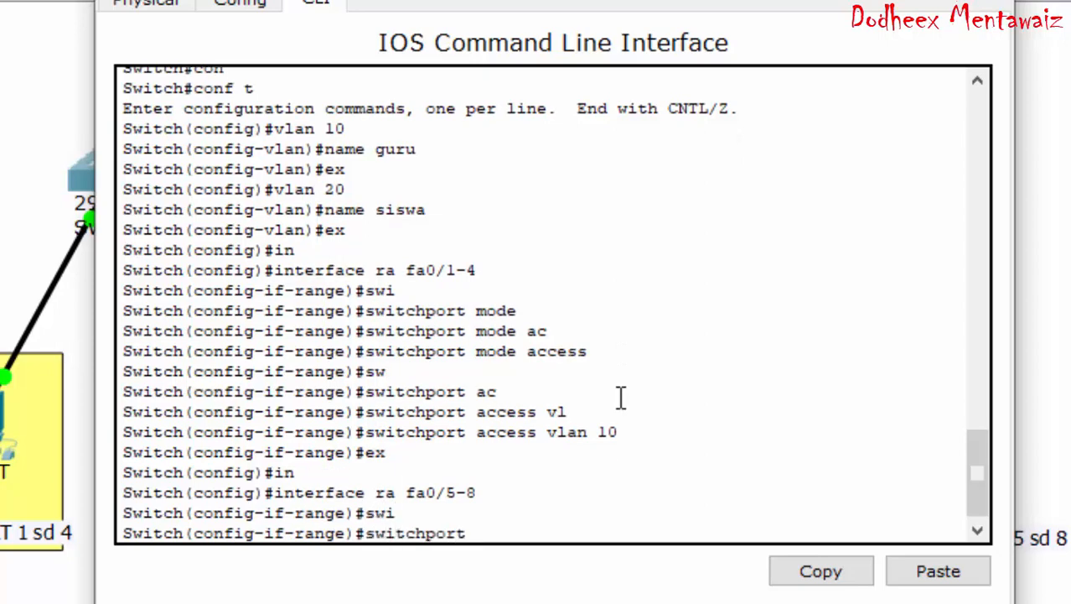
text(mode a)
key(Tab)
text(ac)
key(Tab)
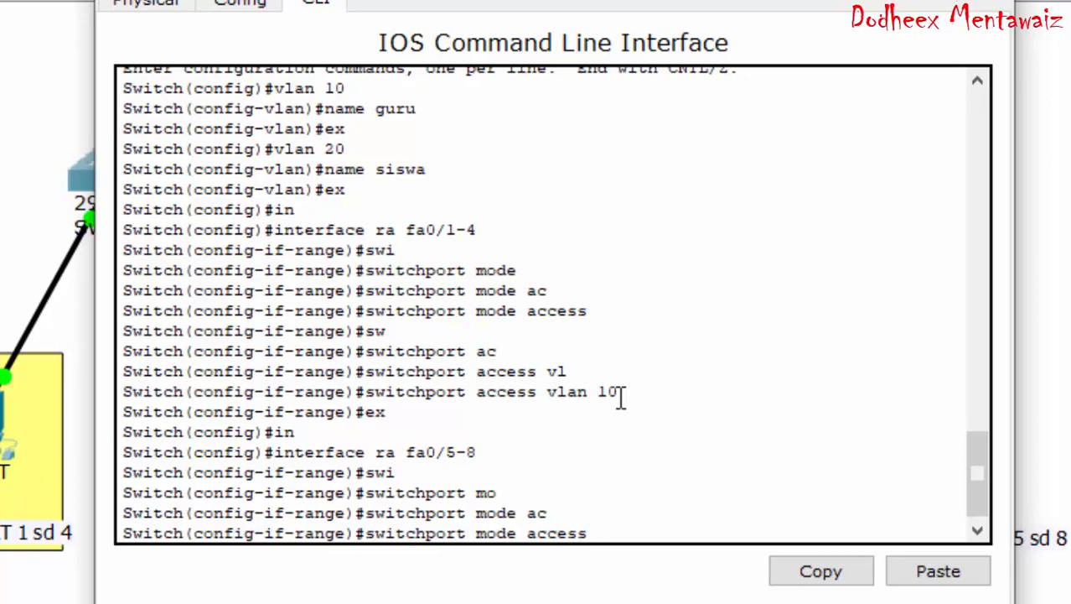
key(Return)
Step: Assign ports fa0/5-8 of Switch2 to VLAN 20 with switchport access vlan 20 and exit the interface range
text(swi)
key(Tab)
text(ac)
key(Tab)
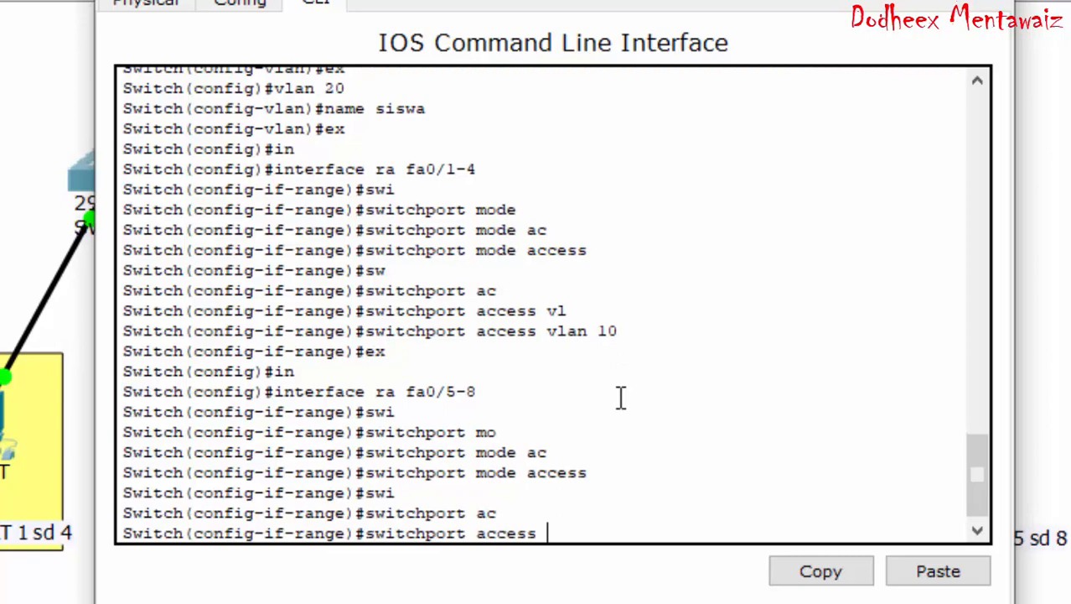
text(vl)
key(Tab)
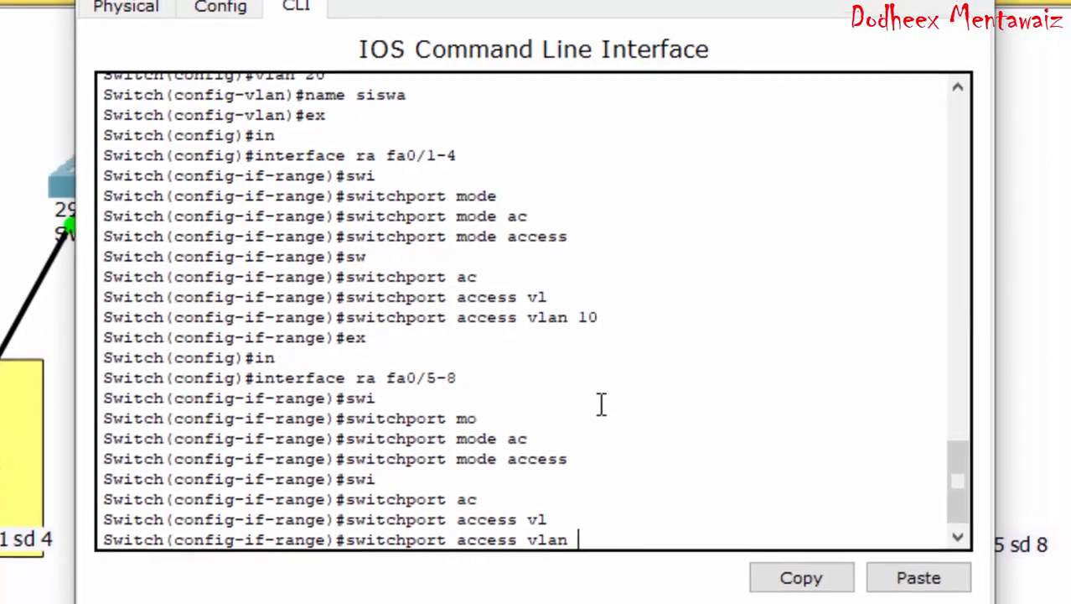
text(20)
key(Return)
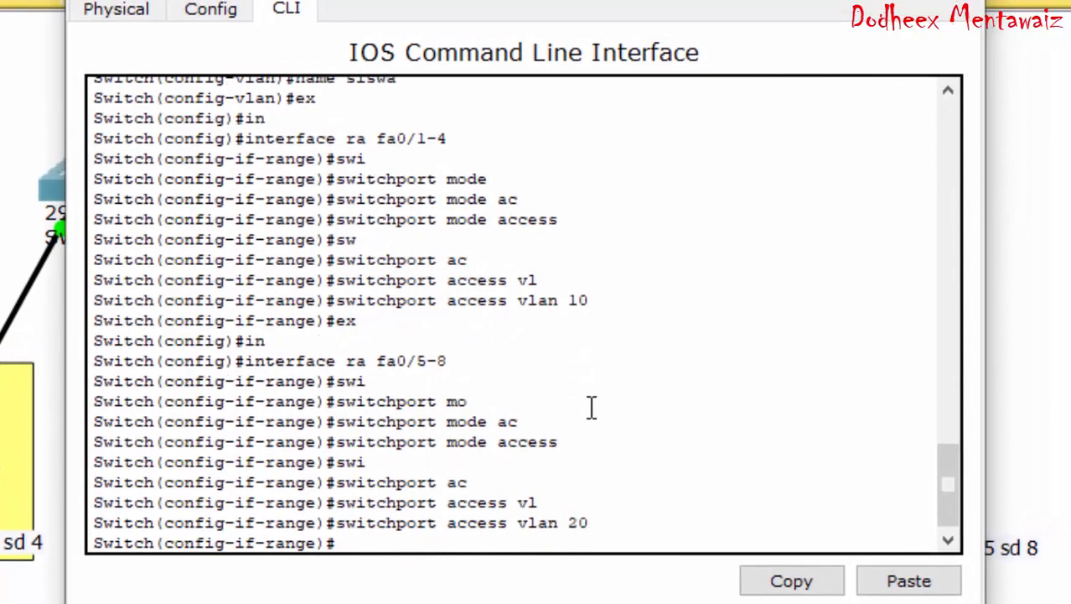
text(ex)
key(Return)
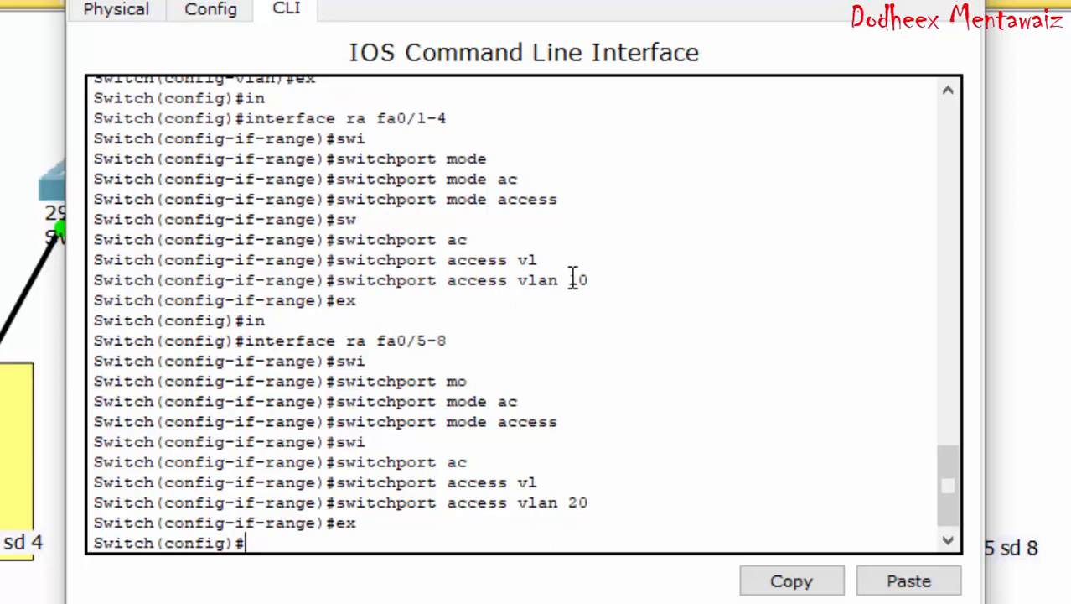
Step: Set interface fa0/24 of Switch2 to trunk mode with switchport mode trunk
drag(579, 2, 490, 327)
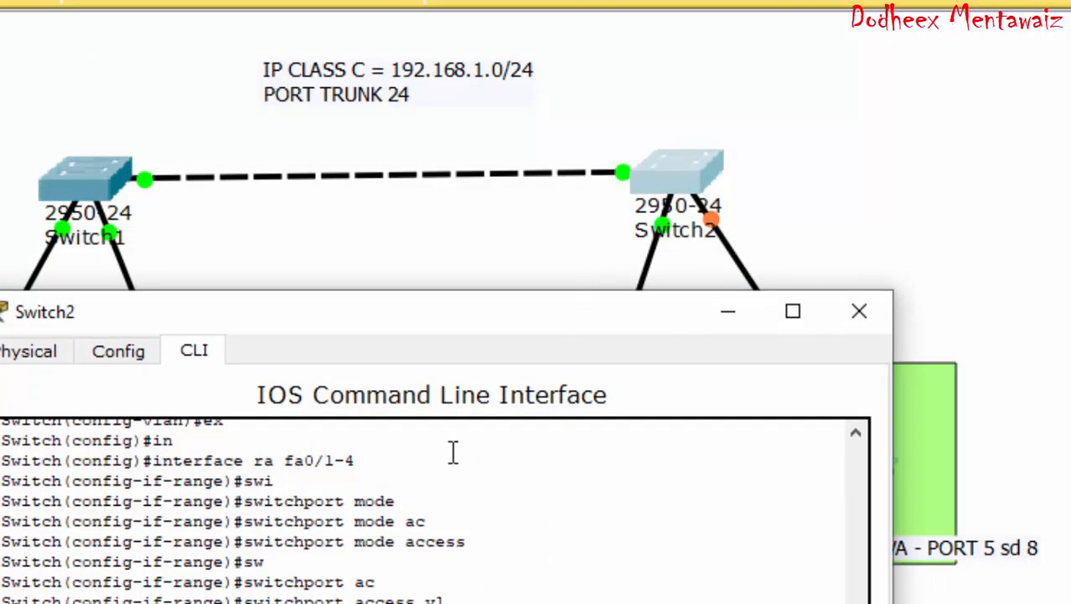
drag(482, 324, 500, 86)
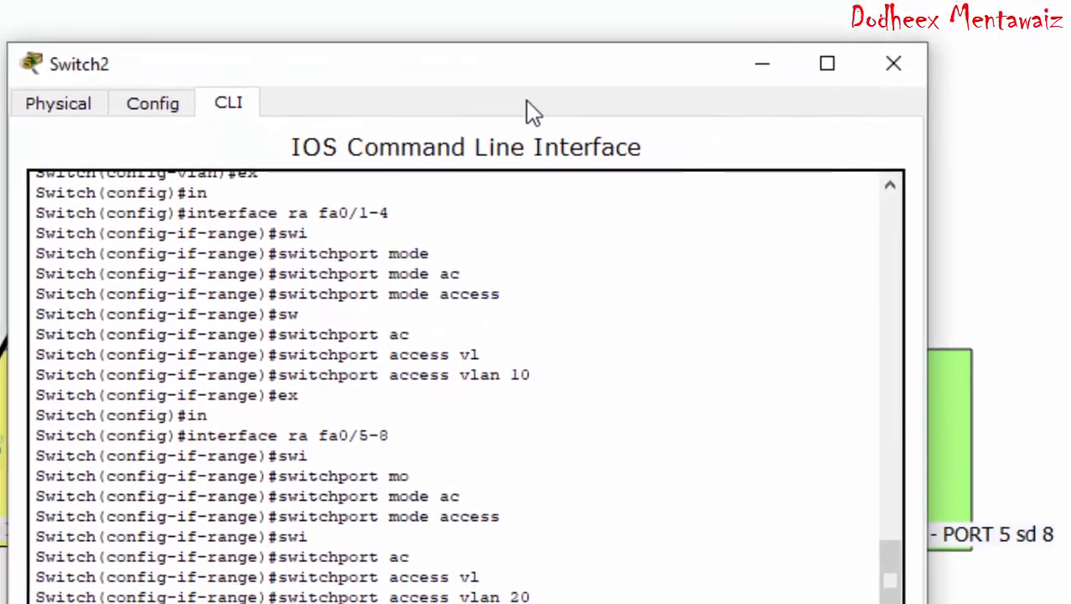
text(in)
key(Tab)
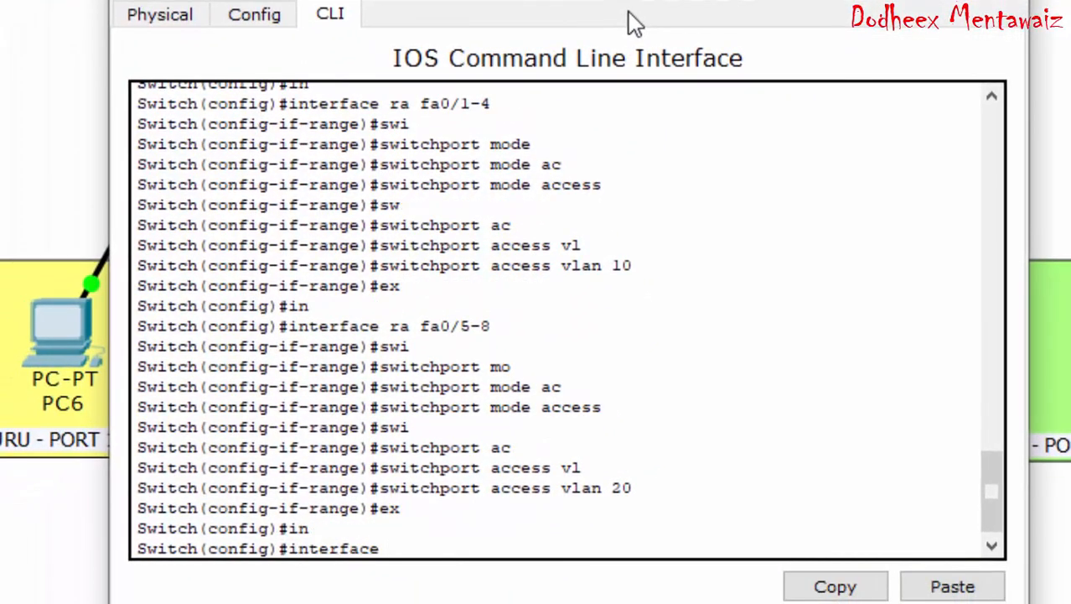
text(fa0/24)
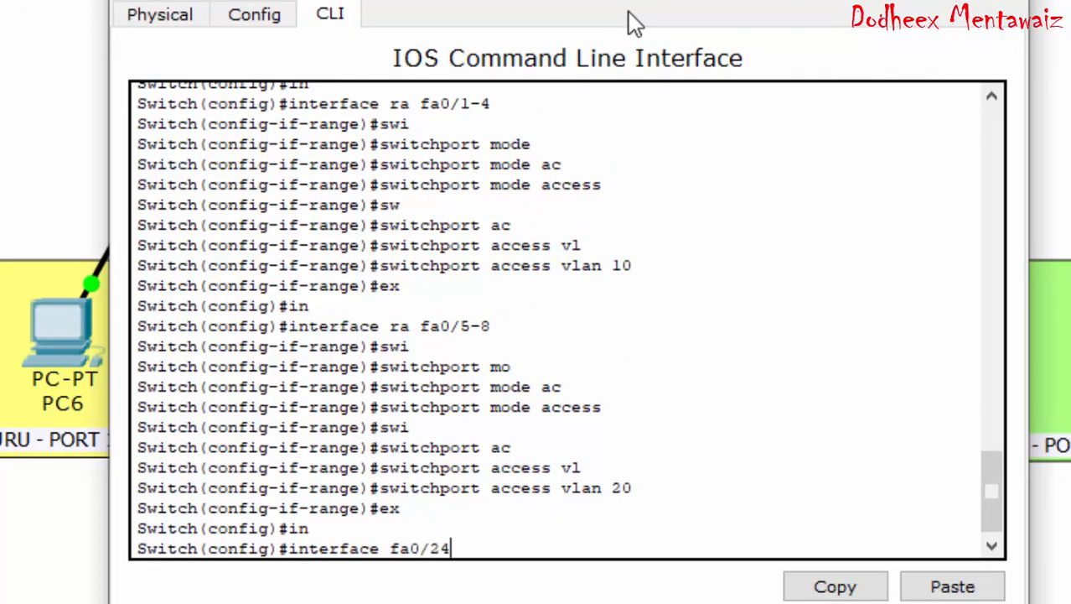
key(Return)
text(swi)
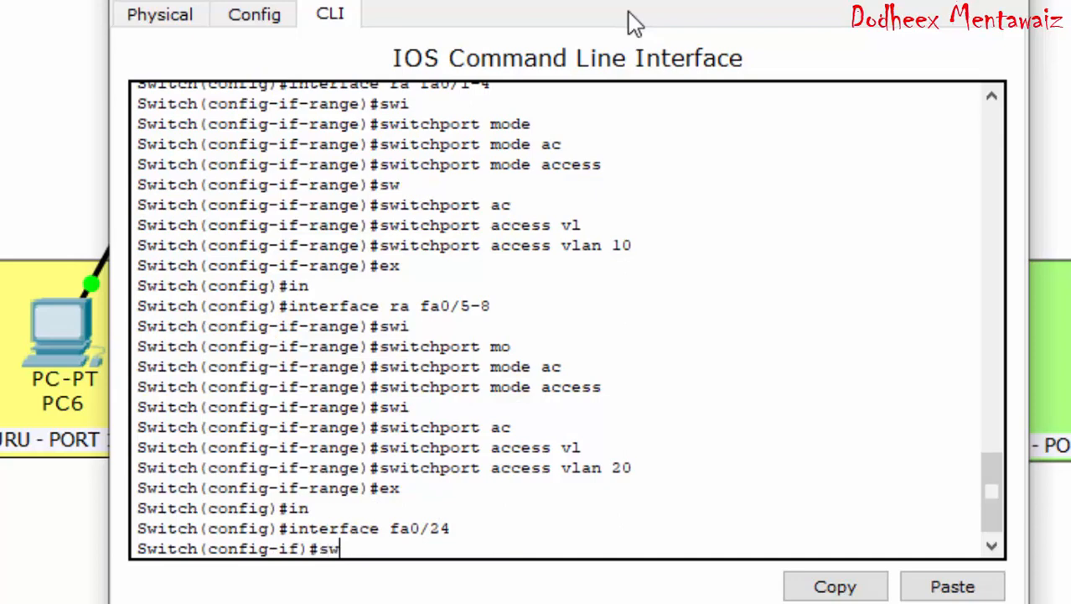
key(Tab)
text(mode t)
key(Tab)
text(tr)
key(Tab)
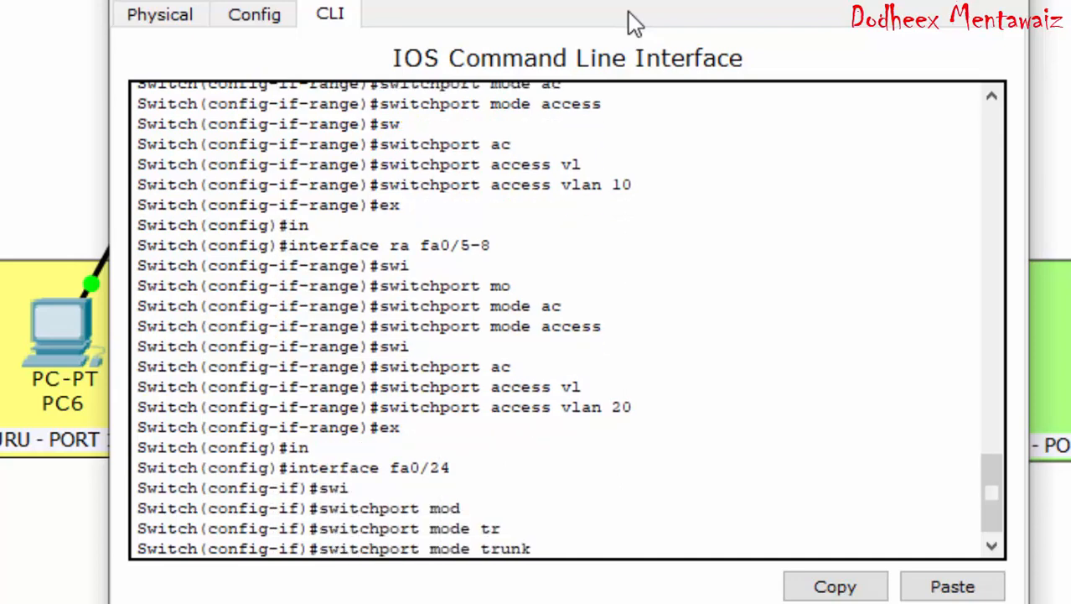
key(Return)
Step: Allow all VLANs on Switch2's fa0/24 trunk with switchport trunk allowed vlan all and exit the interface
text(swi)
key(Tab)
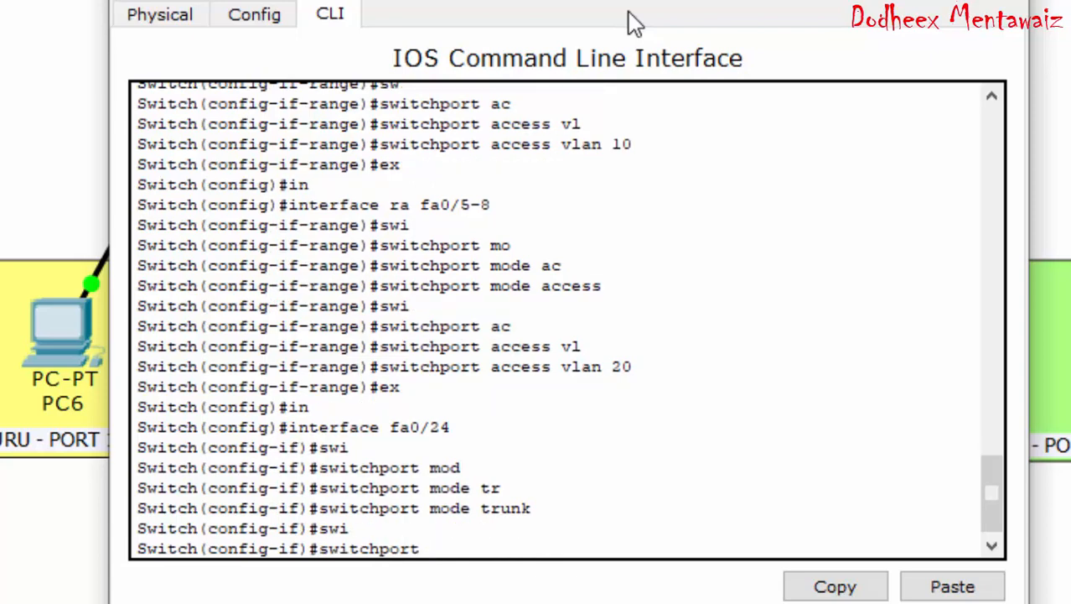
text(tr)
key(Tab)
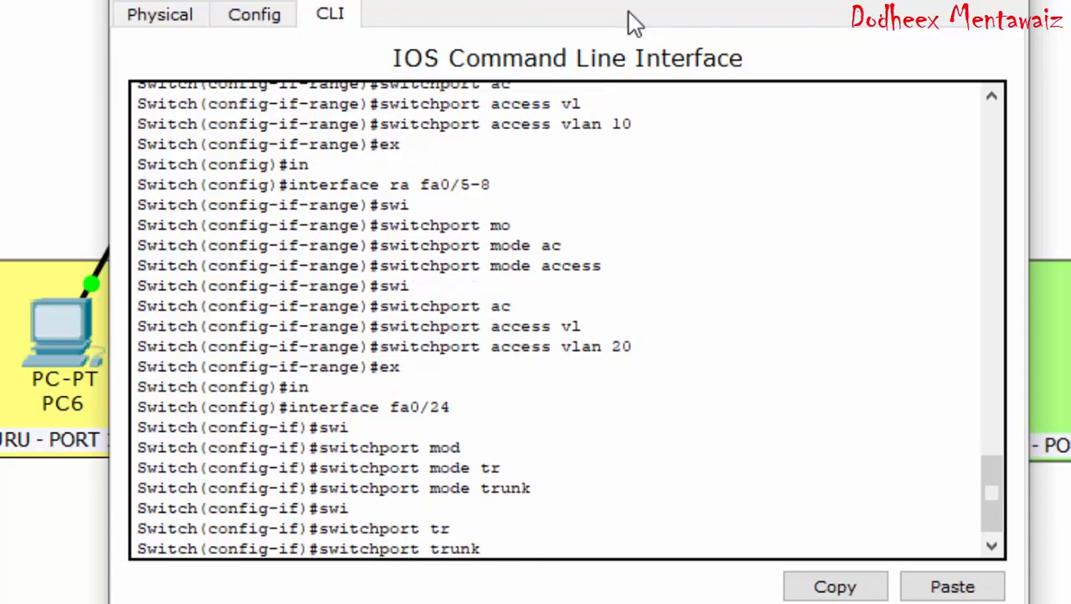
text(al)
key(Tab)
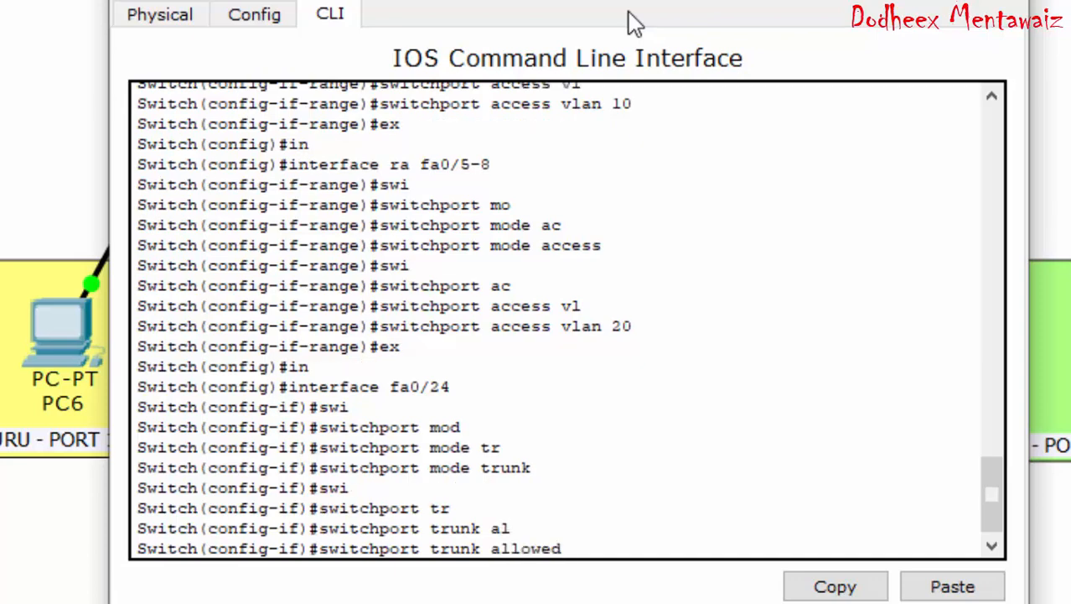
text(vl)
key(Tab)
text(all)
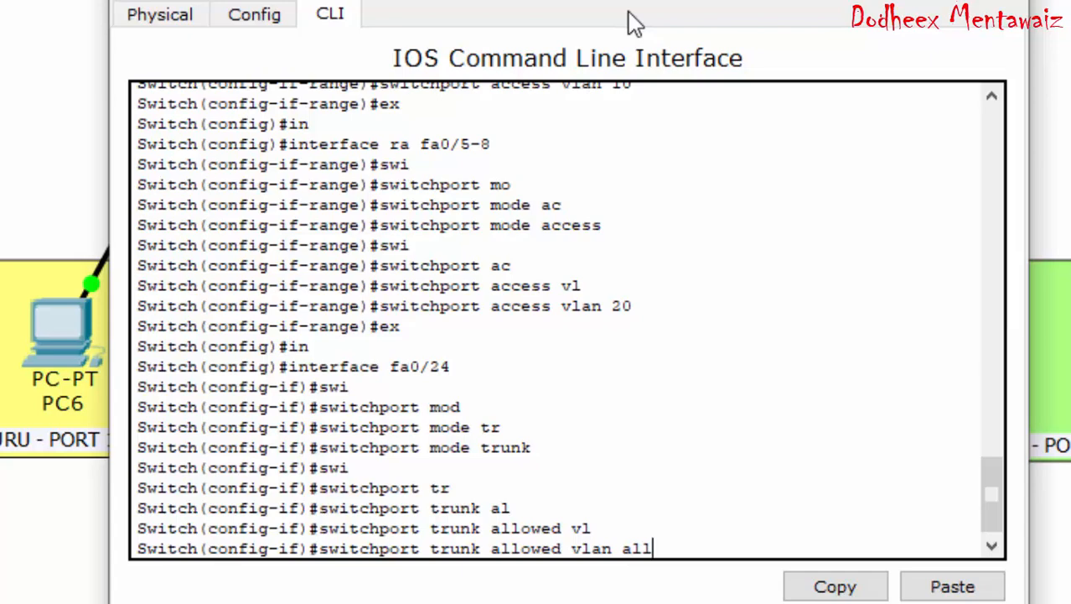
key(Return)
text(ex)
key(Return)
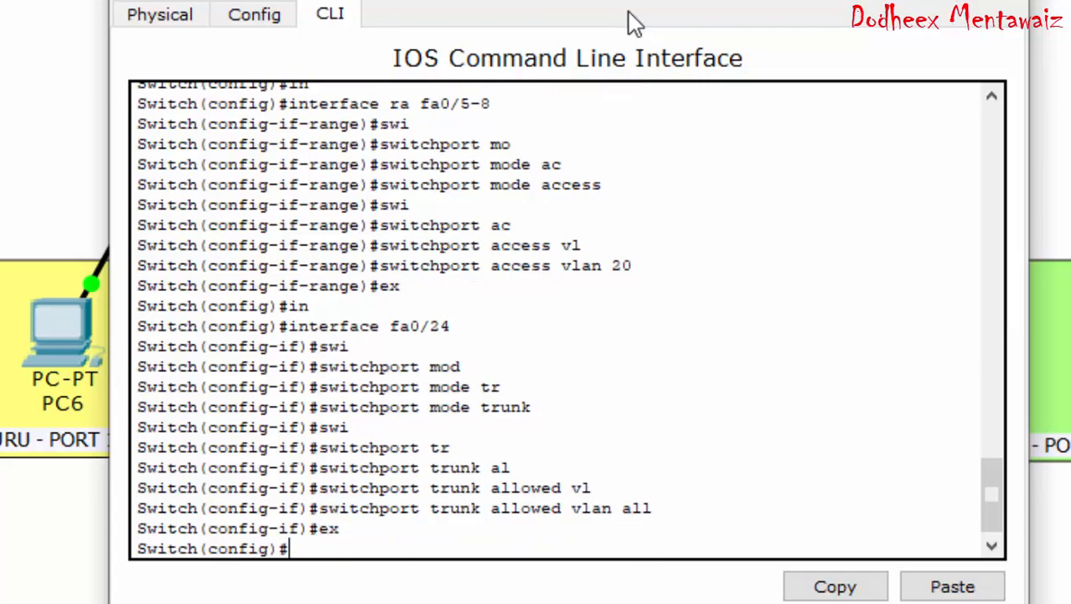
Step: Review the entered switchport trunk allowed vlan all command and close the Switch2 window
click(425, 510)
drag(456, 508, 660, 509)
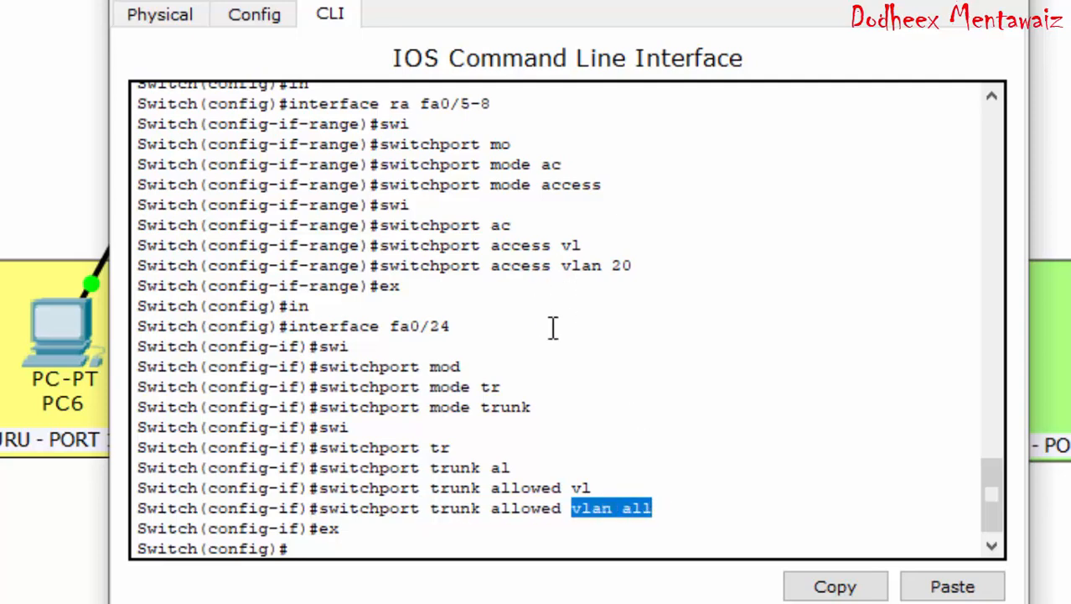
drag(480, 509, 431, 514)
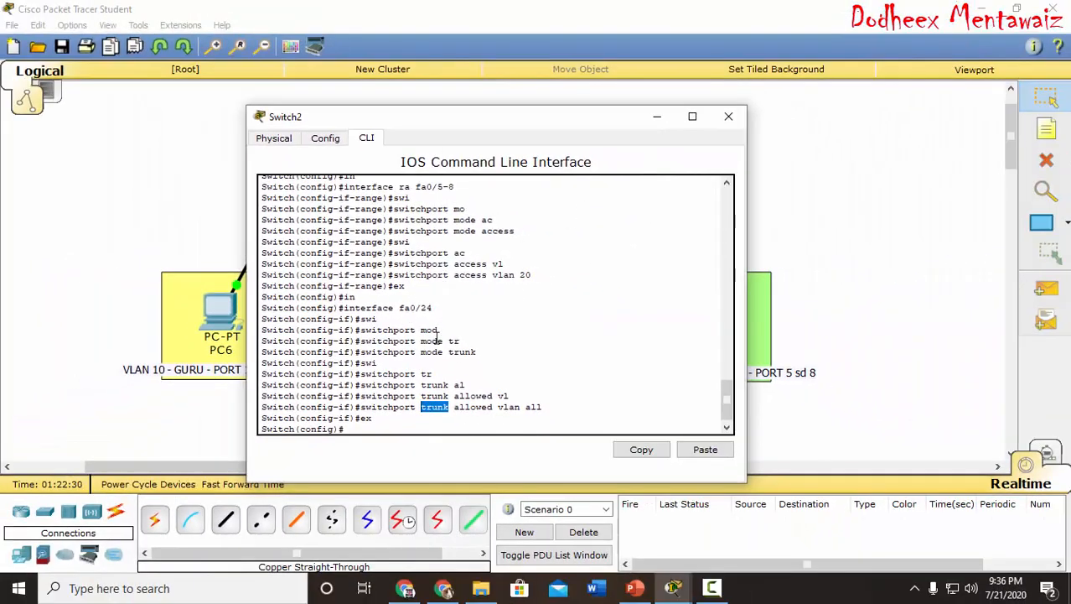
click(727, 117)
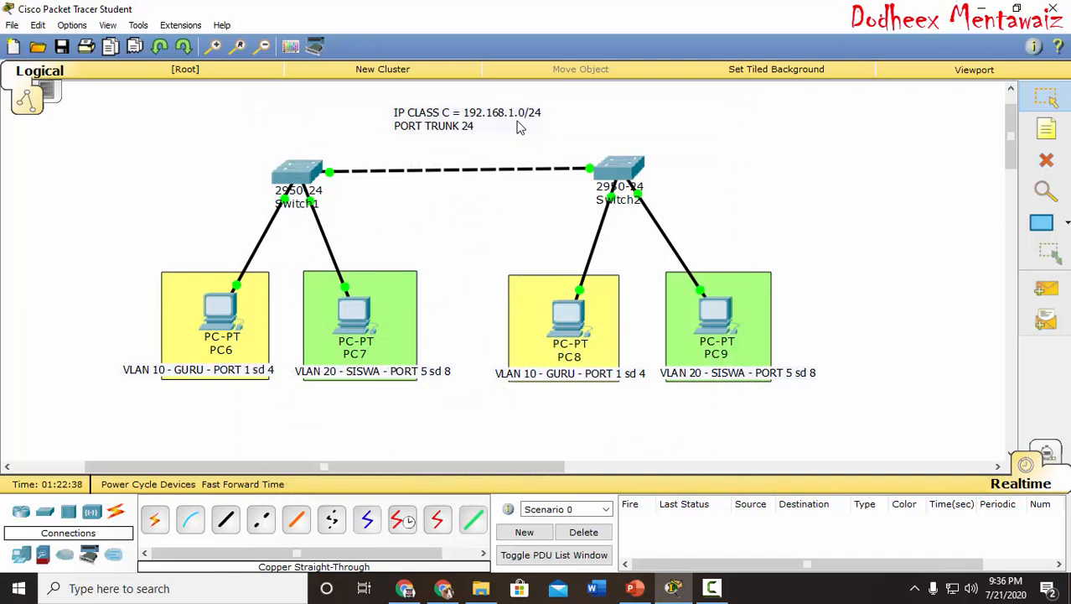
Step: Check the static IP configuration of PC6 and PC7, closing each device window after viewing it
click(219, 312)
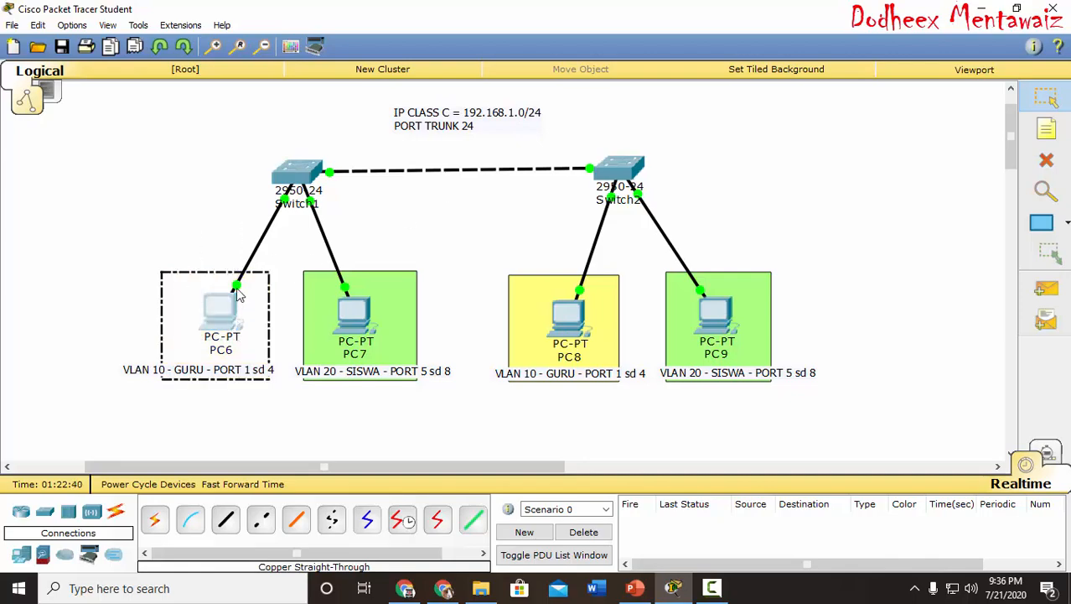
click(230, 310)
click(364, 171)
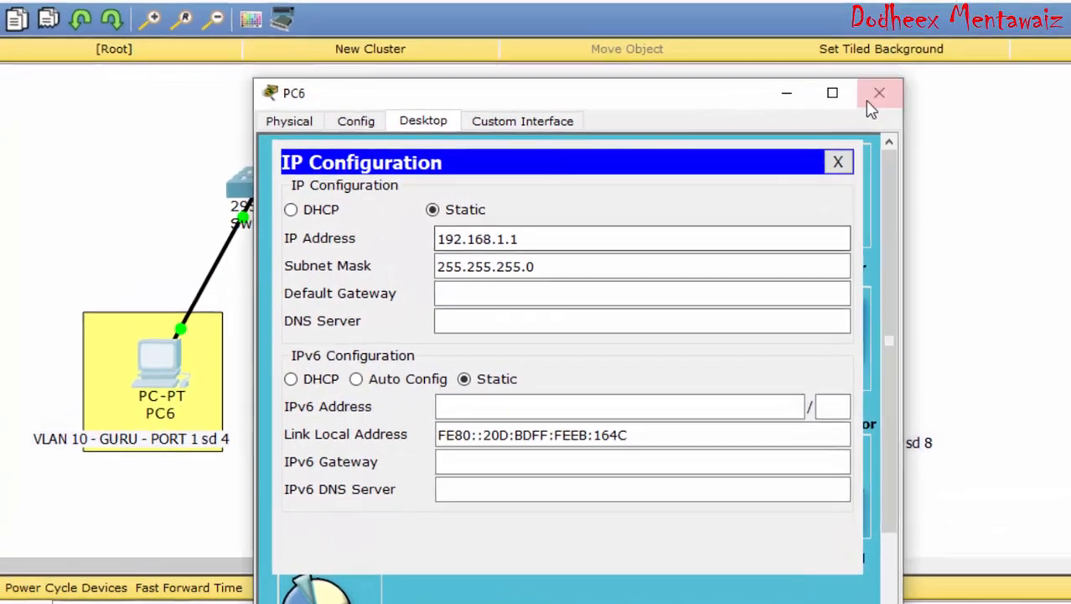
click(775, 102)
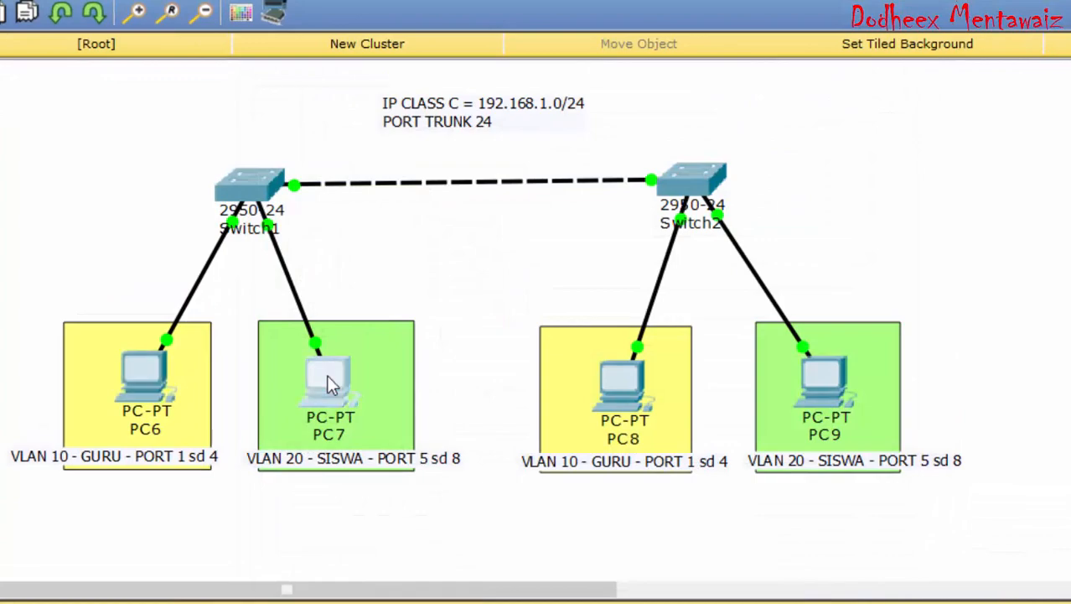
click(327, 375)
click(362, 213)
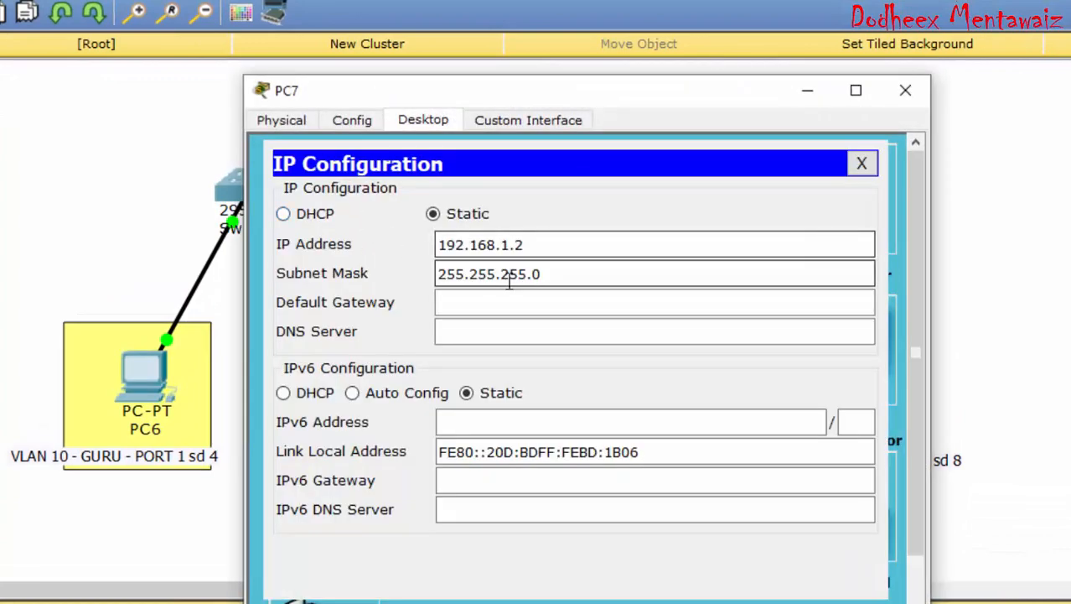
click(905, 90)
Step: Check the static IP configuration of PC8 and PC9, closing each device window after viewing it
click(629, 377)
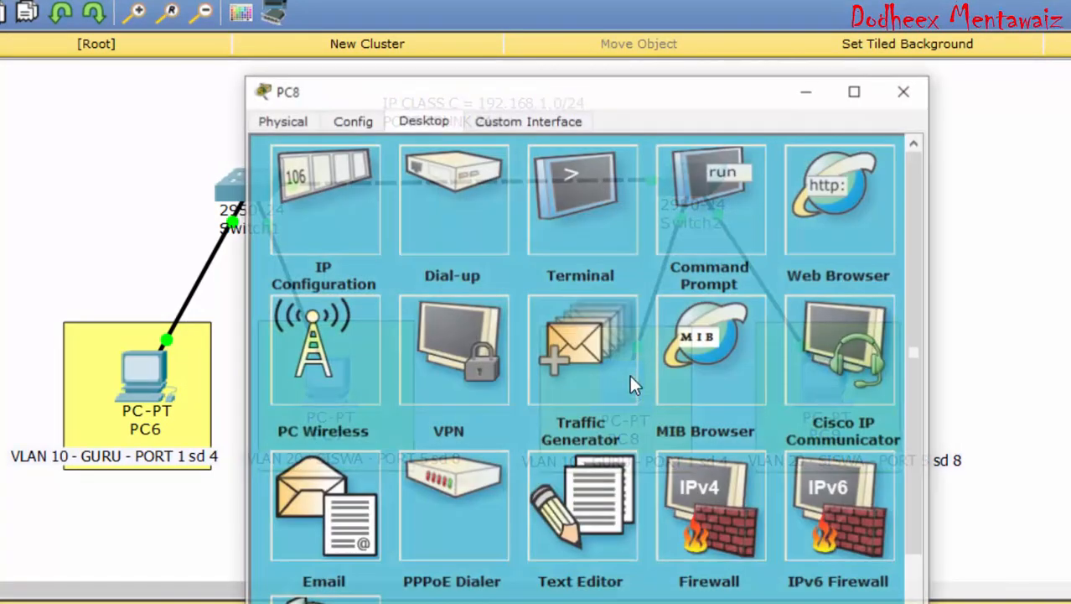
click(311, 178)
click(905, 90)
click(825, 369)
click(360, 210)
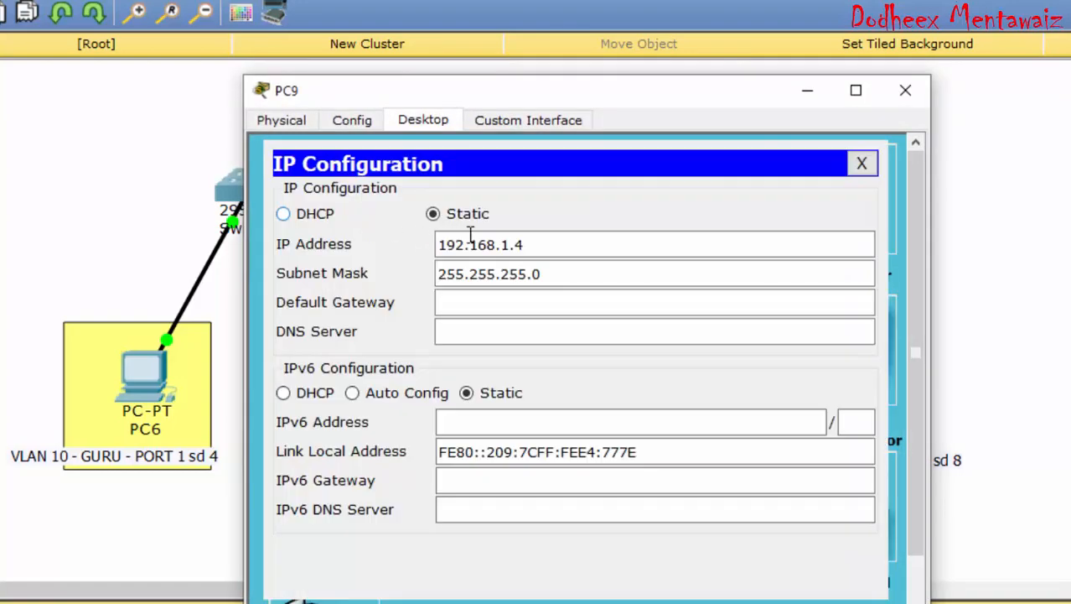
click(905, 90)
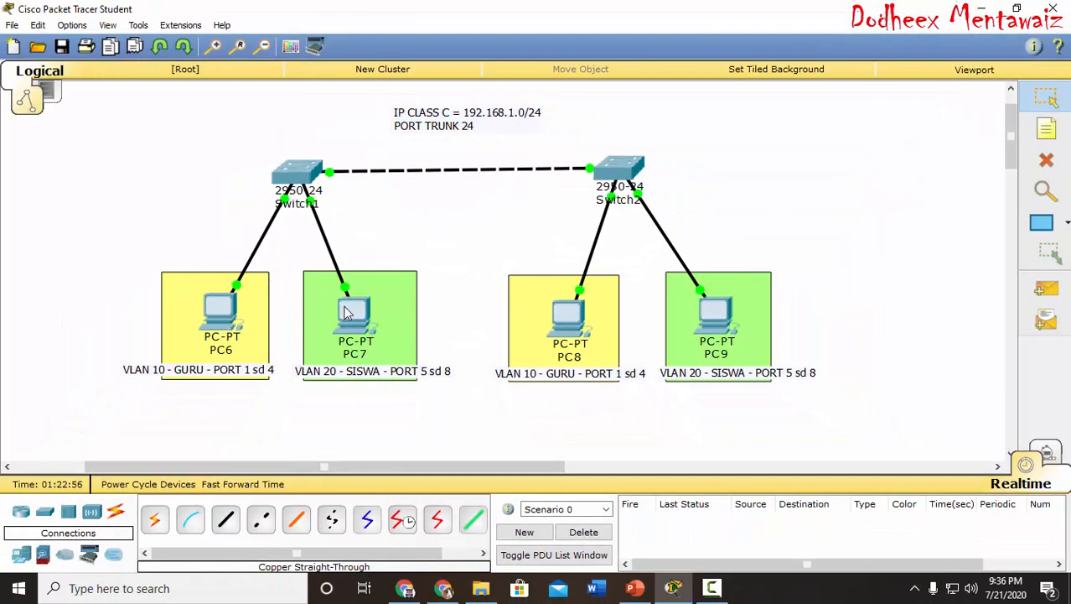
Step: Ping 192.168.1.2 from PC6's Command Prompt to test the connection to PC7, and stop the ping early
click(229, 325)
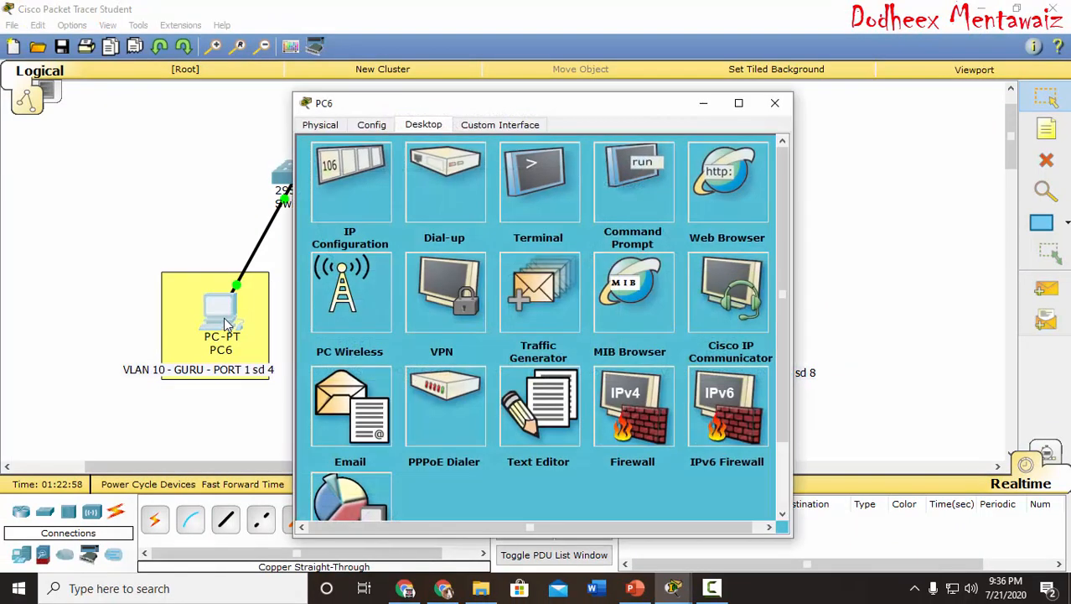
click(633, 193)
drag(570, 104, 726, 105)
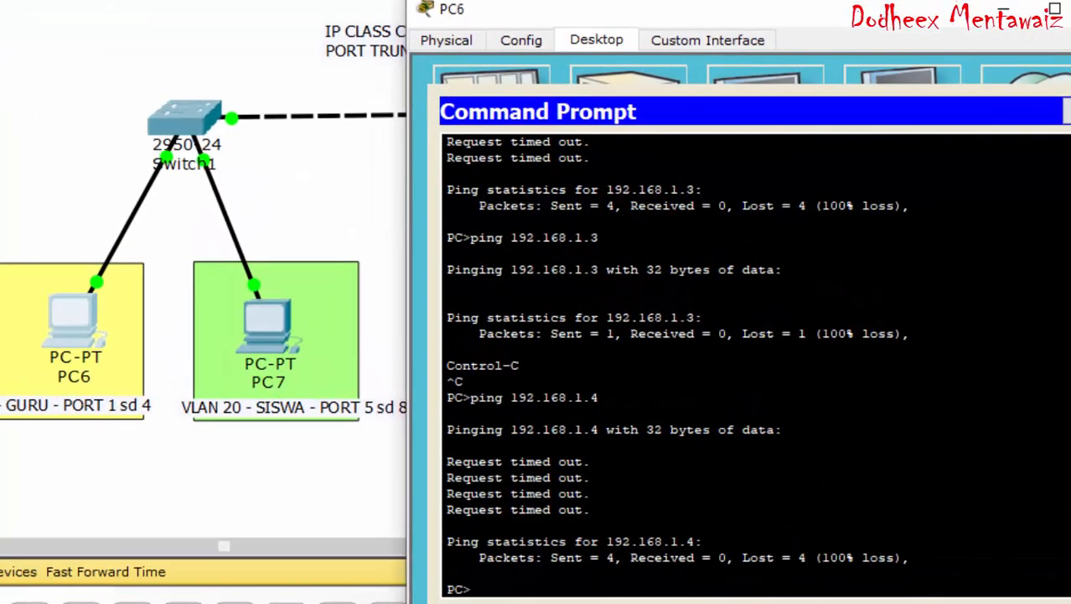
text(ing 192.168.1.2)
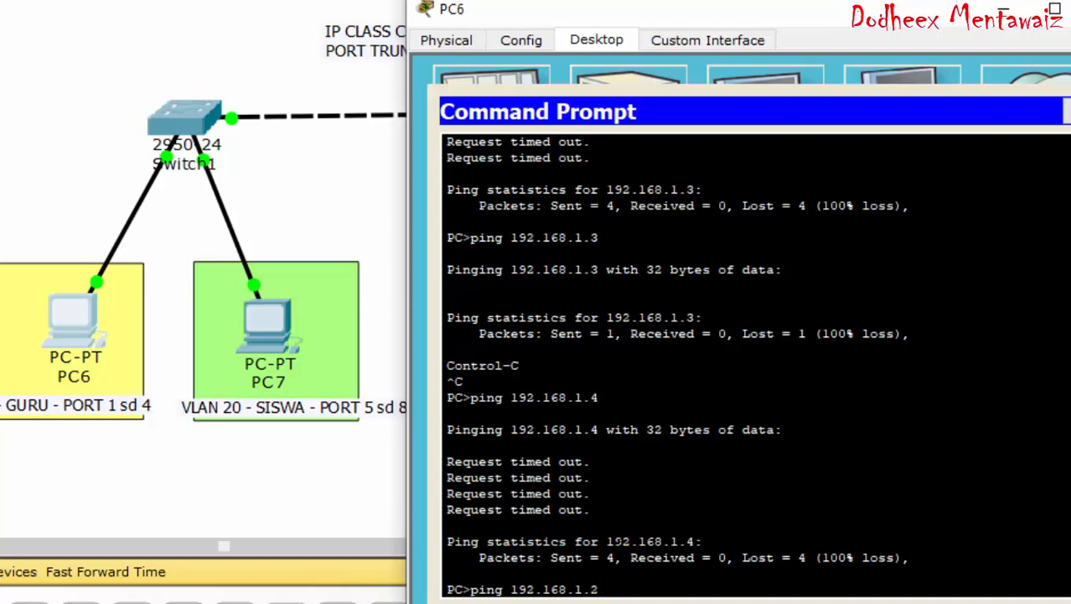
key(Return)
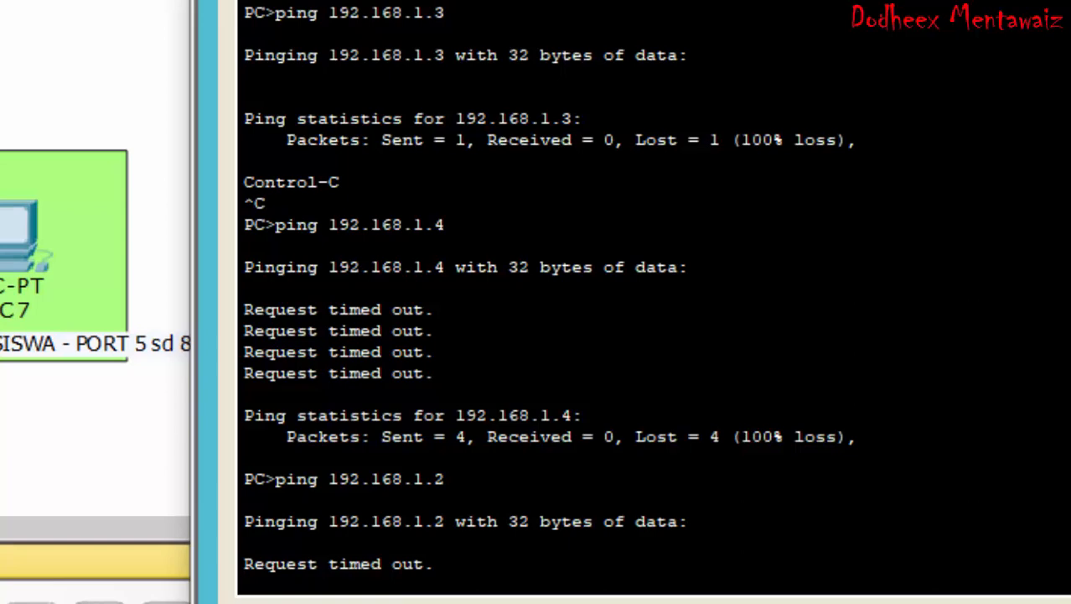
key(ctrl+c)
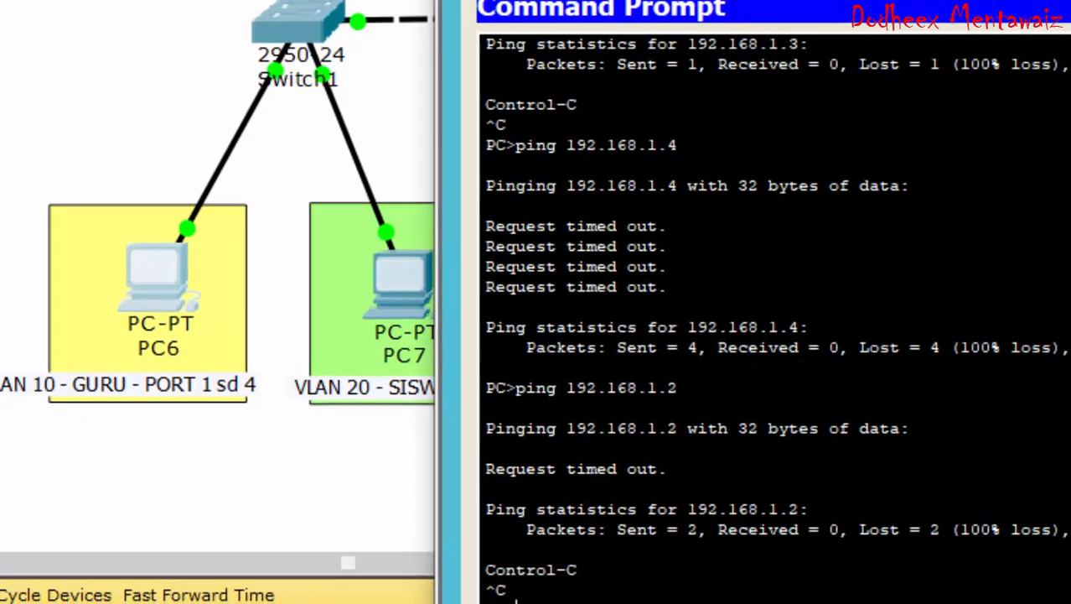
Step: Ping 192.168.1.3 from PC6's Command Prompt to test the trunk connection to PC8 in VLAN 10
text(ping 1)
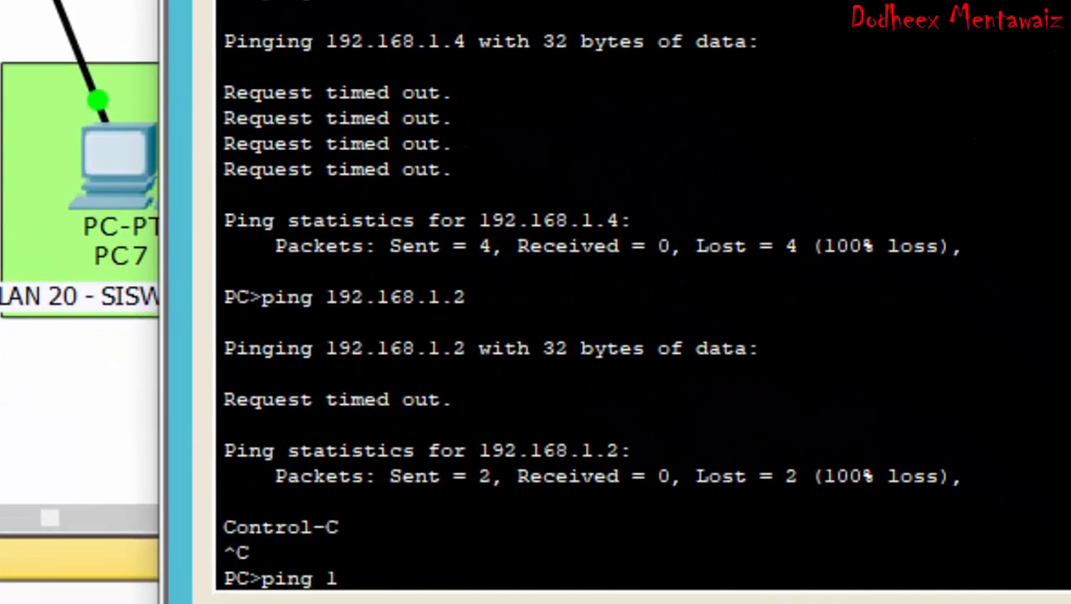
text(92.168.1.)
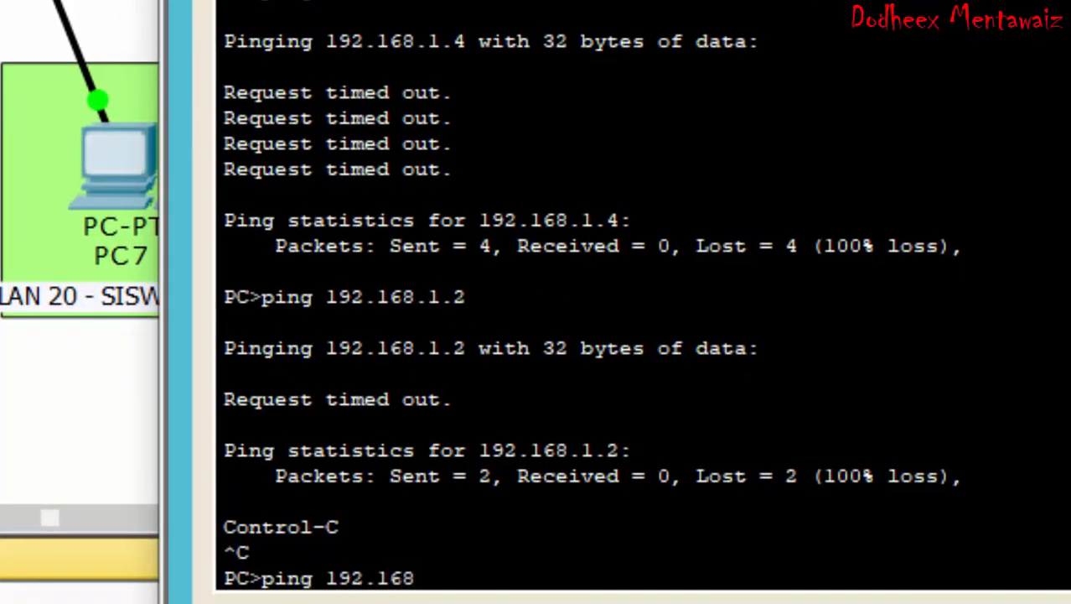
text(3)
key(Return)
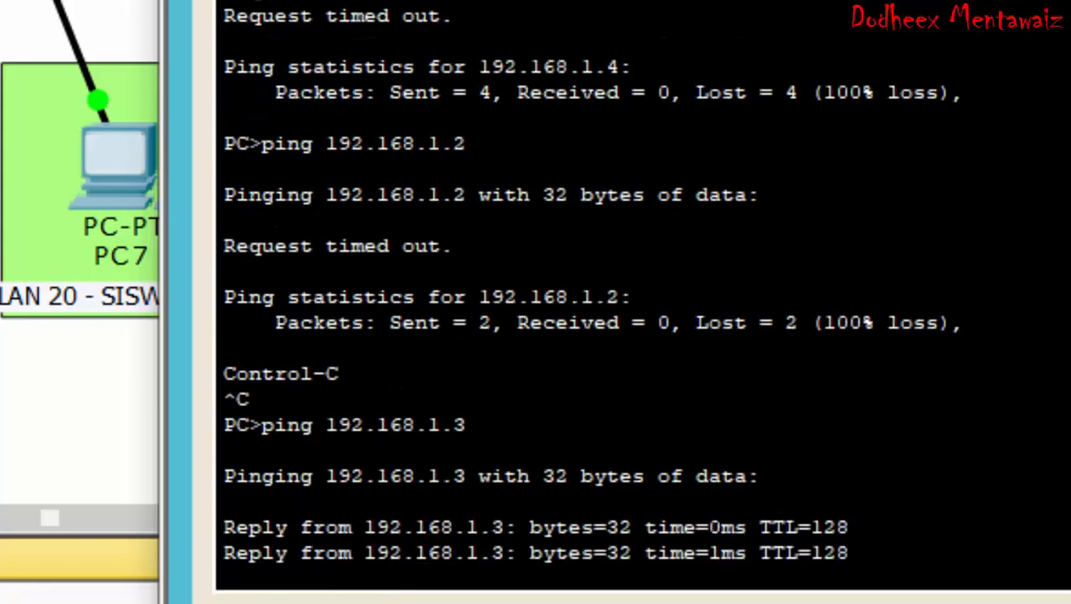
drag(736, 528, 852, 501)
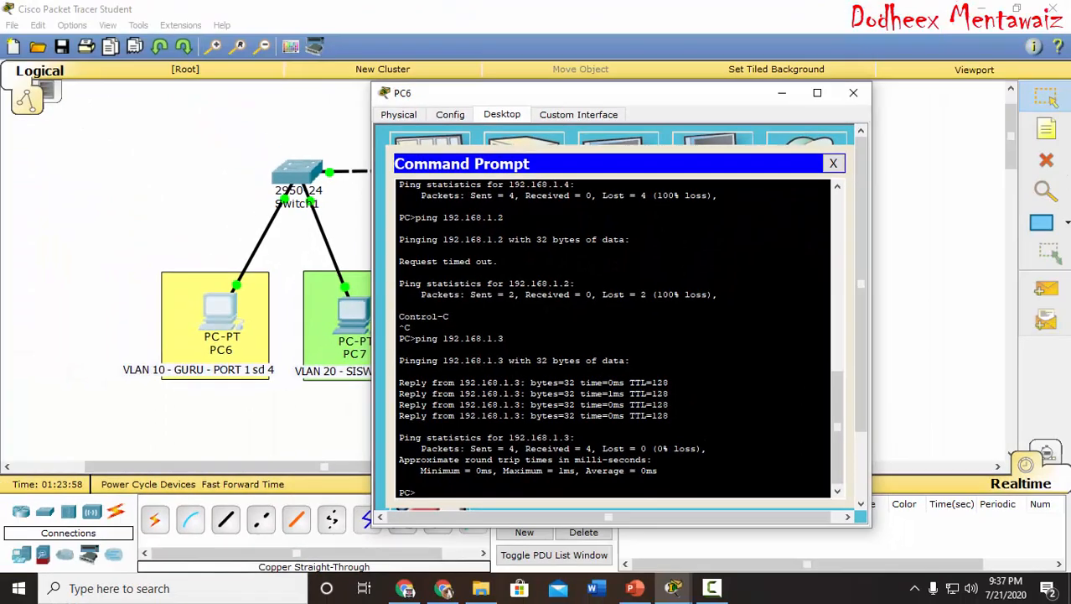
key(Return)
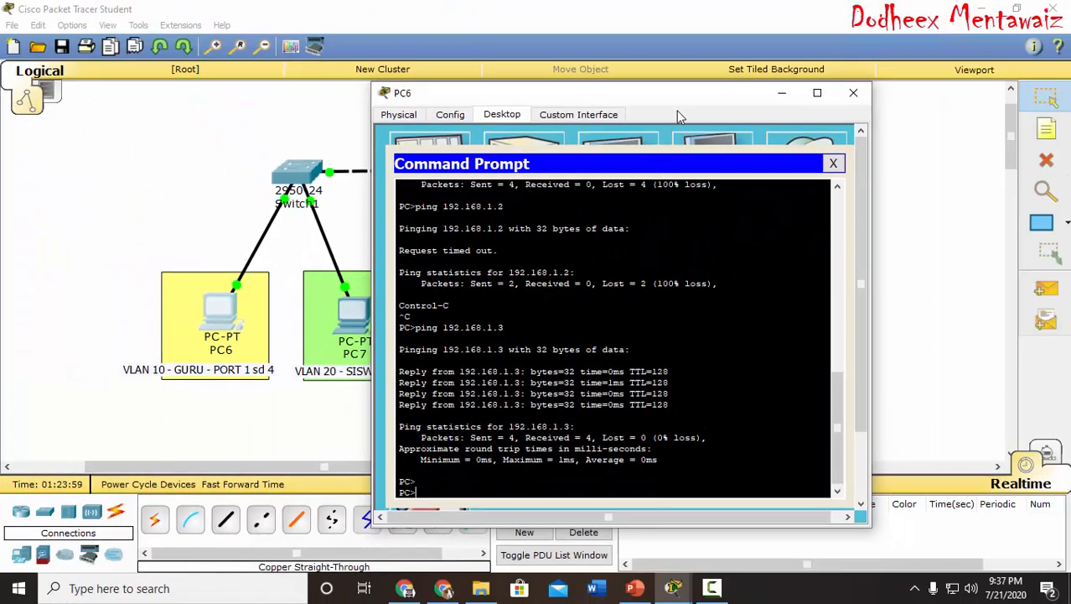
Step: Ping 192.168.1.4 from PC6's Command Prompt to test the connection to PC9 in VLAN 20
drag(662, 88, 443, 91)
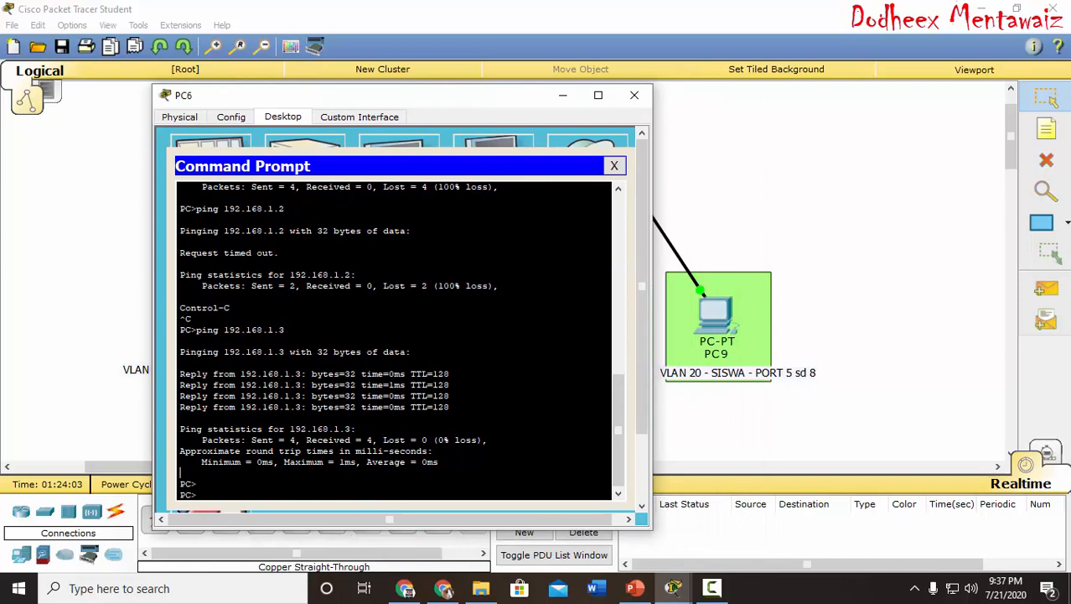
key(Up)
key(BackSpace)
text(4)
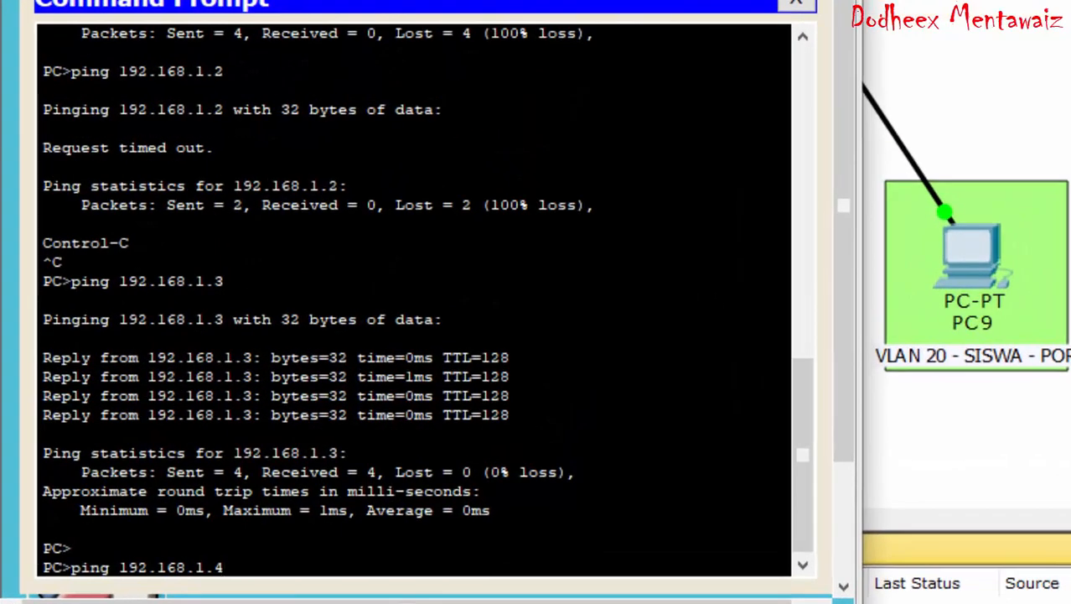
key(Return)
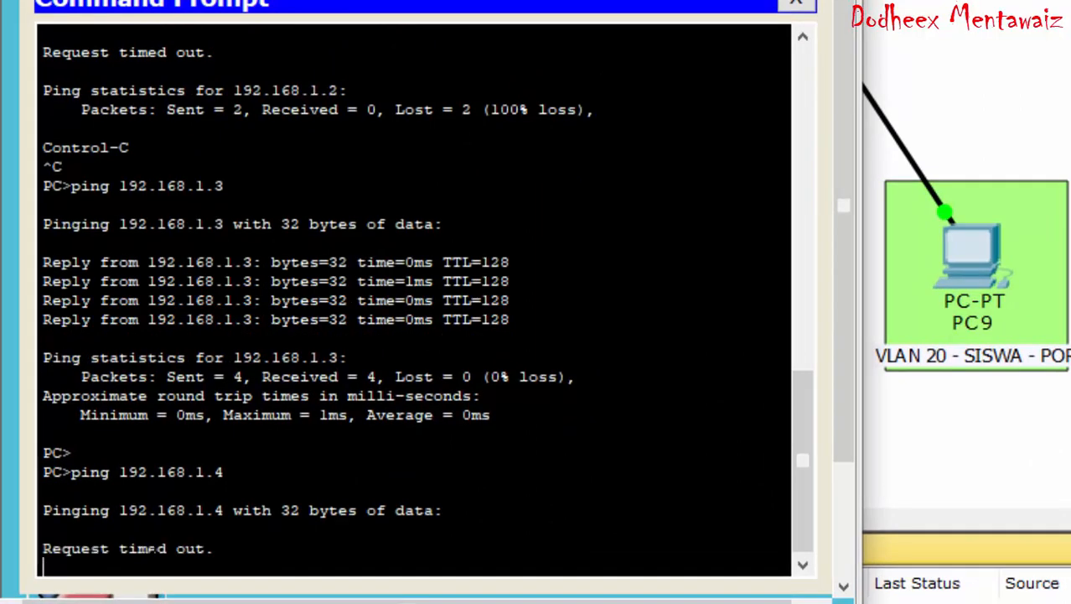
drag(72, 548, 229, 576)
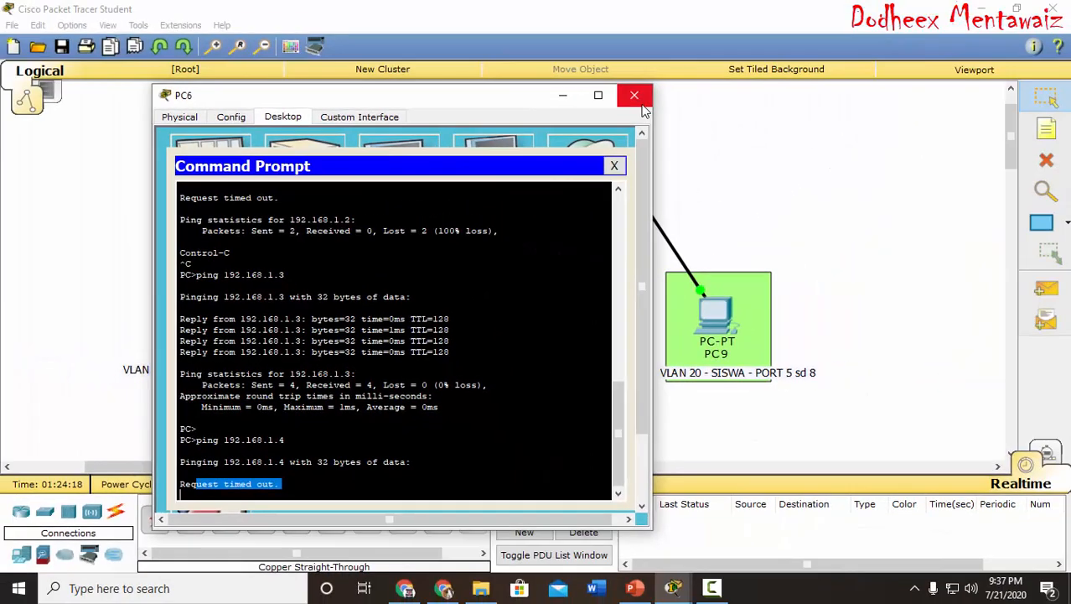
Step: Close PC6's window, test PC6 to PC7 with a simple PDU, and delete the test from the scenario
click(640, 98)
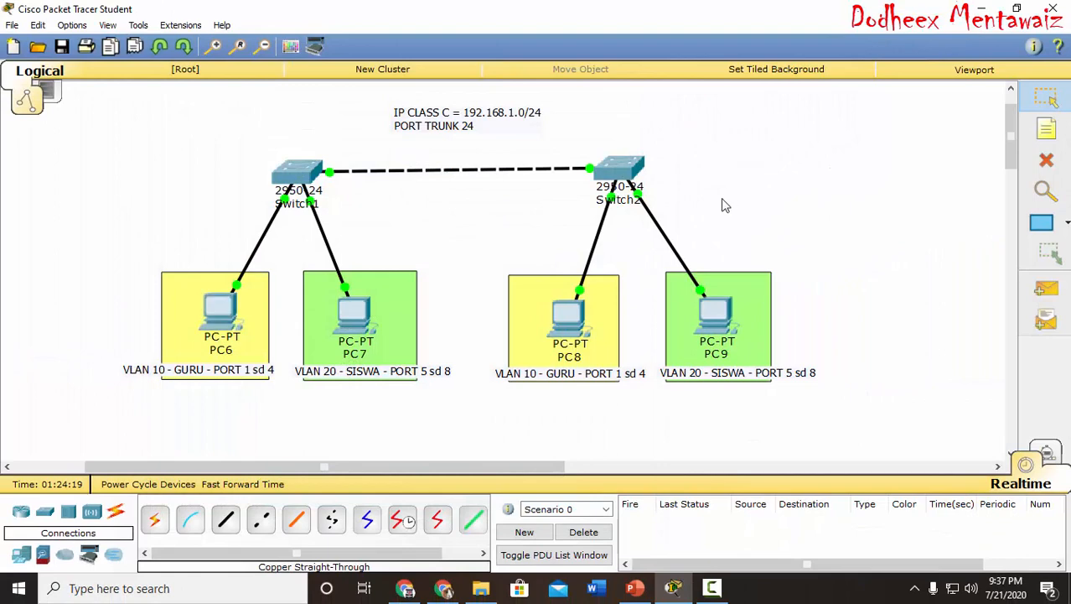
click(1046, 288)
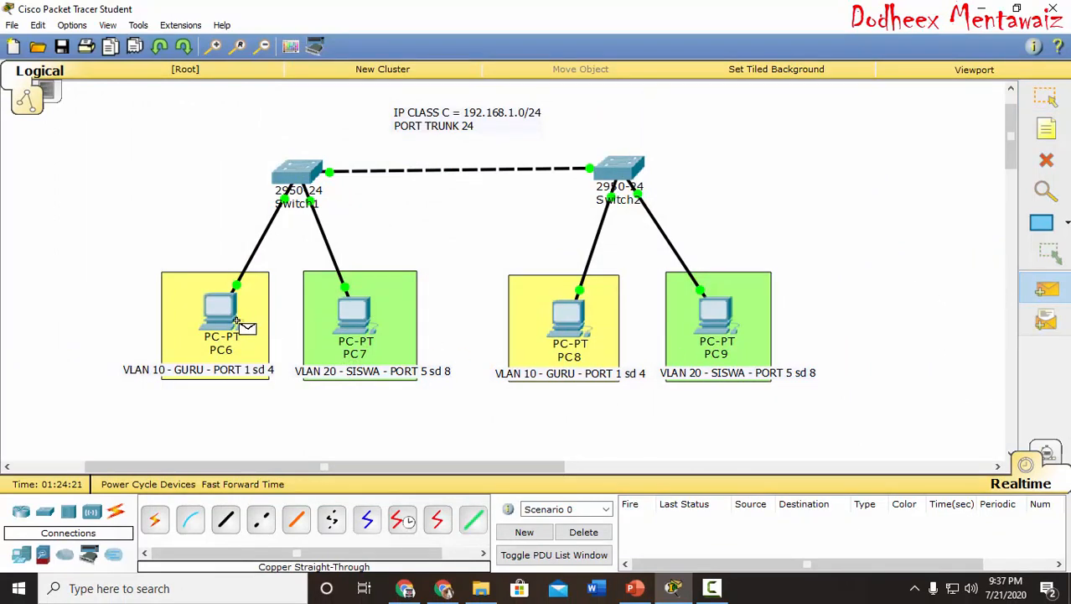
click(220, 319)
click(349, 325)
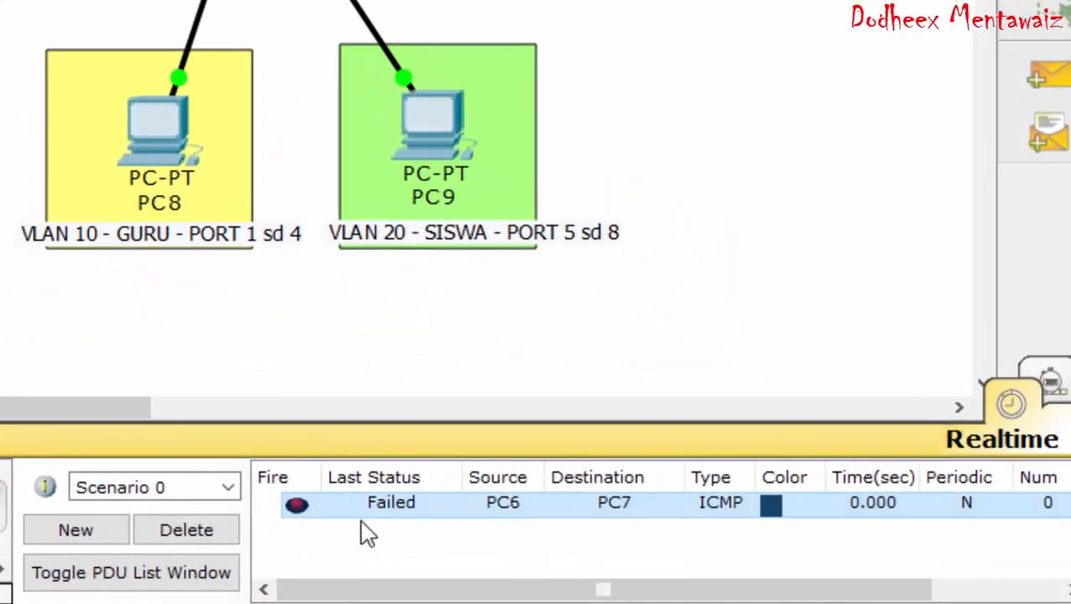
click(222, 533)
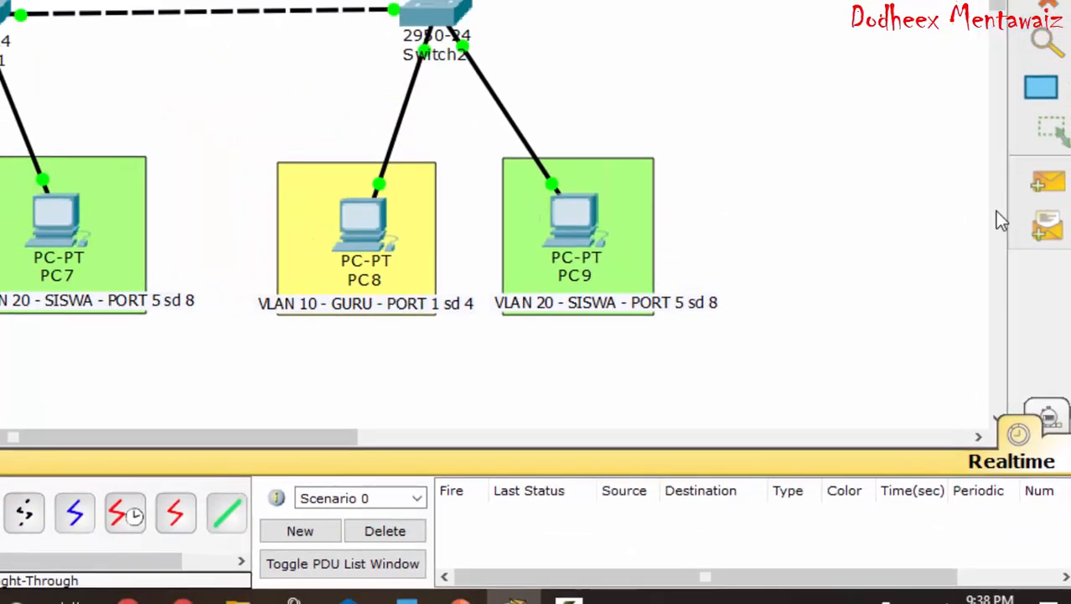
Step: Send simple PDUs from PC6 to PC8 and from PC6 to PC9, and clear them from the scenario
click(1046, 182)
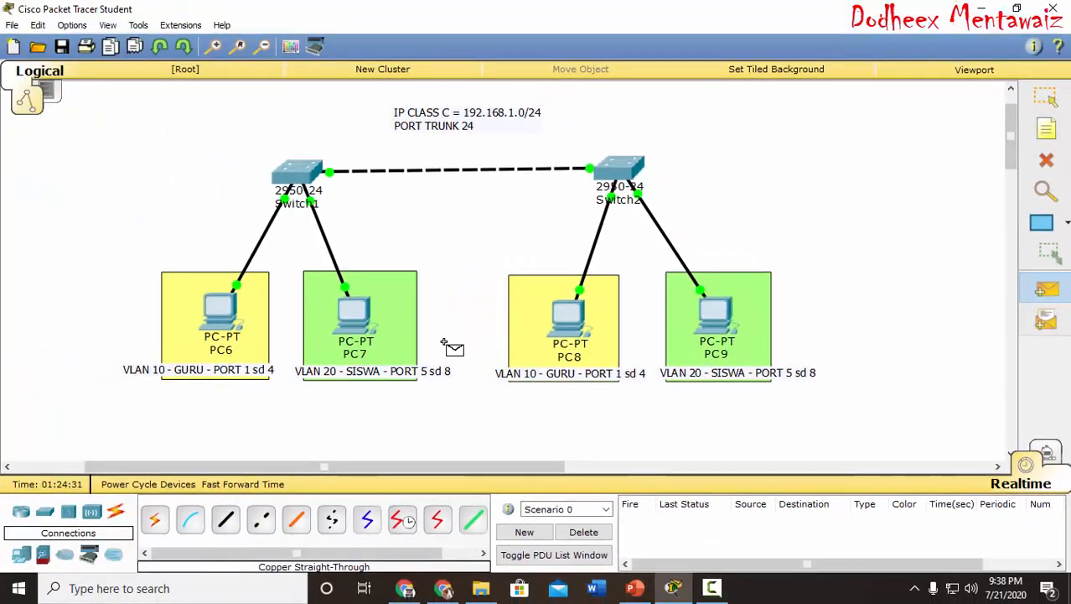
click(227, 321)
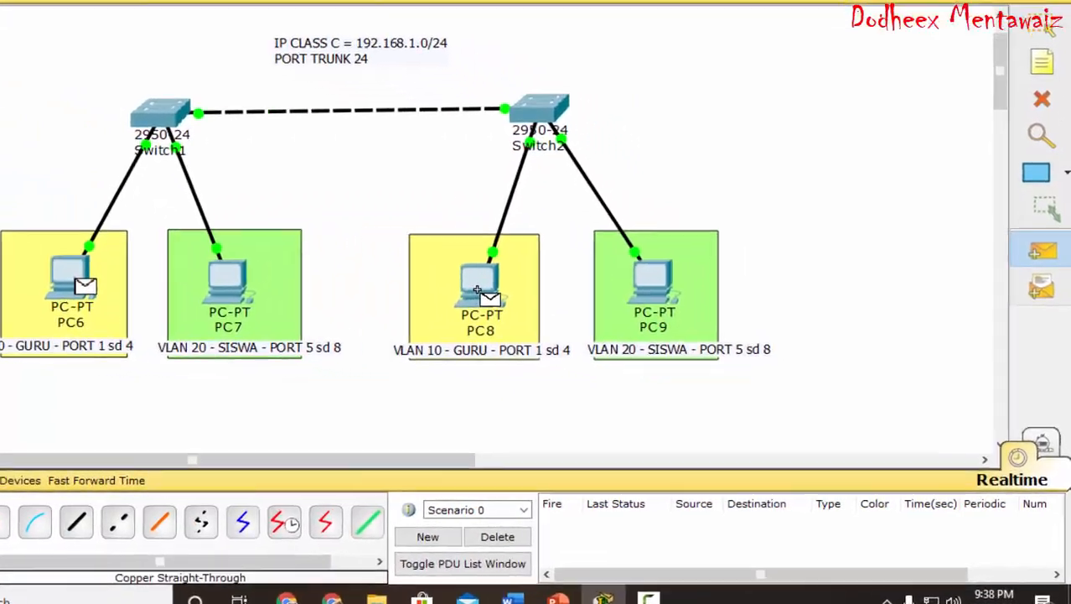
click(570, 335)
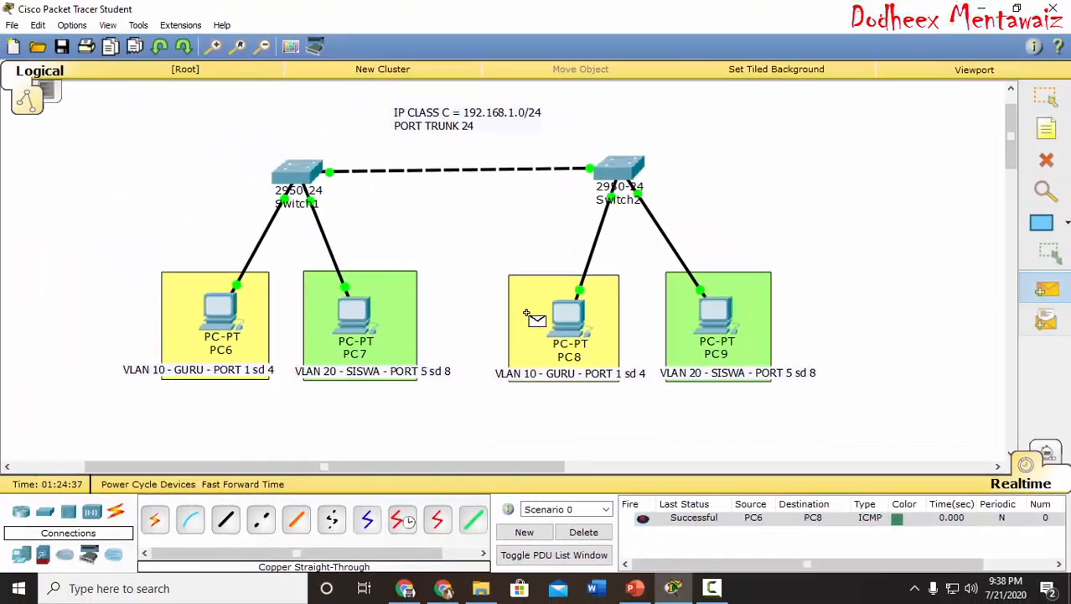
click(156, 298)
click(726, 324)
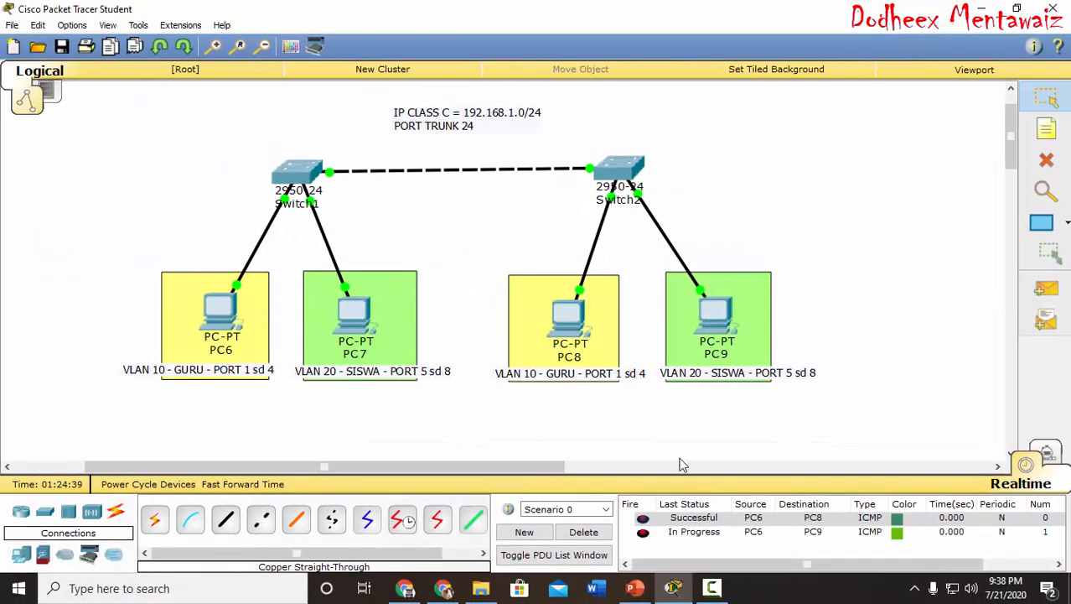
click(583, 531)
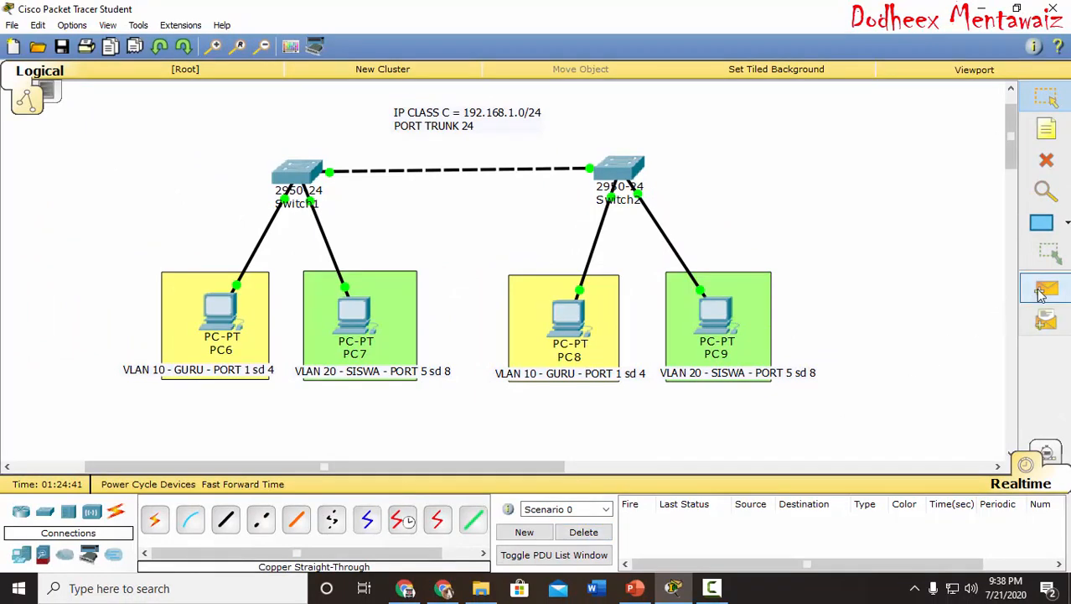
Step: Test same-VLAN connectivity with simple PDUs from PC7 to PC9 and from PC8 to PC6, and clear the scenario
click(1046, 288)
click(357, 312)
click(706, 321)
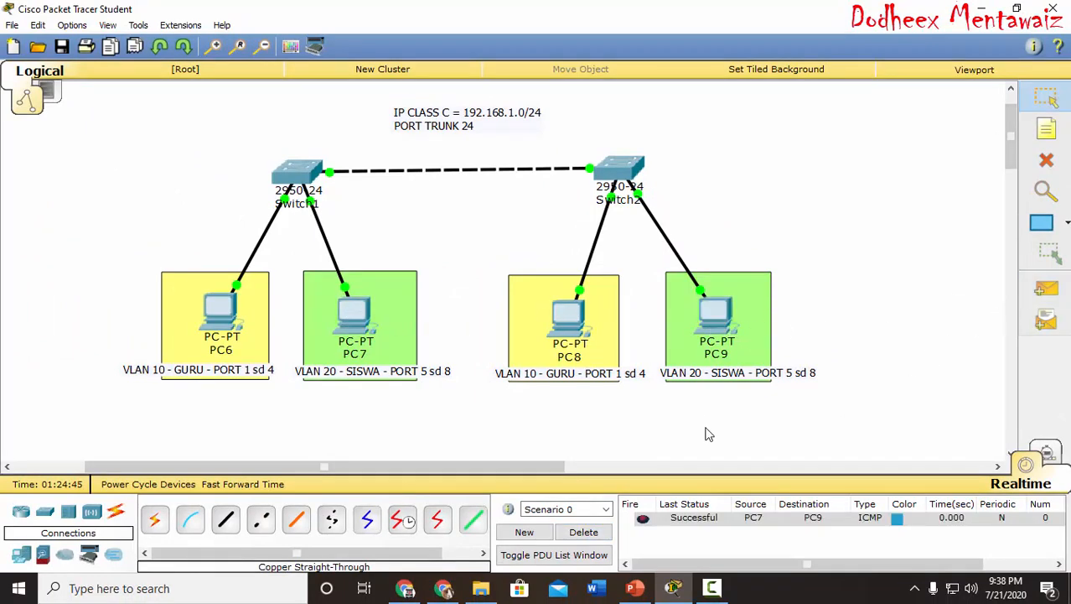
click(1047, 288)
click(564, 317)
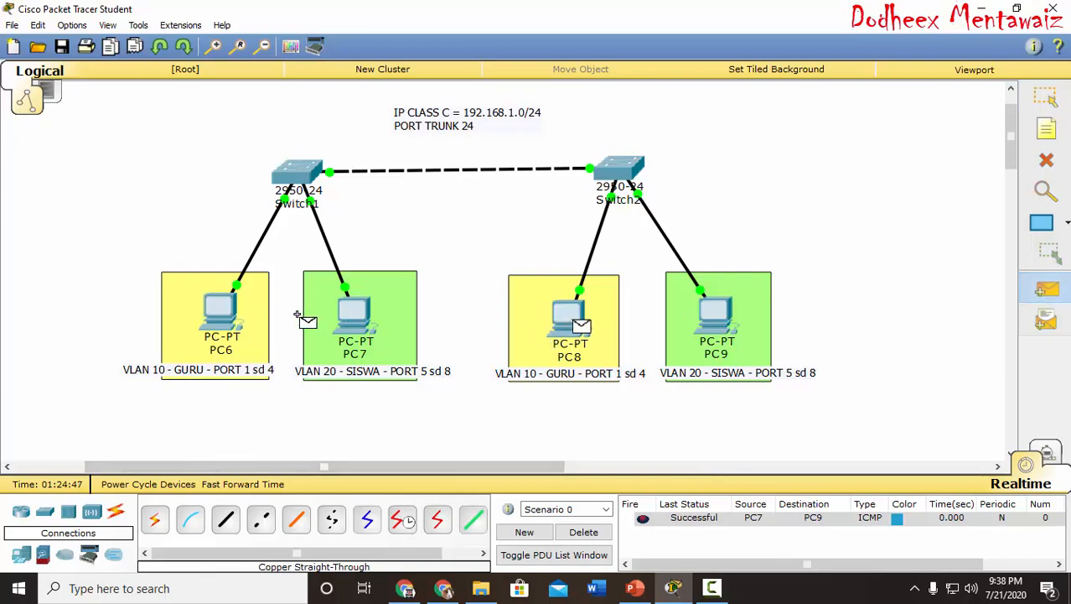
click(220, 314)
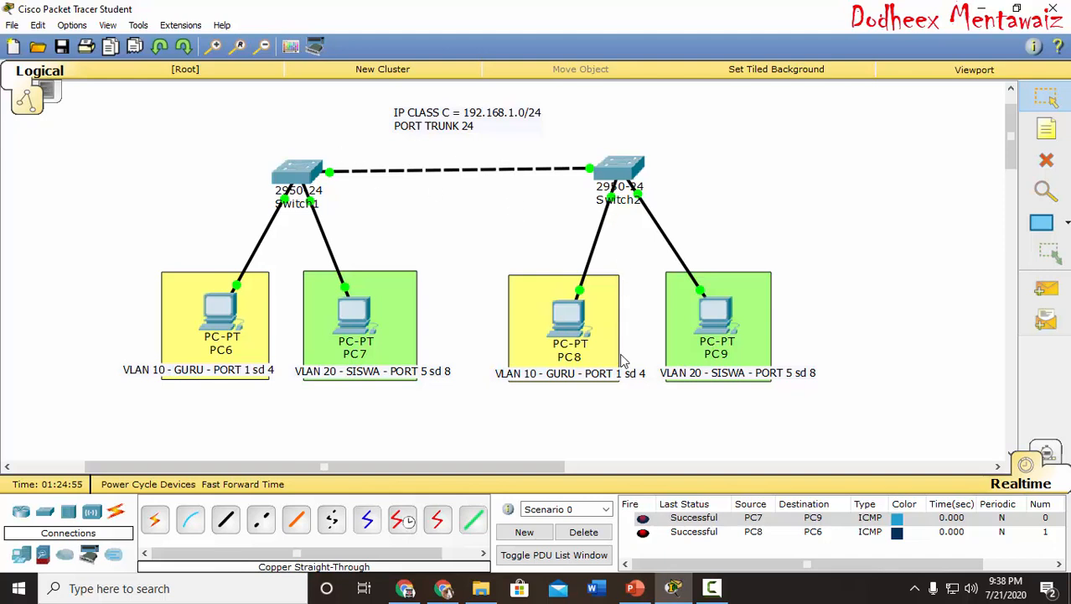
click(584, 532)
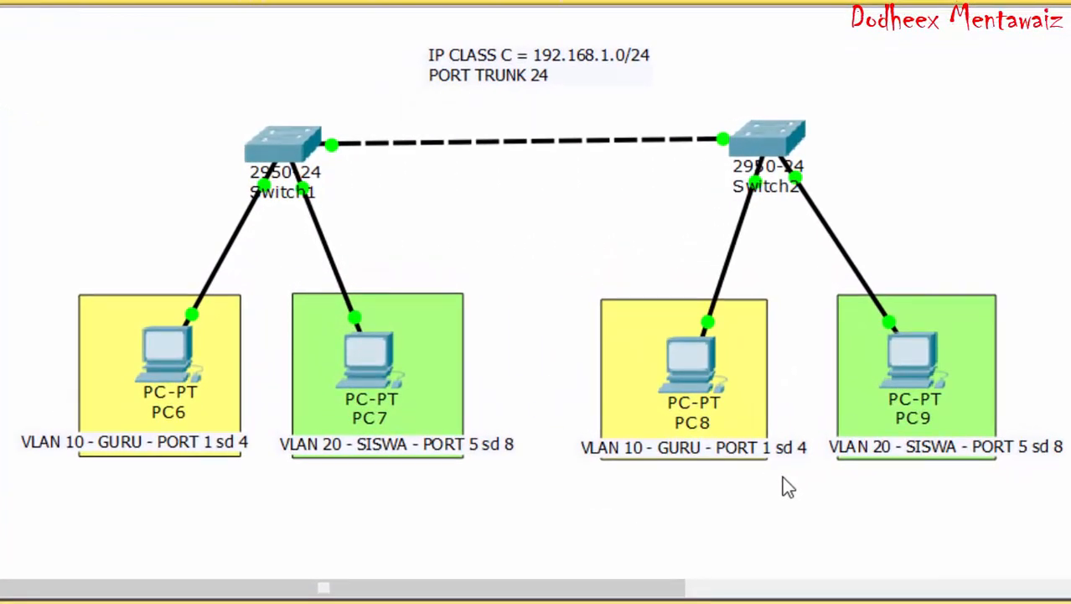
drag(221, 92, 363, 209)
drag(359, 158, 705, 139)
drag(667, 219, 868, 174)
drag(462, 191, 232, 133)
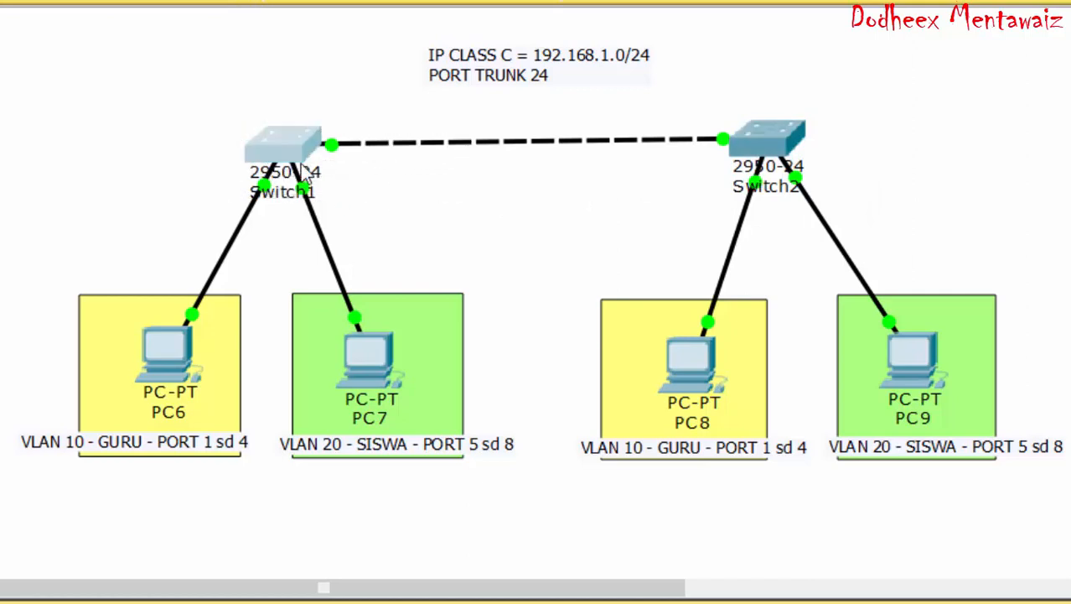
click(437, 204)
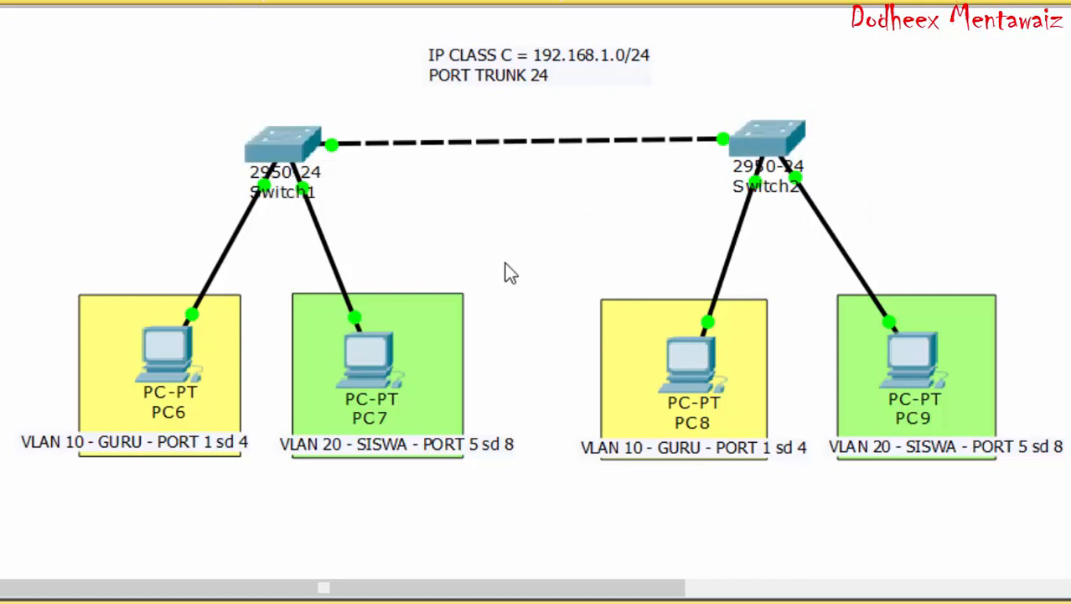